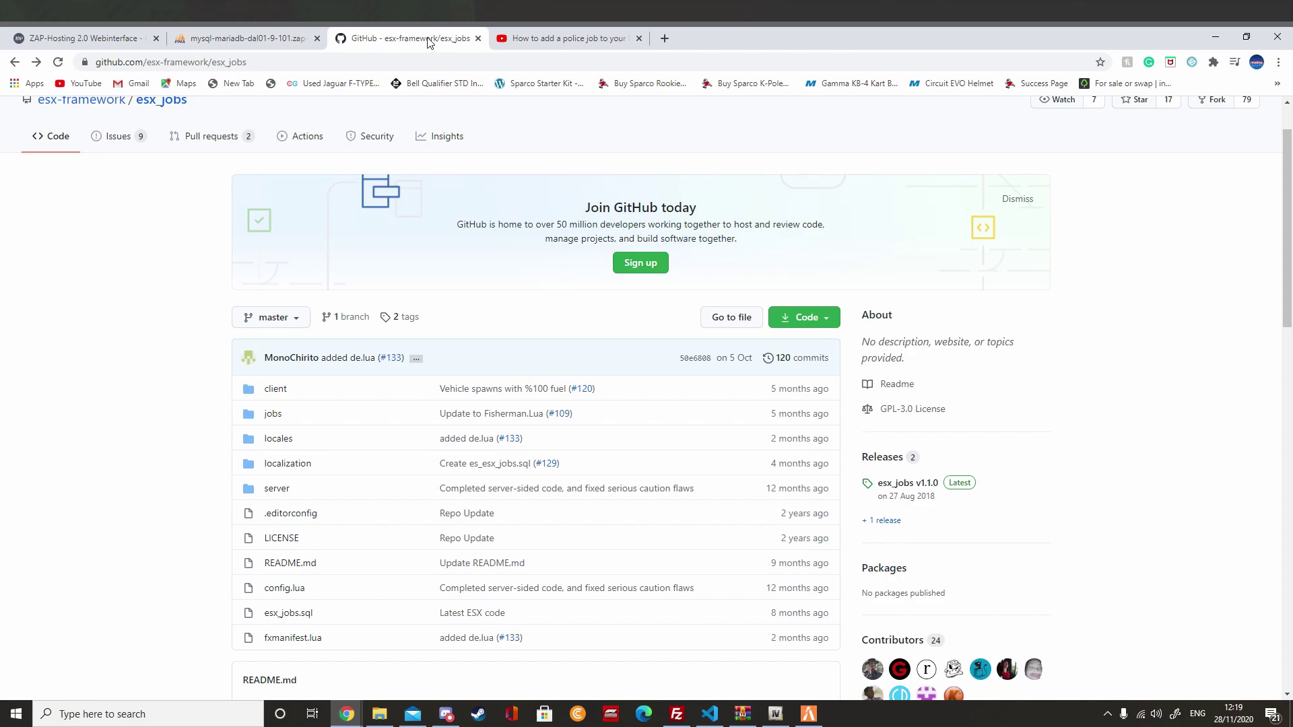
# Step: On the police job tutorial, highlight the Job Center comment, then open the Blazrrr channel
pyautogui.click(571, 42)
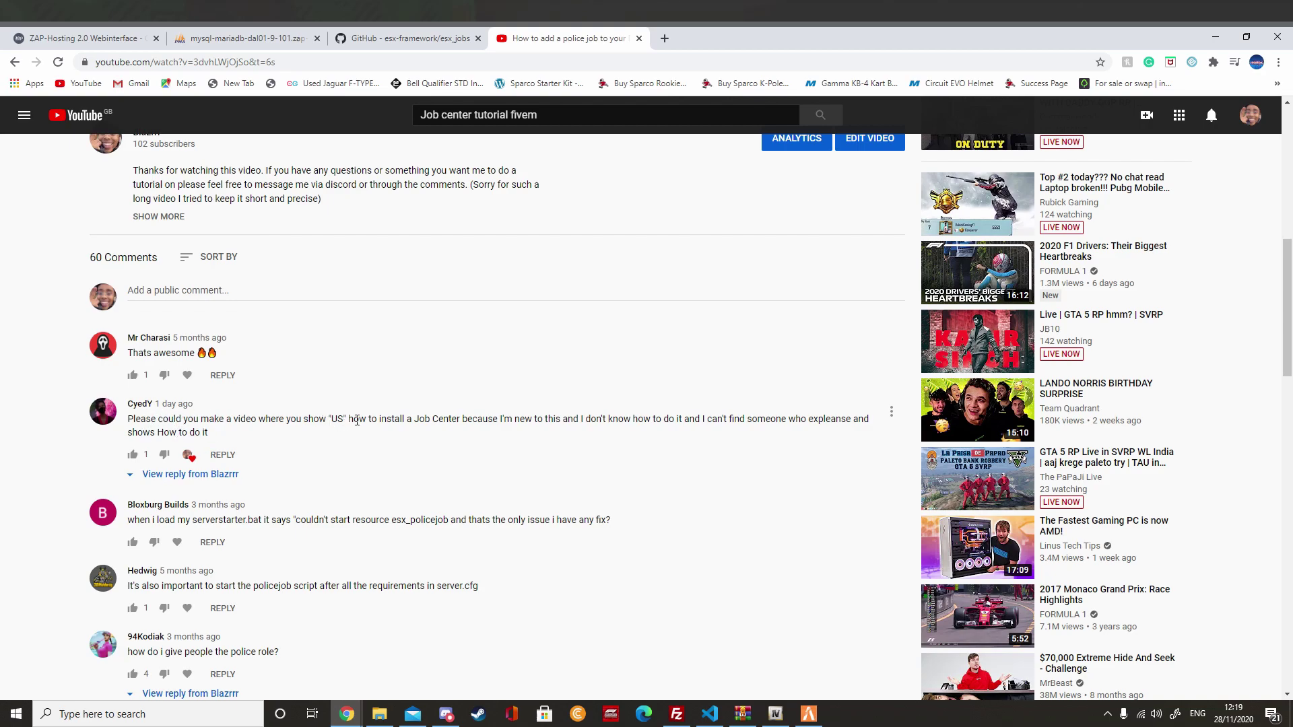
pyautogui.moveTo(370, 419)
pyautogui.mouseDown()
pyautogui.moveTo(528, 420)
pyautogui.moveTo(128, 419)
pyautogui.mouseUp()
pyautogui.moveTo(545, 412); pyautogui.dragTo(550, 419)
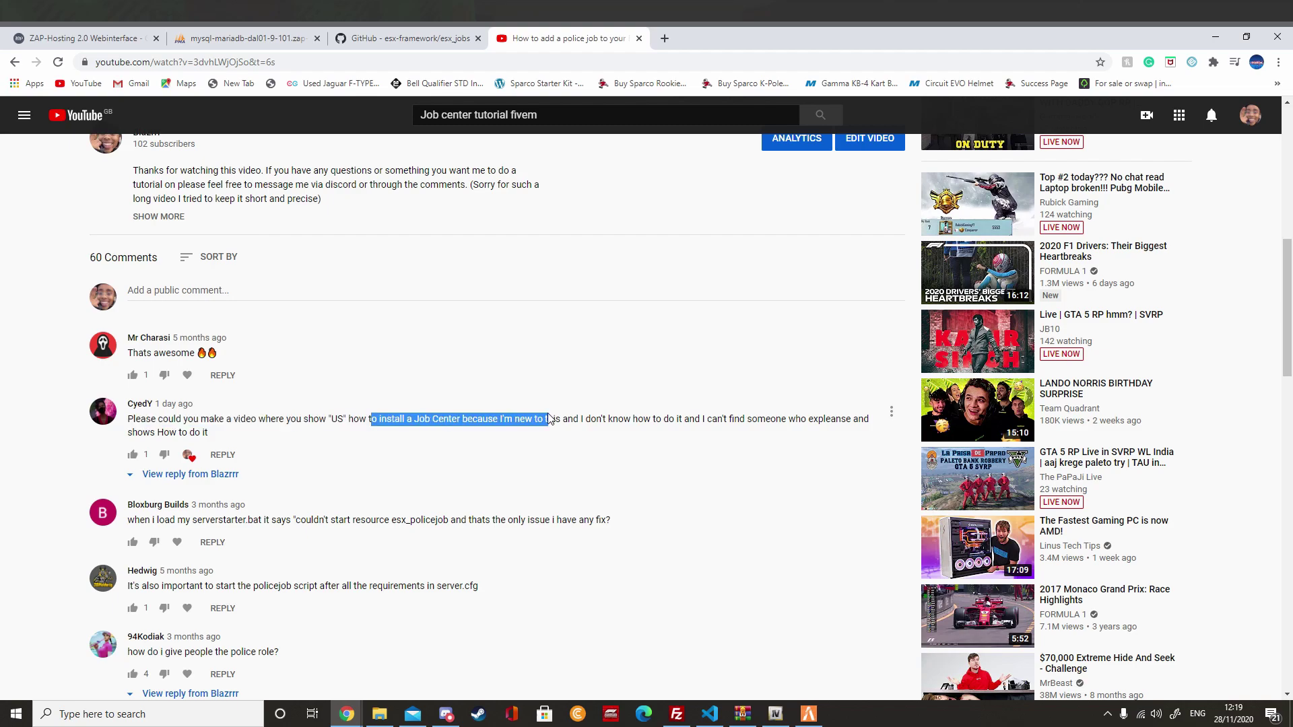
pyautogui.scroll(2, 540, 405)
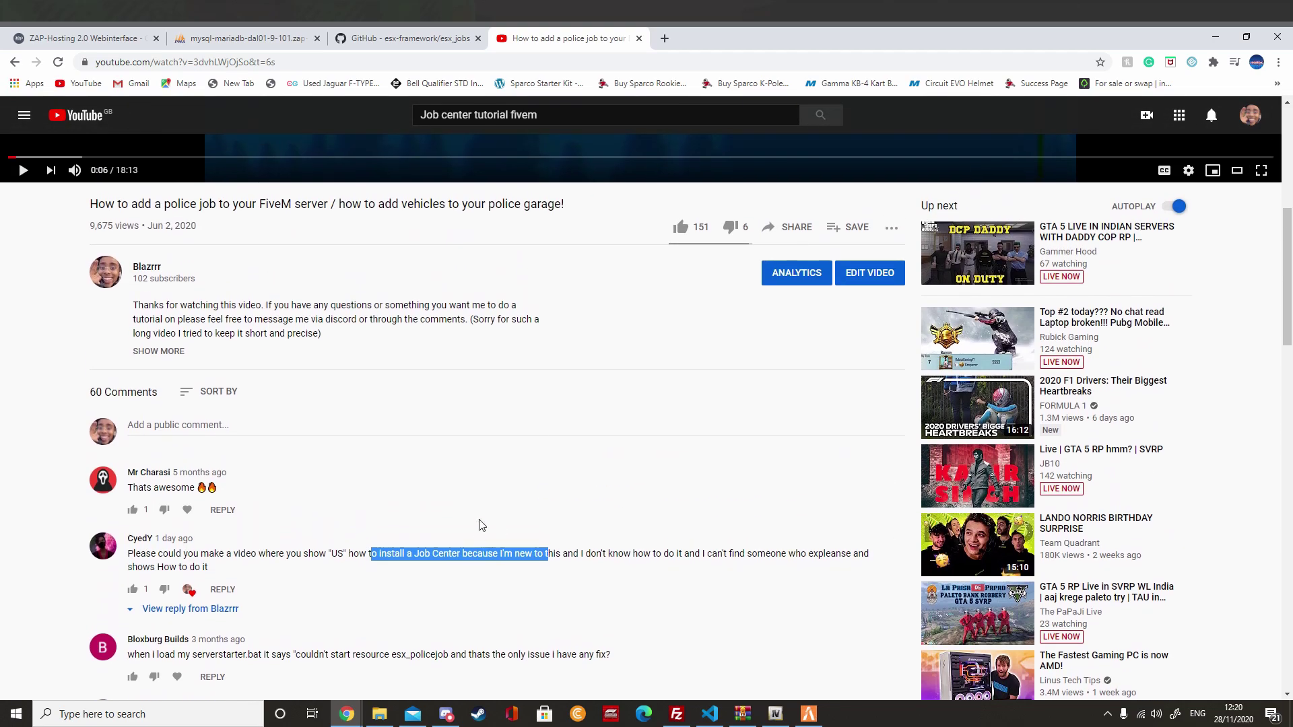
pyautogui.click(479, 522)
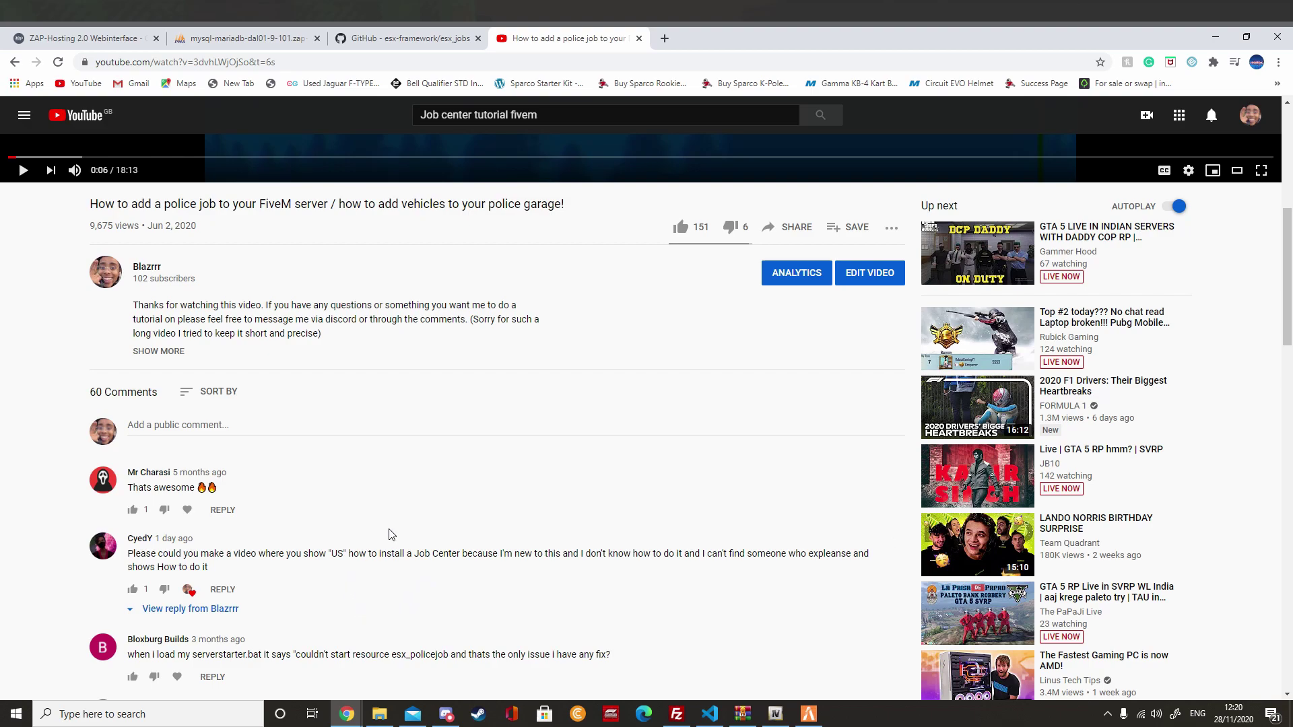
pyautogui.moveTo(196, 569)
pyautogui.scroll(-2, 237, 573)
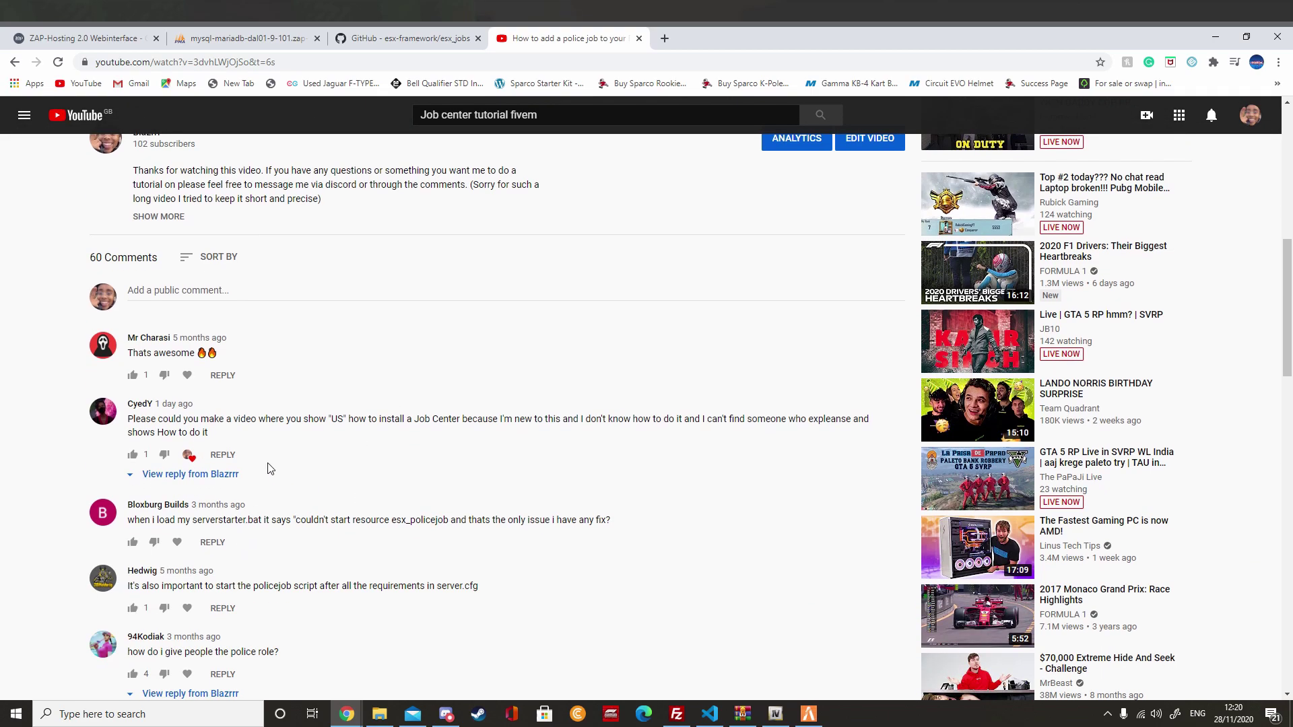
pyautogui.scroll(2, 263, 461)
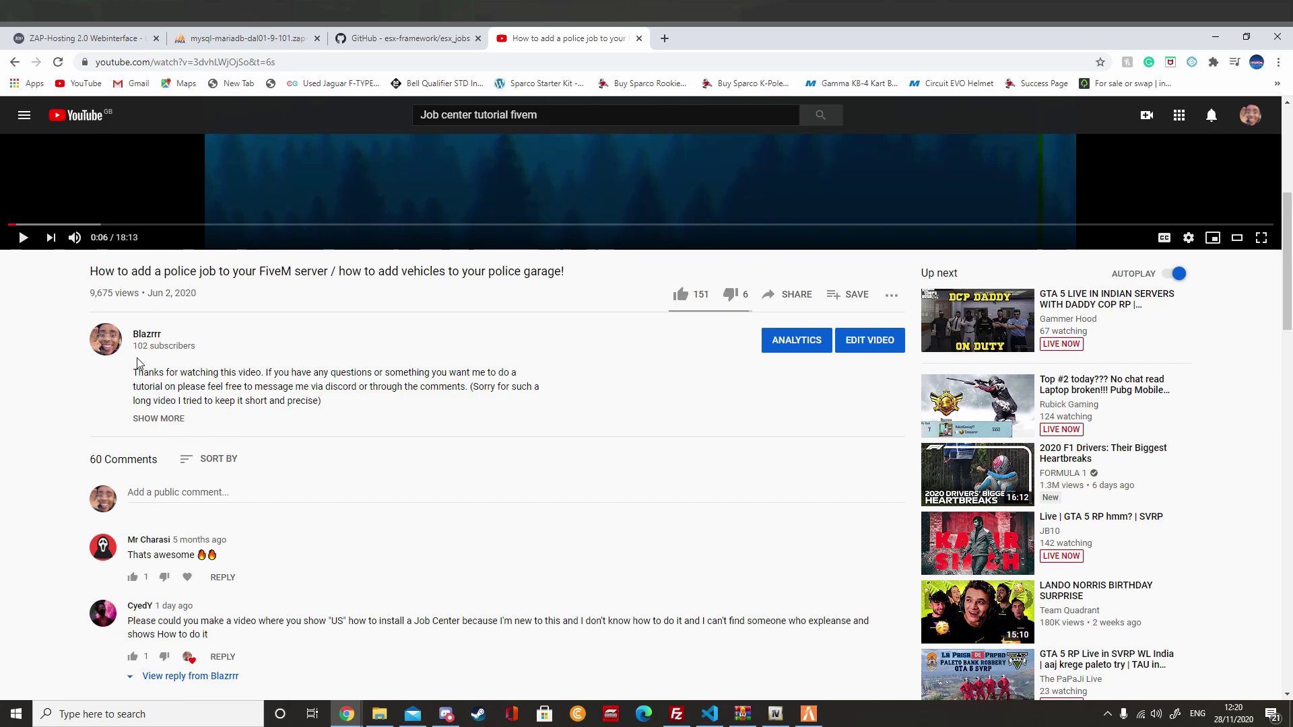
pyautogui.scroll(4, 549, 456)
pyautogui.scroll(-2, 375, 670)
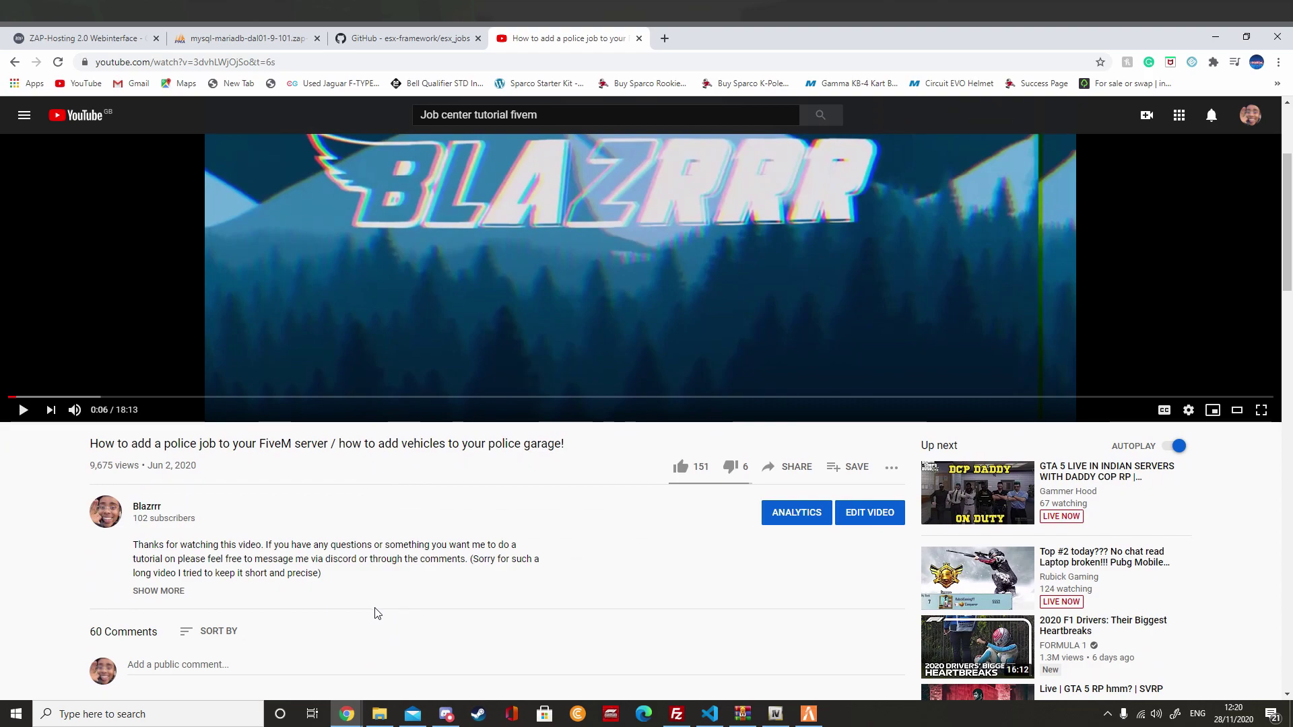
pyautogui.scroll(-2, 361, 597)
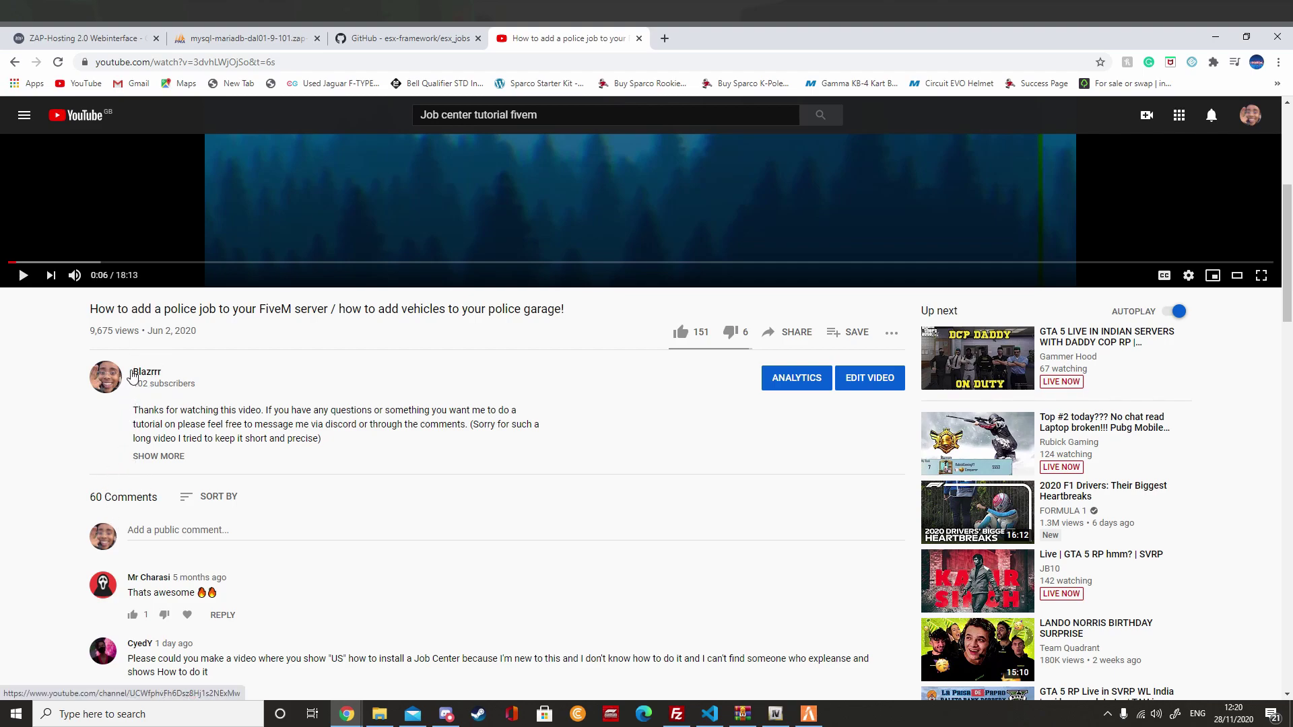
pyautogui.click(130, 391)
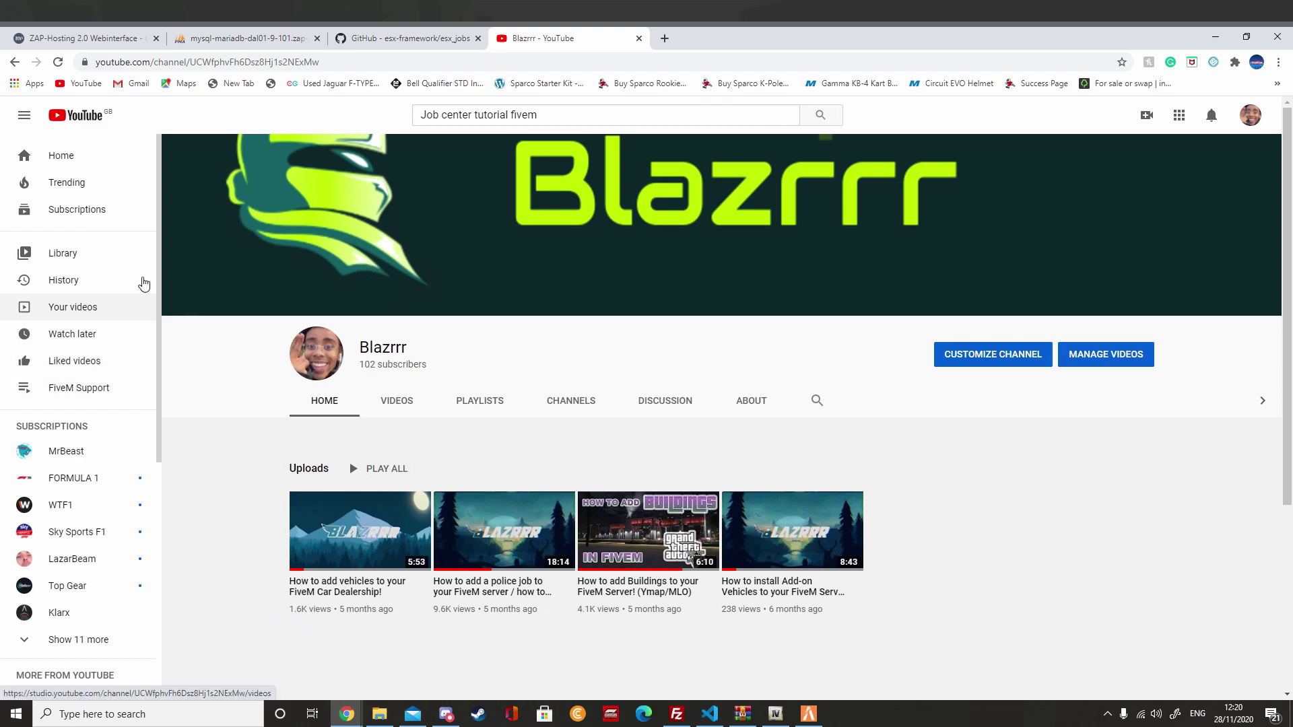
# Step: Download the esx_jobs repository from GitHub as a ZIP
pyautogui.click(406, 41)
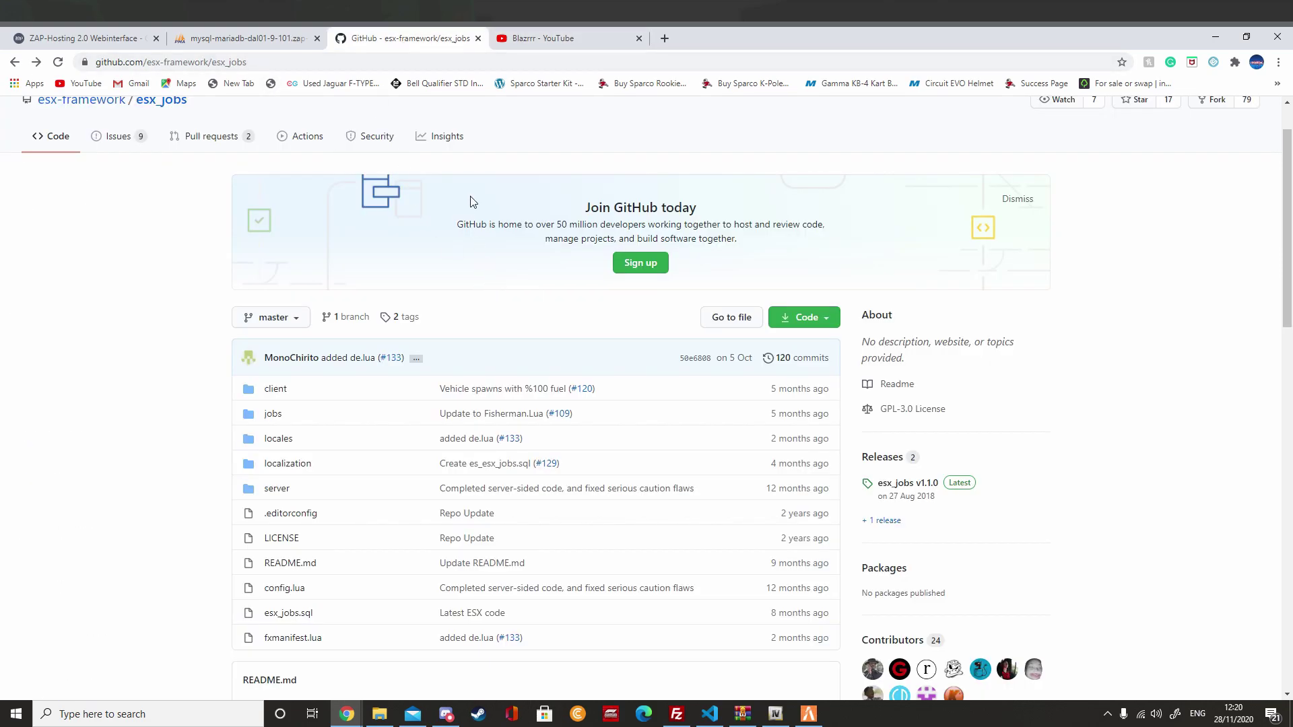
pyautogui.click(799, 318)
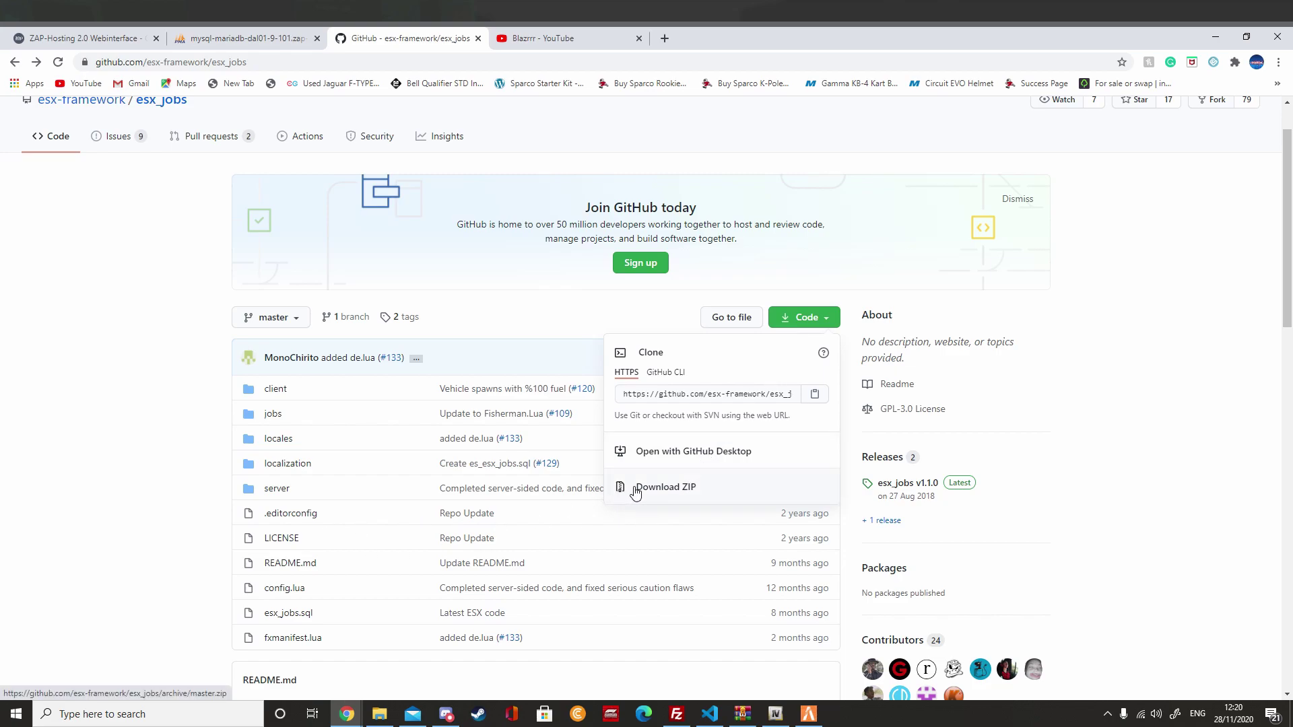
pyautogui.click(666, 487)
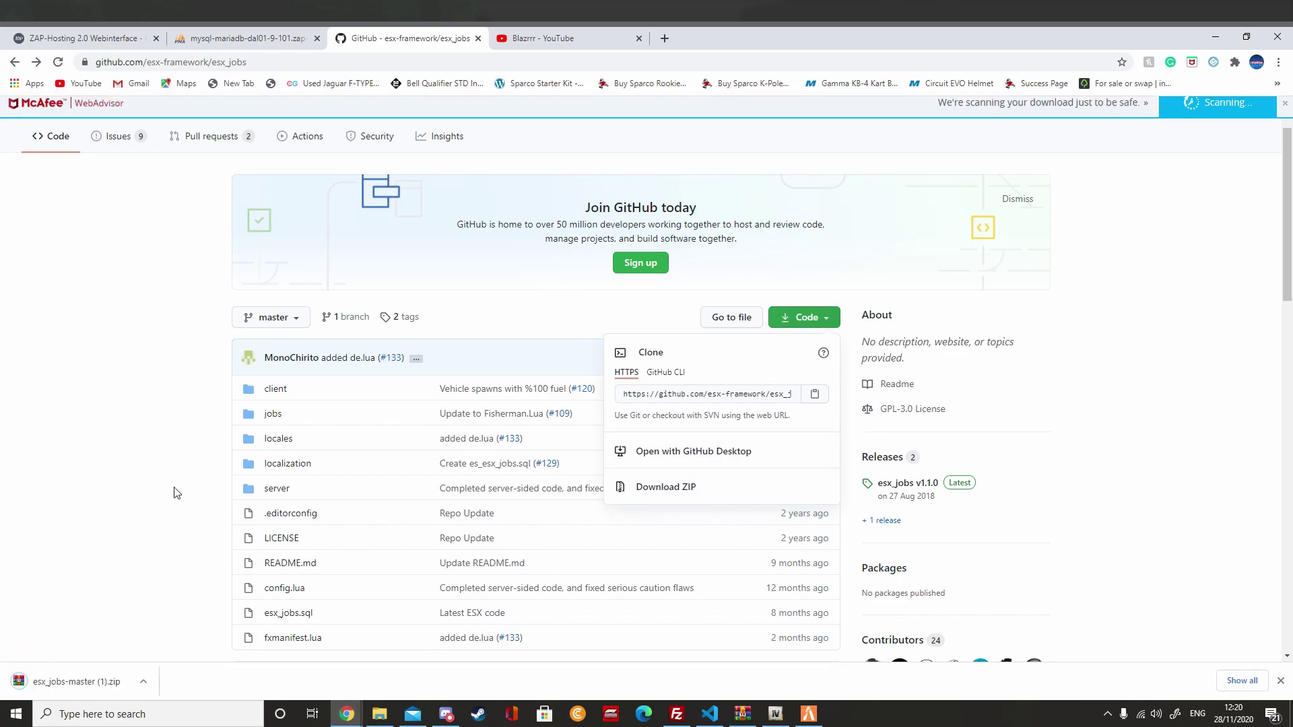
pyautogui.click(337, 436)
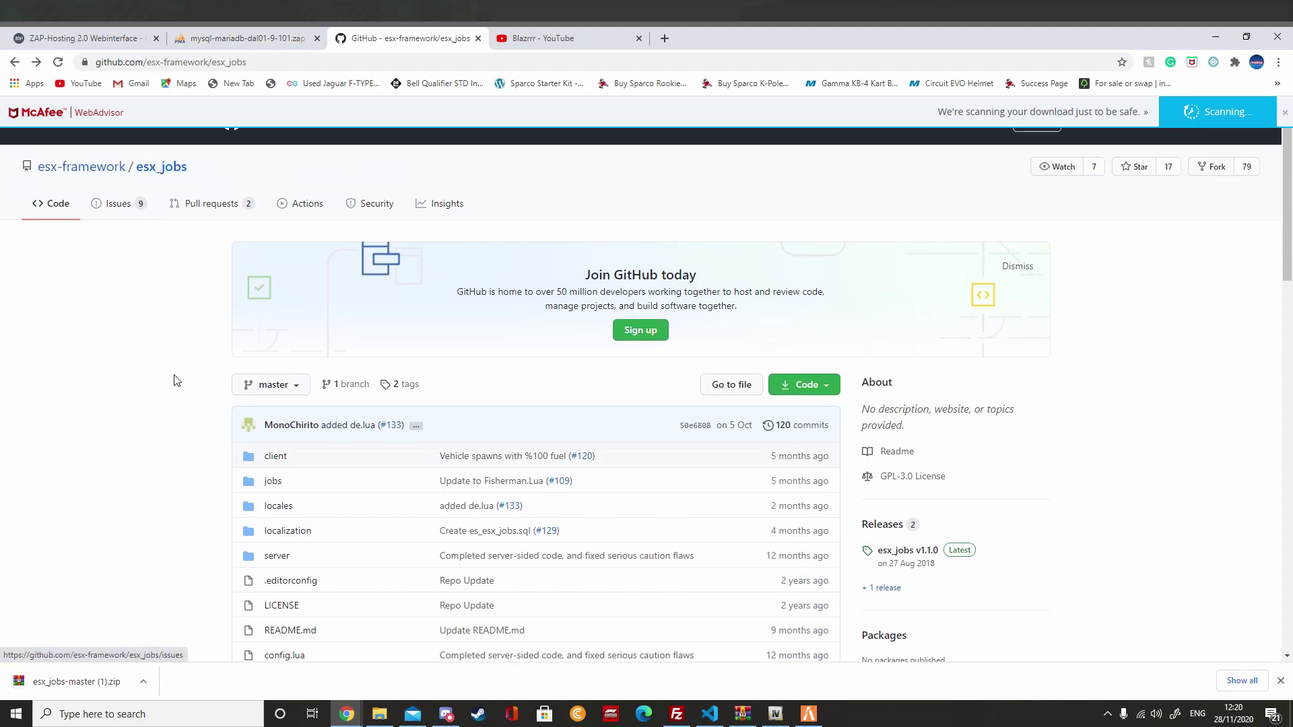
pyautogui.scroll(-3, 177, 371)
pyautogui.scroll(-3, 736, 442)
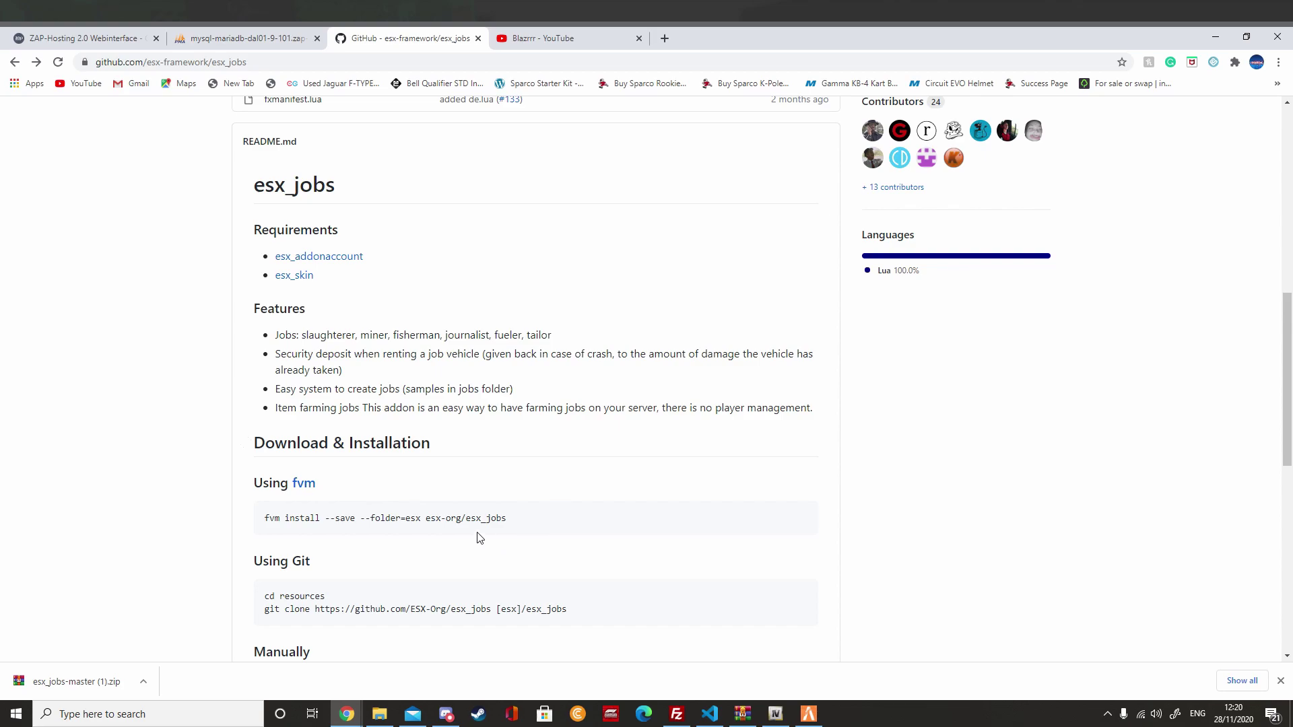
pyautogui.scroll(5, 495, 516)
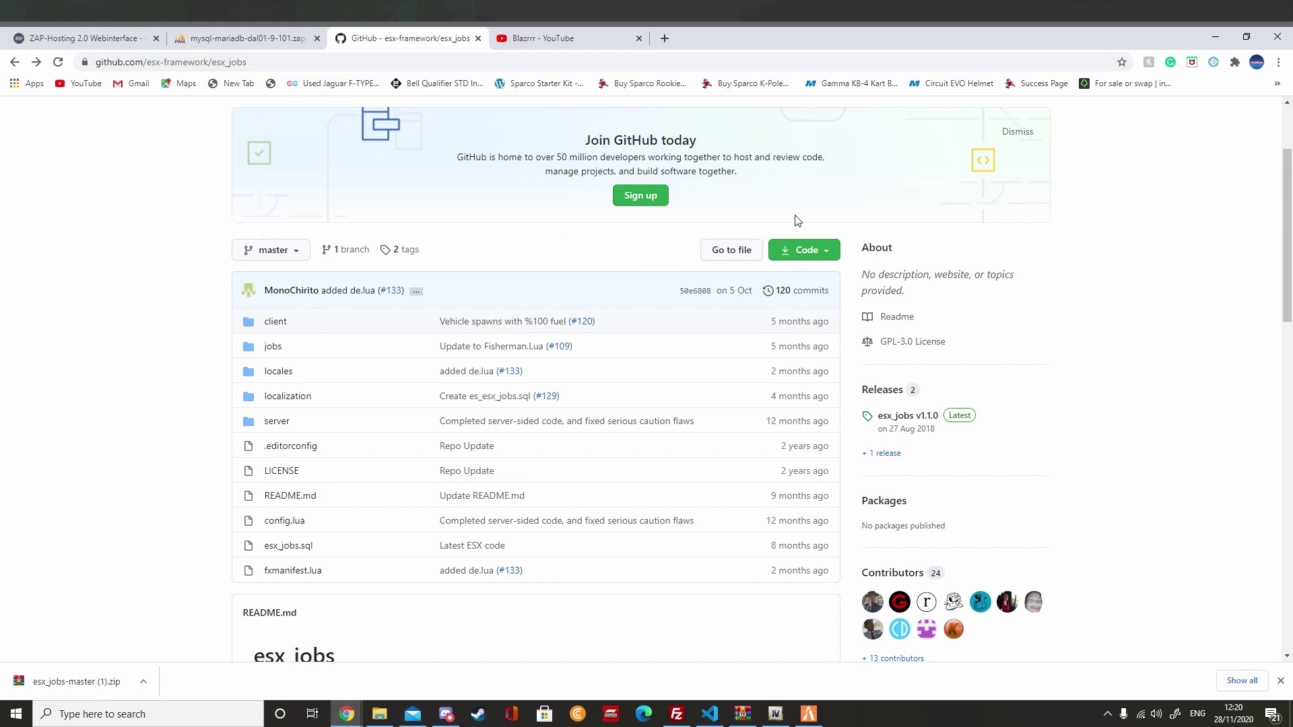
# Step: Highlight the two required resources in the esx_jobs README Requirements section
pyautogui.click(825, 247)
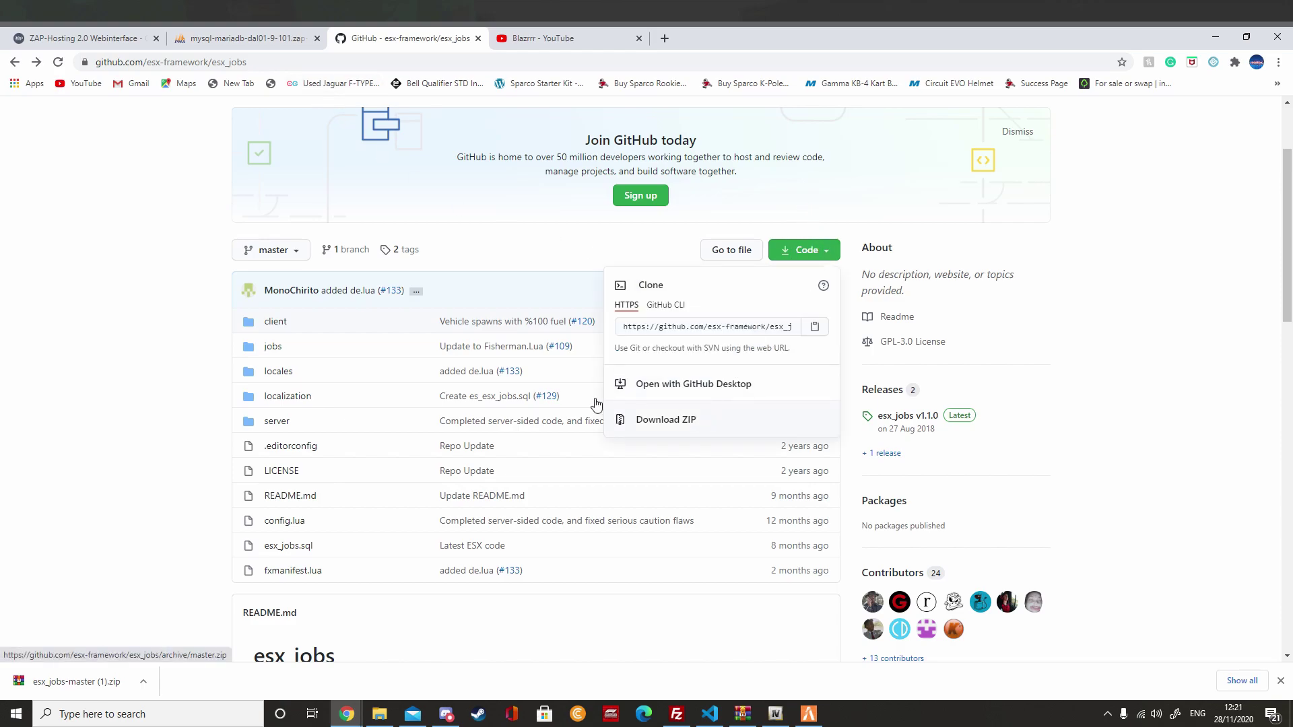
pyautogui.click(138, 367)
pyautogui.scroll(-3, 228, 345)
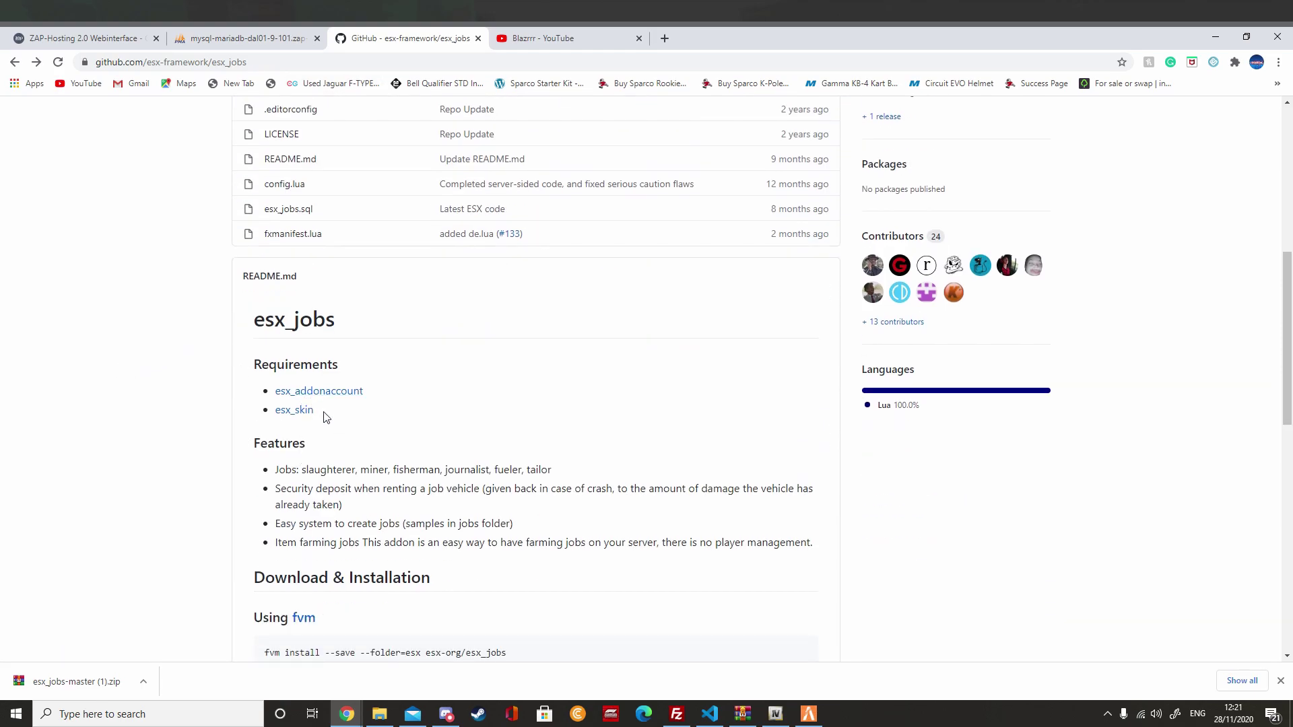
pyautogui.moveTo(326, 418); pyautogui.dragTo(280, 387)
pyautogui.click(345, 415)
# Step: Download the esx_addonaccount requirement repository as a ZIP
pyautogui.click(324, 396)
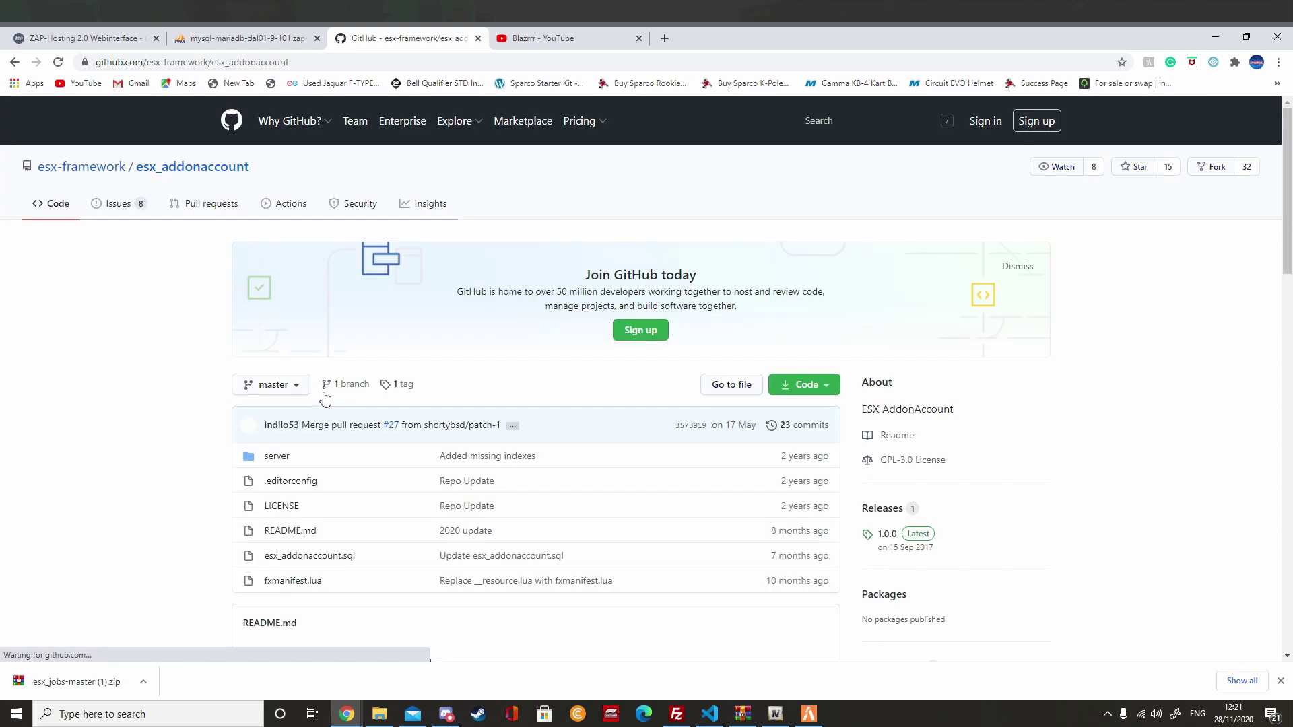
pyautogui.click(812, 382)
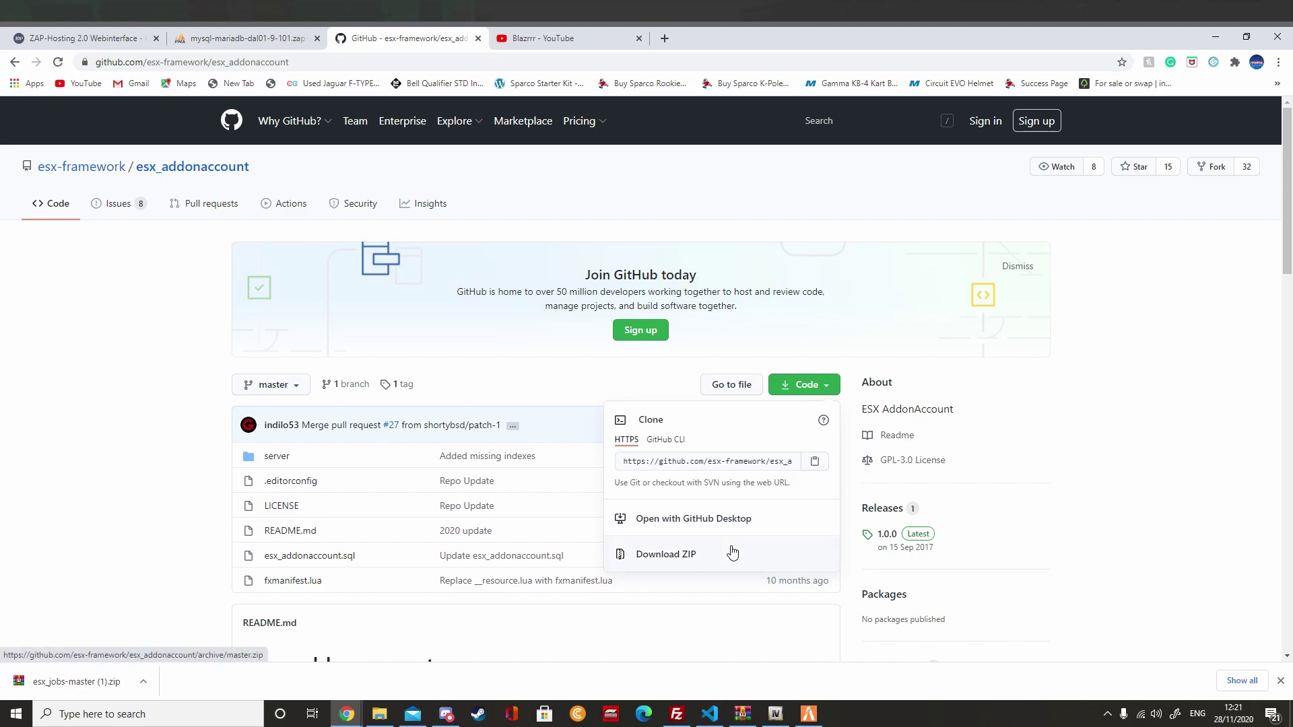
pyautogui.click(662, 554)
# Step: Open the esx_addonaccount zip in WinRAR and launch esx_addonaccount-master's esx_addonaccount.sql
pyautogui.click(77, 671)
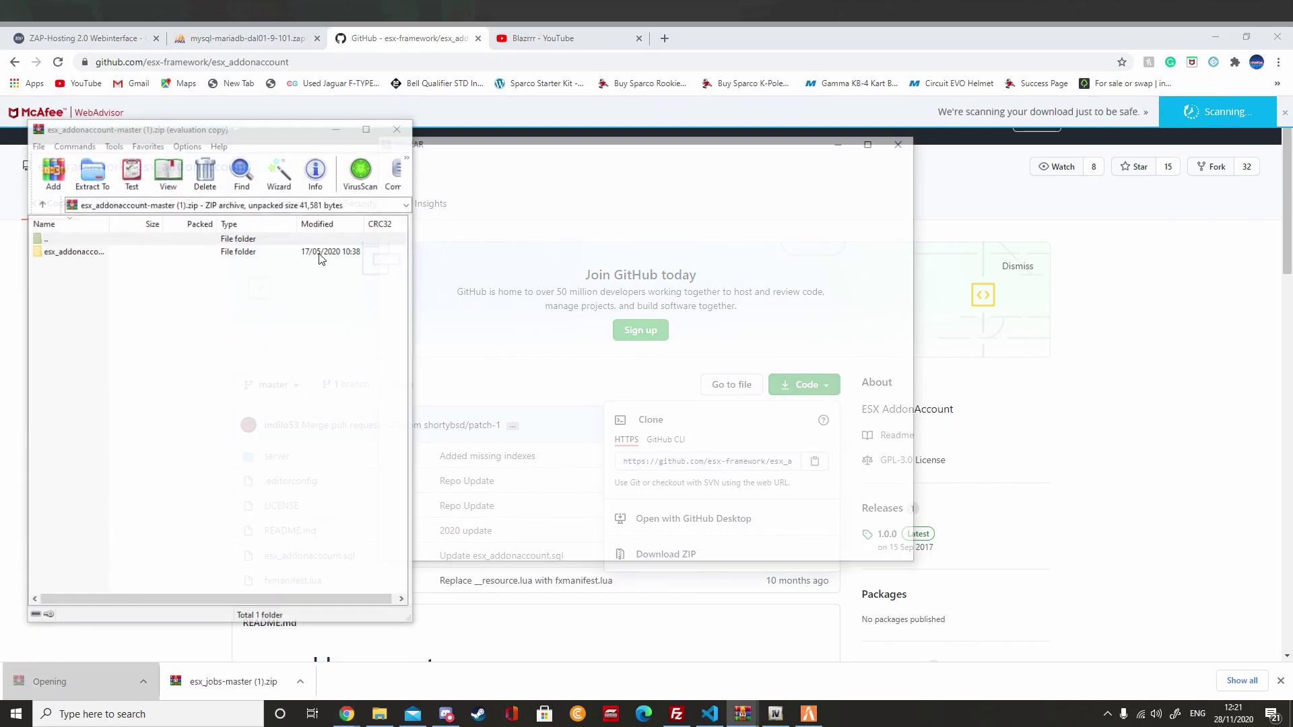
pyautogui.click(902, 140)
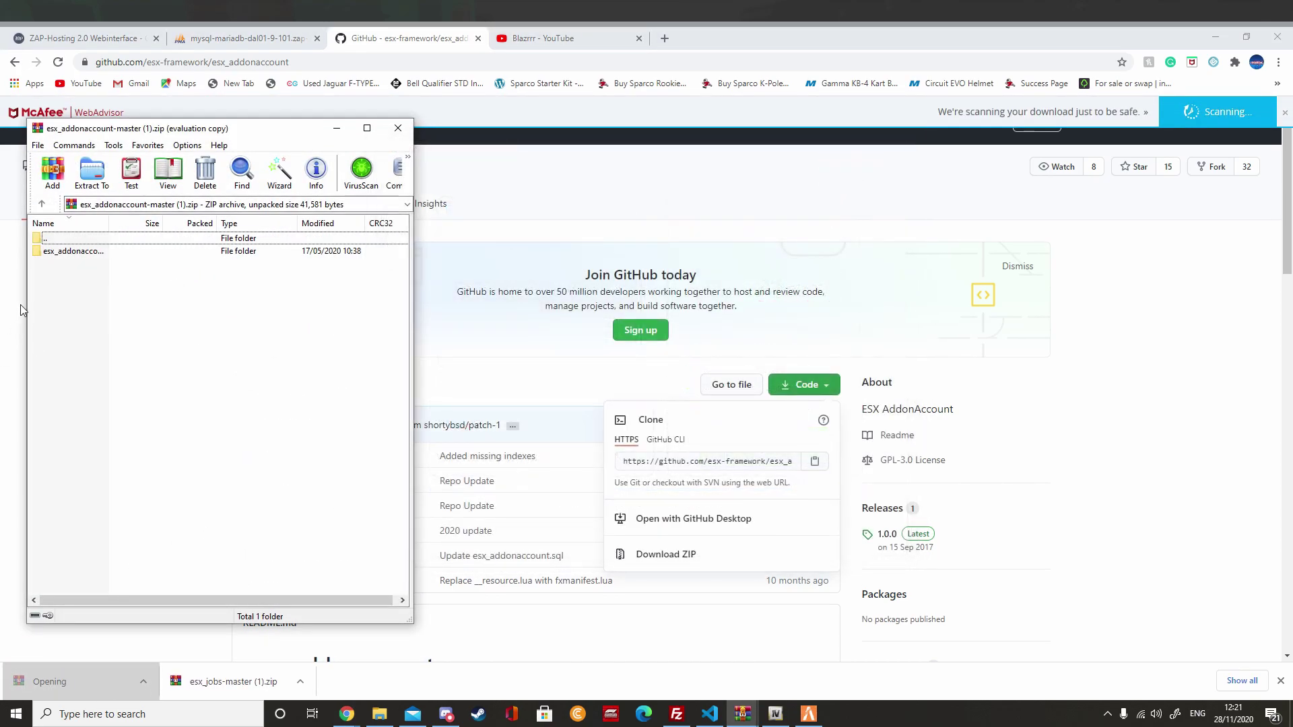
pyautogui.doubleClick(74, 251)
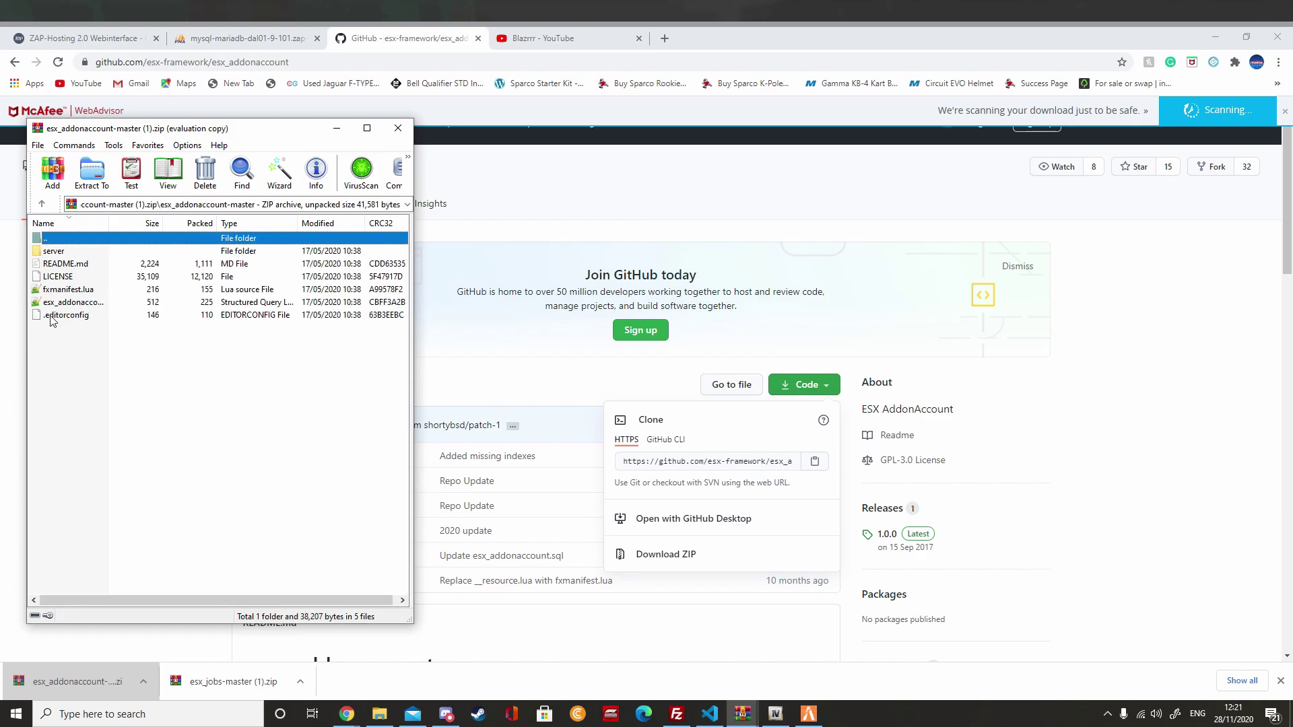
pyautogui.doubleClick(80, 301)
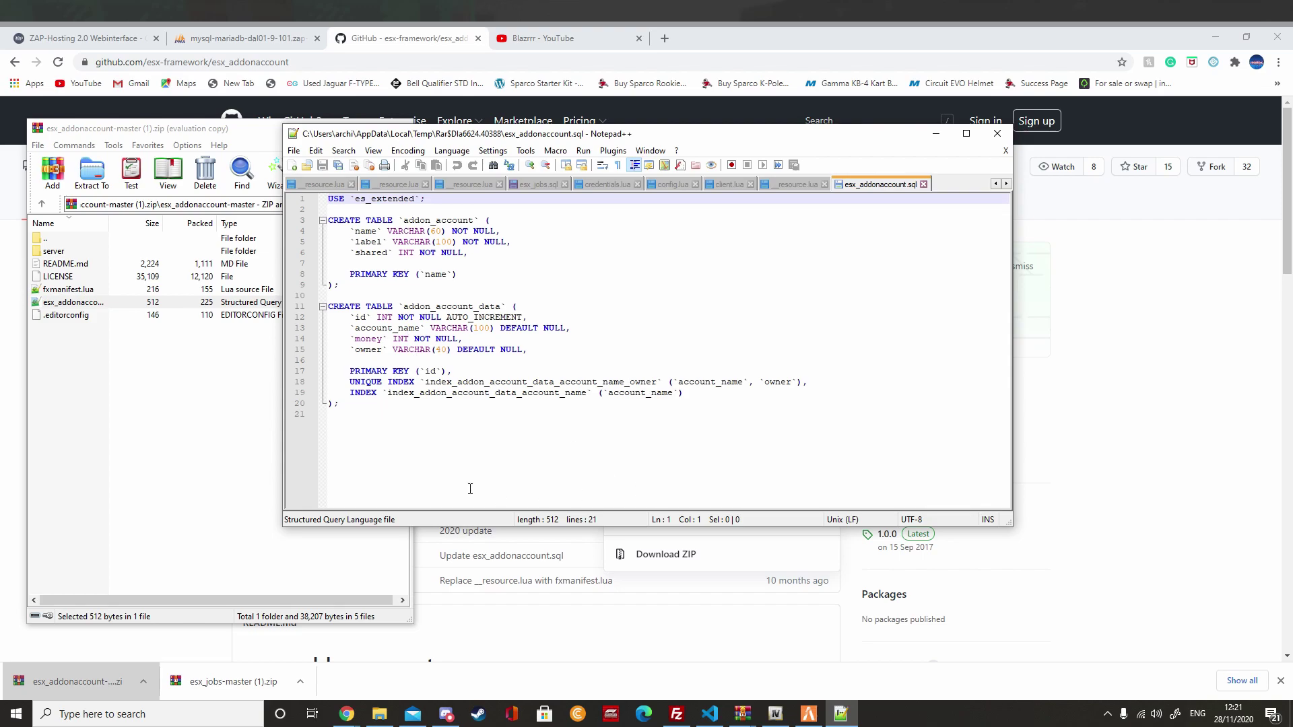
# Step: Delete the USE `es_extended`; line from esx_addonaccount.sql and select the remaining script
pyautogui.hotkey('ctrl', 'a')
pyautogui.moveTo(425, 198); pyautogui.dragTo(326, 197)
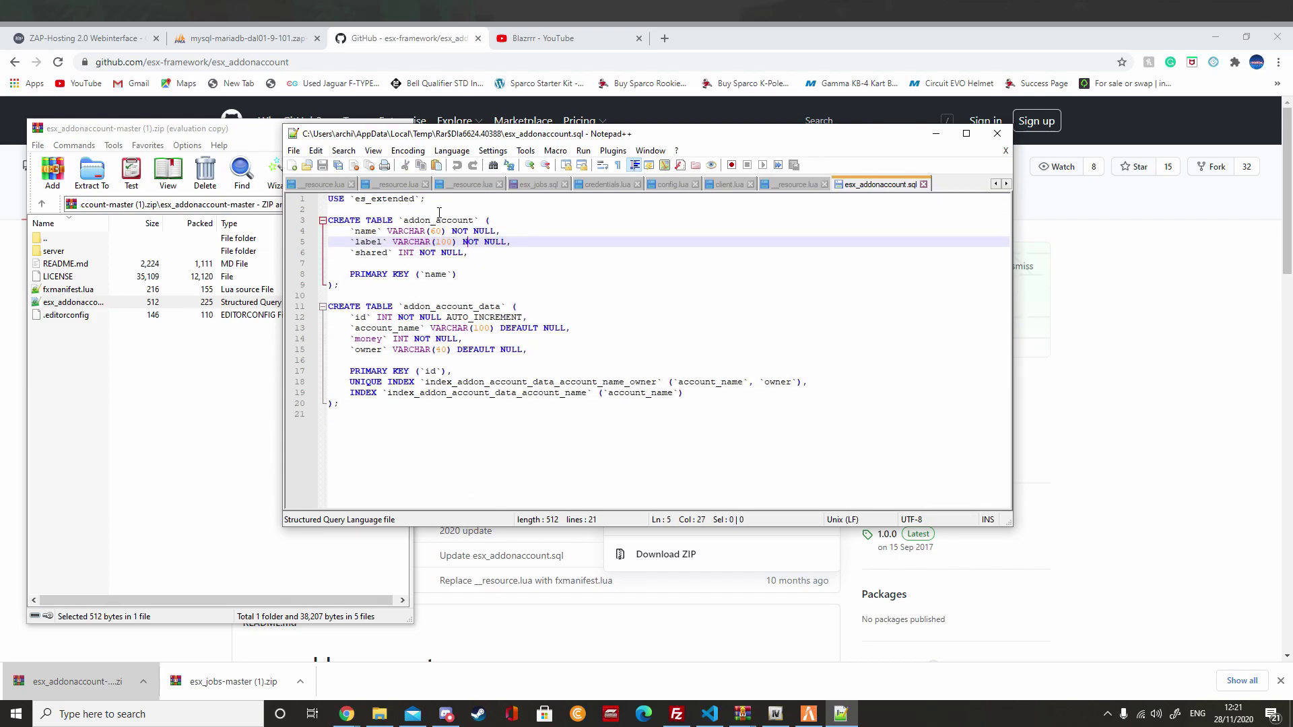
pyautogui.press('Delete')
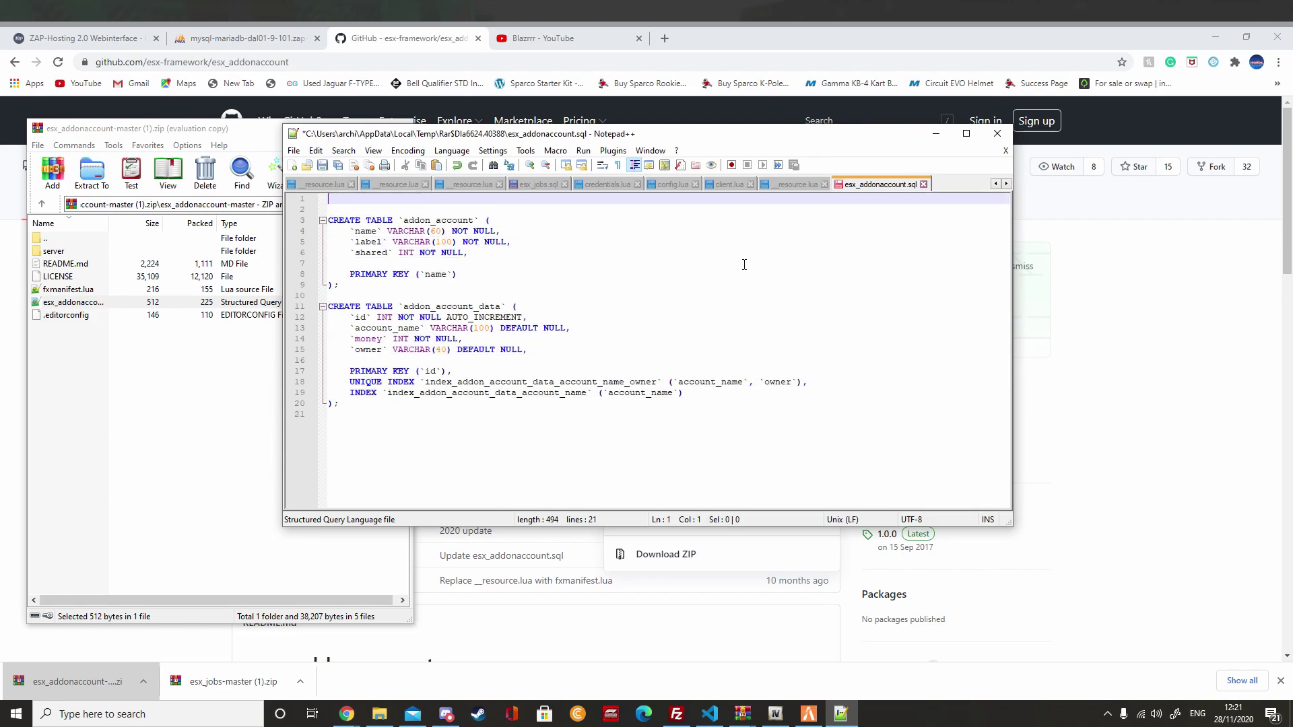
pyautogui.click(421, 410)
pyautogui.moveTo(421, 410); pyautogui.dragTo(301, 193)
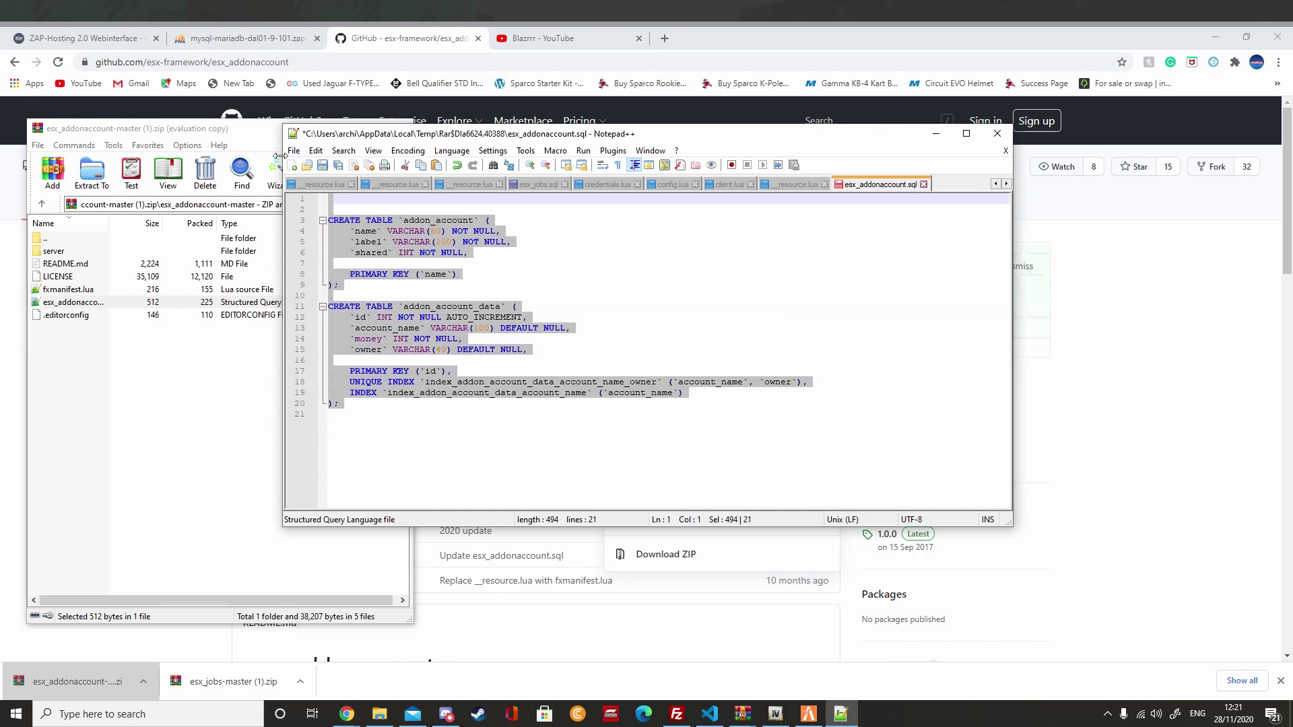
pyautogui.click(225, 38)
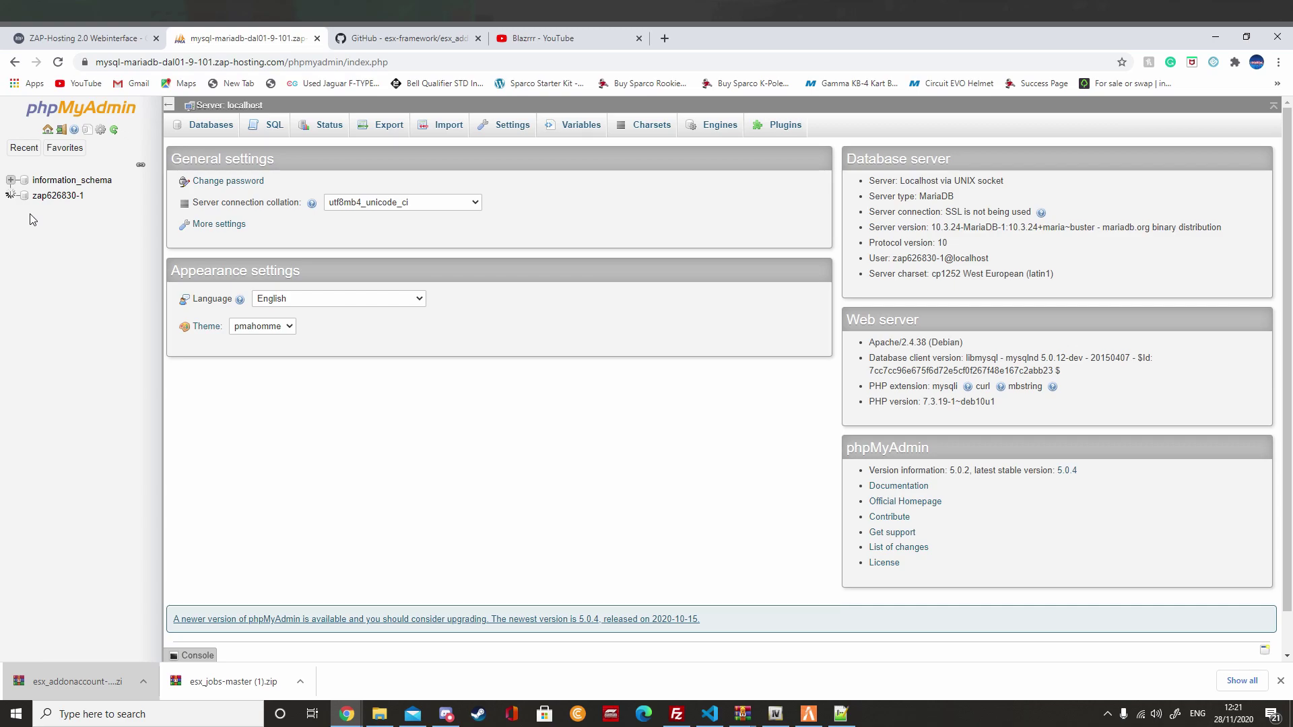
# Step: Paste the addon account CREATE TABLE script into the SQL box of database zap626830-1
pyautogui.click(33, 195)
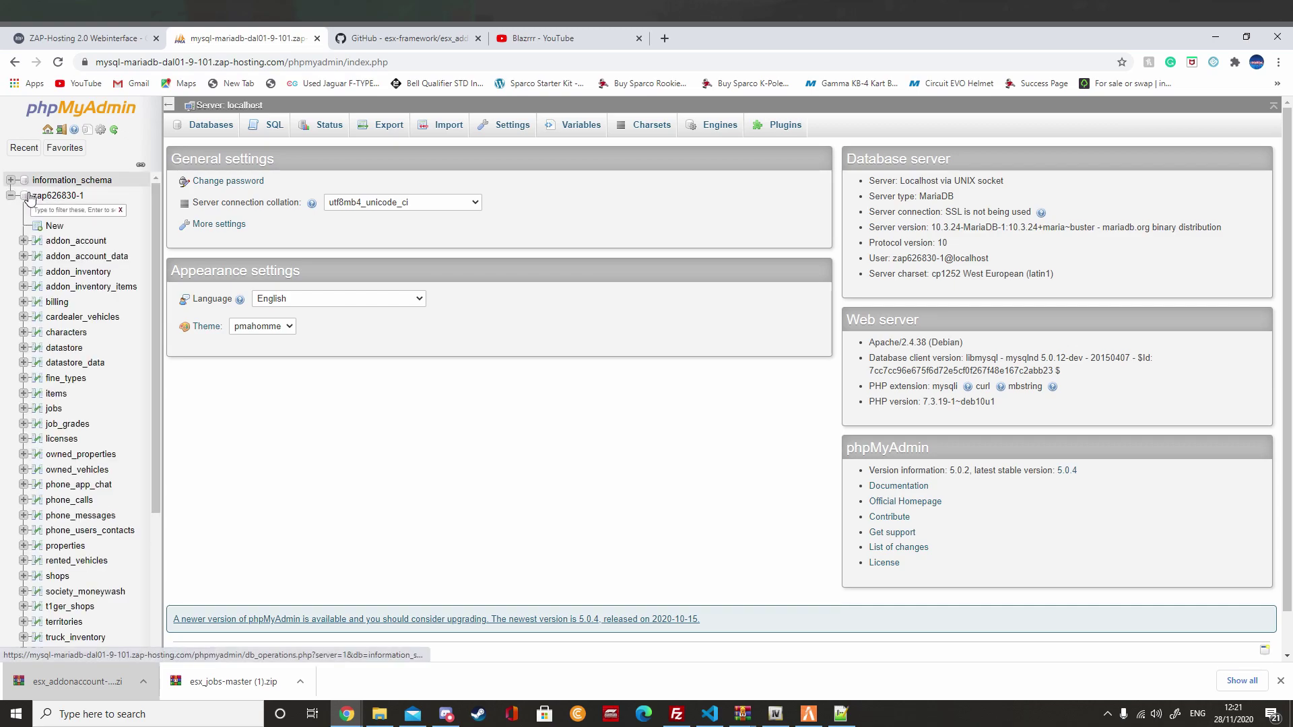
pyautogui.click(51, 224)
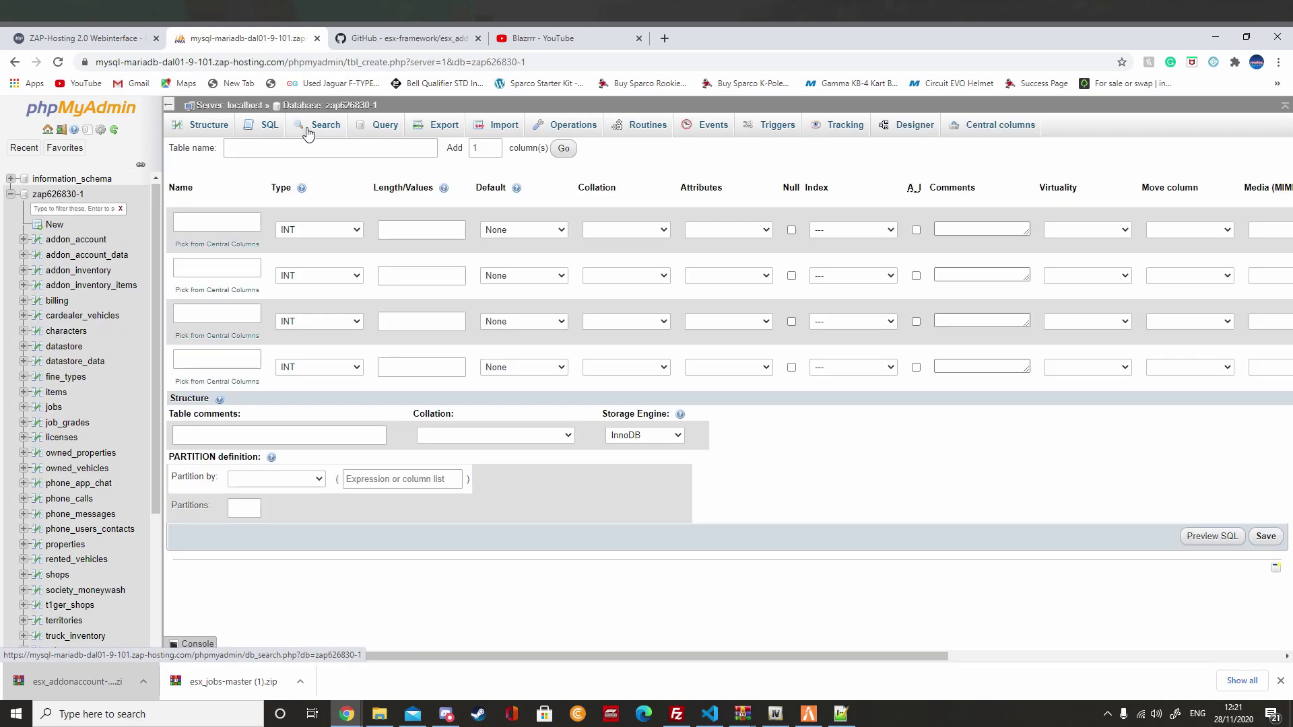
pyautogui.click(268, 124)
pyautogui.hotkey('ctrl', 'v')
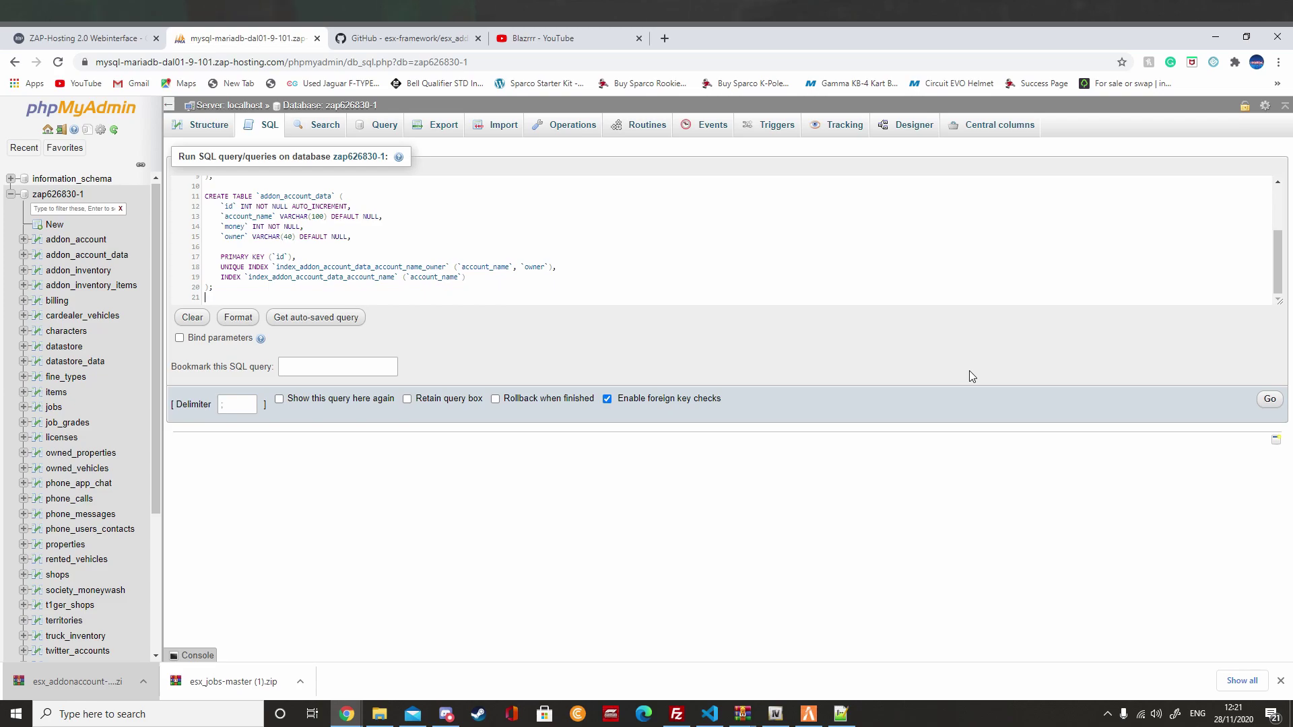
# Step: Clear the pasted query from the phpMyAdmin SQL box
pyautogui.click(217, 298)
pyautogui.hotkey('ctrl', 'a')
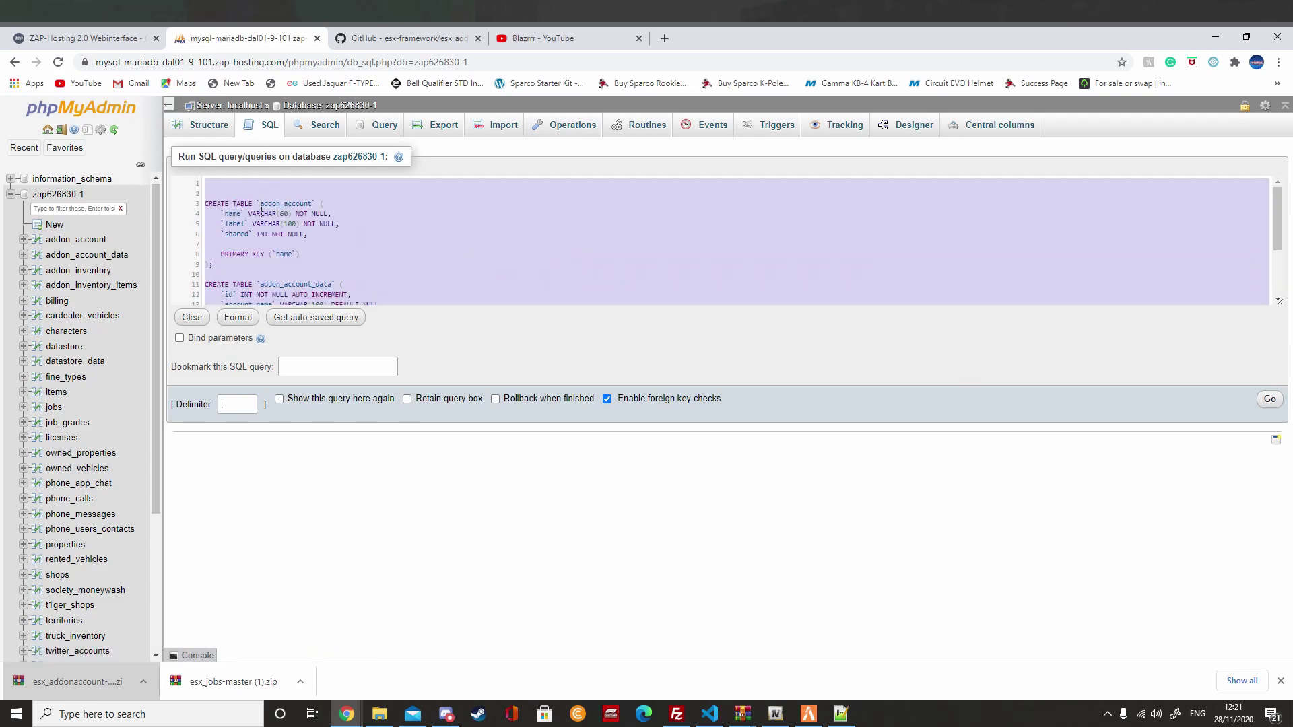
pyautogui.press('Delete')
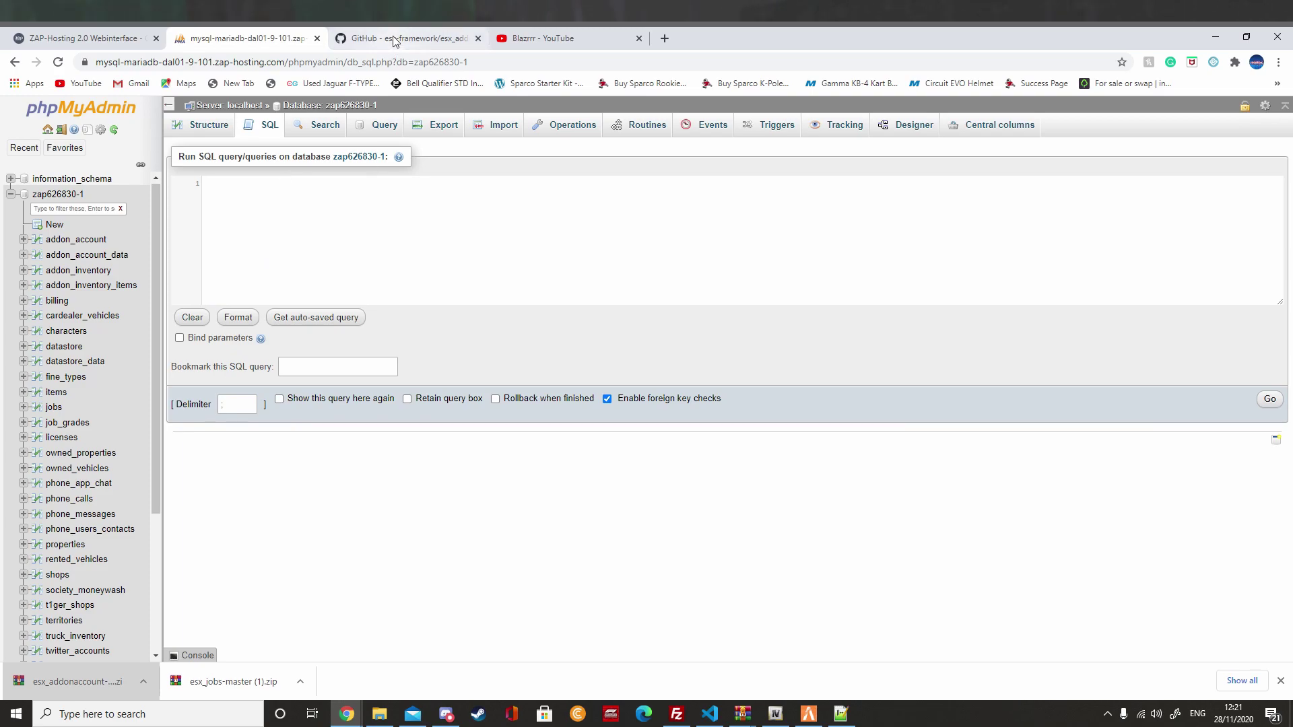
pyautogui.click(376, 44)
pyautogui.scroll(-2, 447, 393)
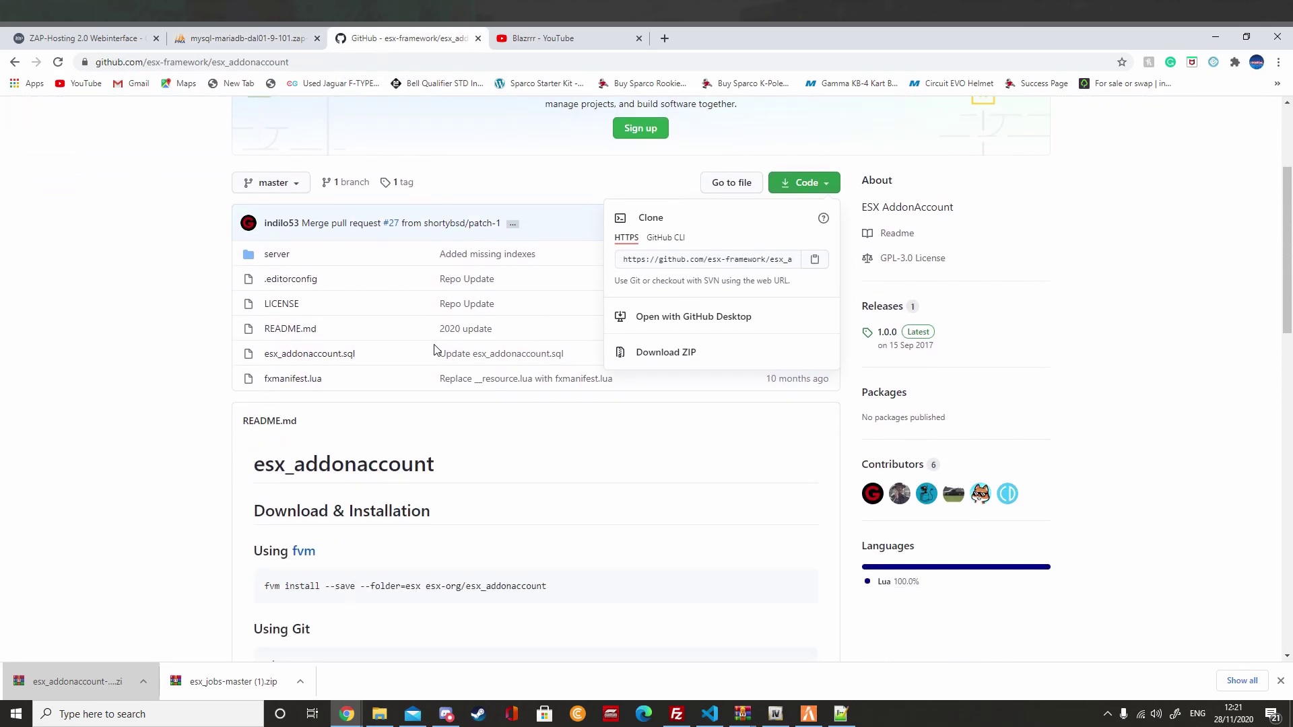
# Step: Rename the archive's esx_addonaccount-master folder to esx_addonaccount by removing the -master suffix
pyautogui.click(743, 714)
pyautogui.click(777, 657)
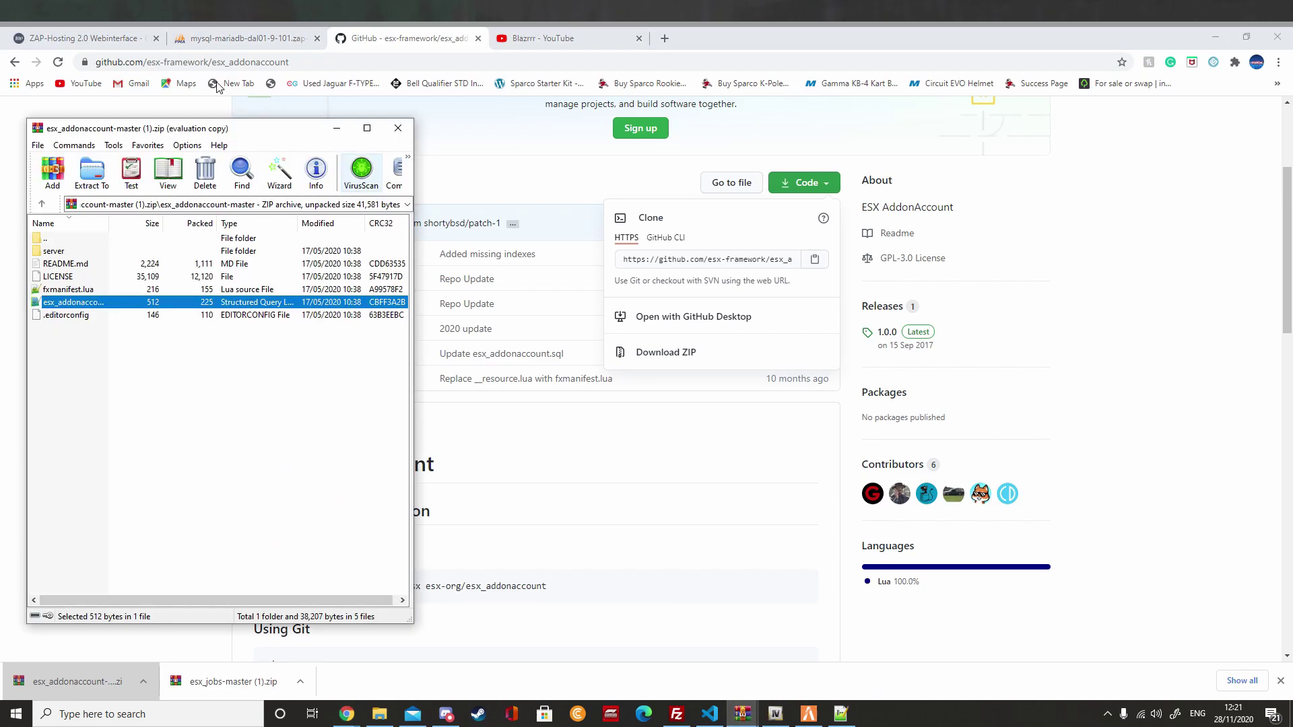
pyautogui.doubleClick(75, 239)
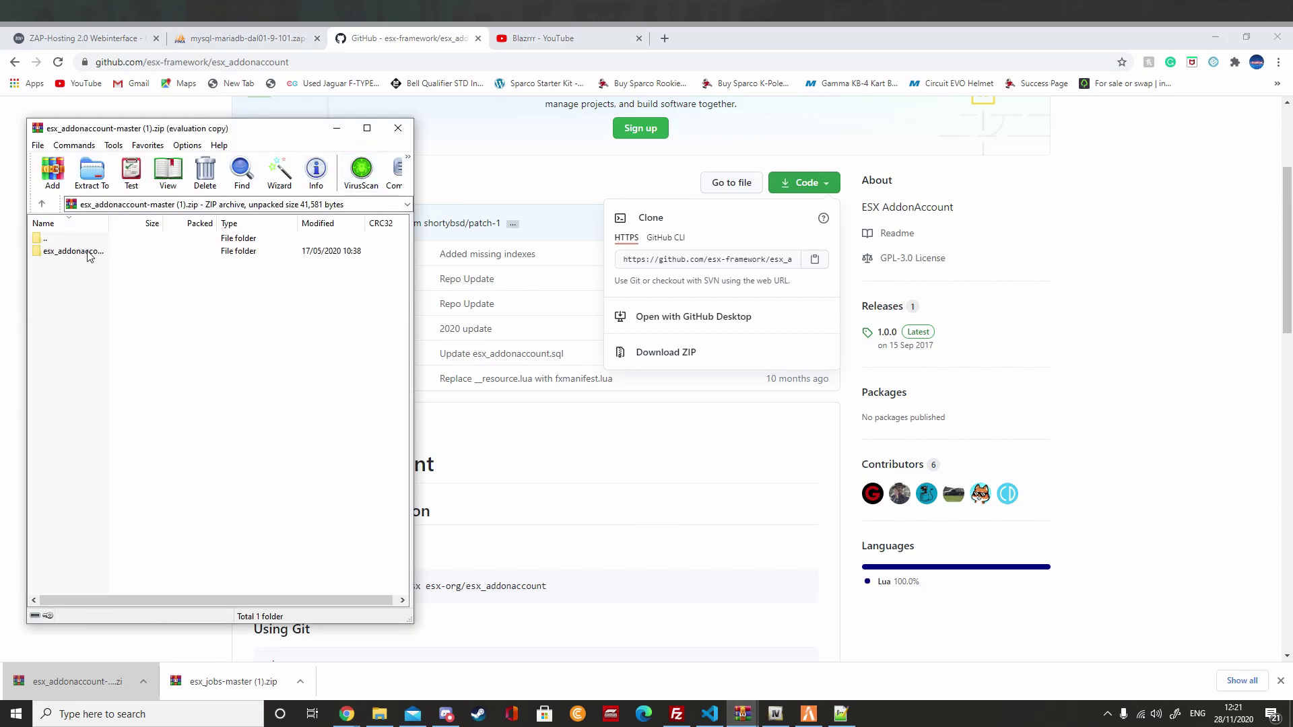
pyautogui.rightClick(88, 256)
pyautogui.click(115, 411)
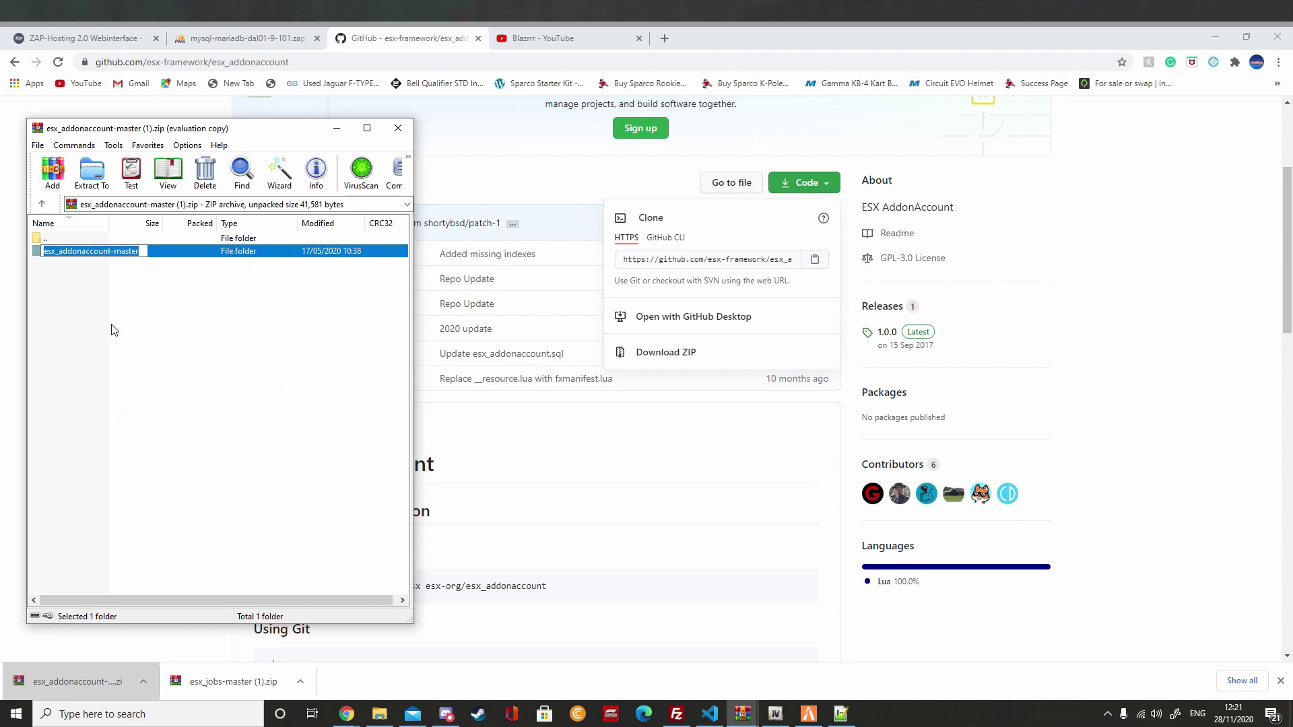
pyautogui.press('End')
pyautogui.press('BackSpace')
pyautogui.press('BackSpace')
pyautogui.press('BackSpace')
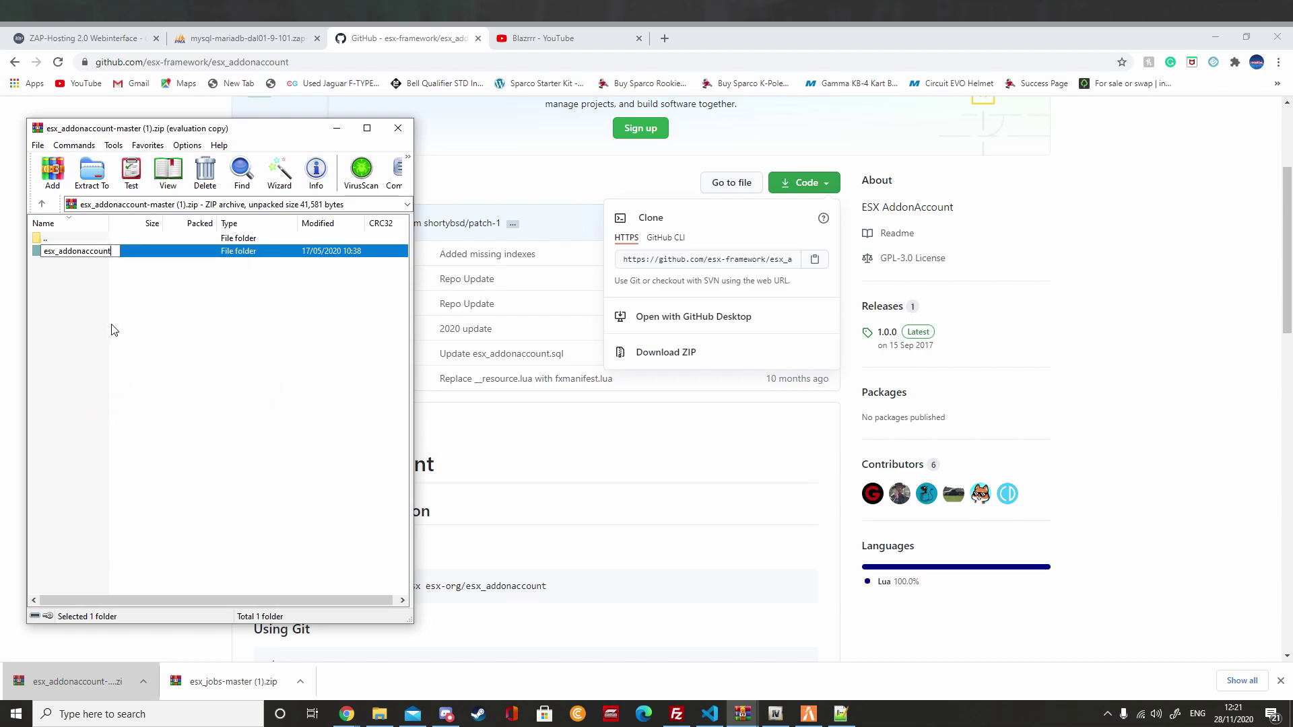
pyautogui.press('Return')
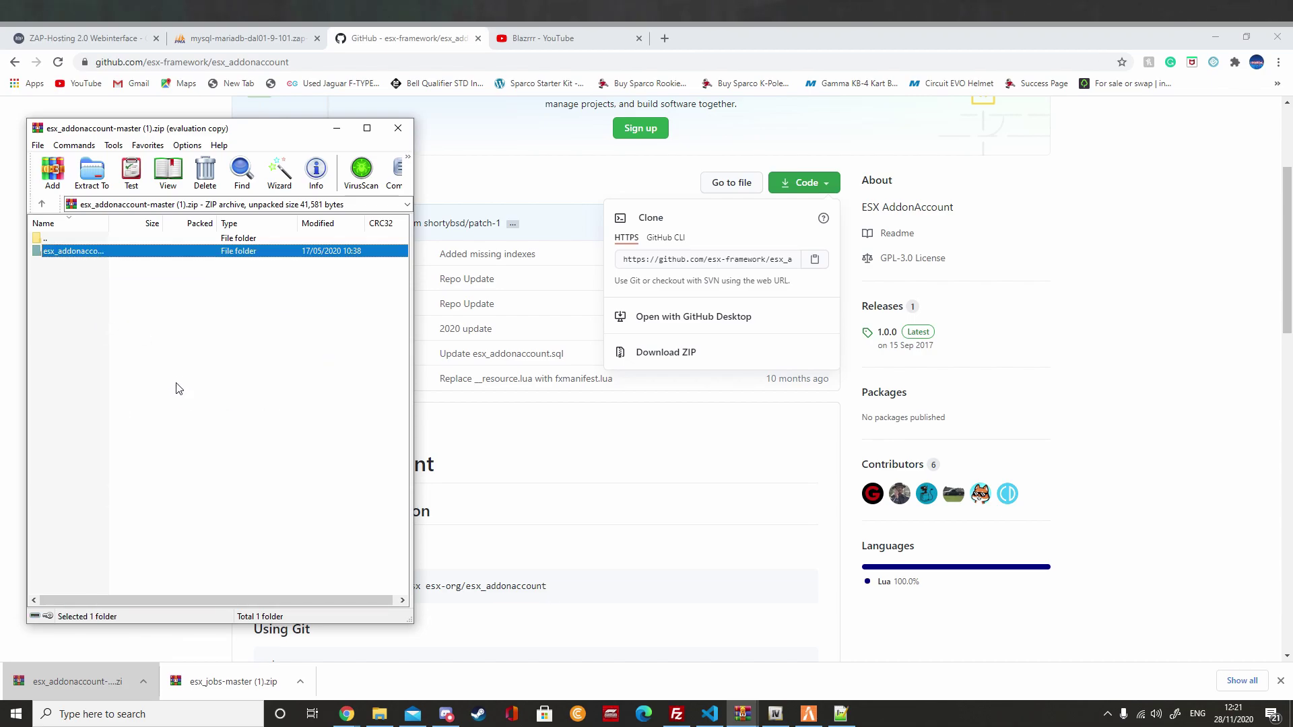
pyautogui.click(154, 448)
pyautogui.click(686, 716)
pyautogui.click(886, 308)
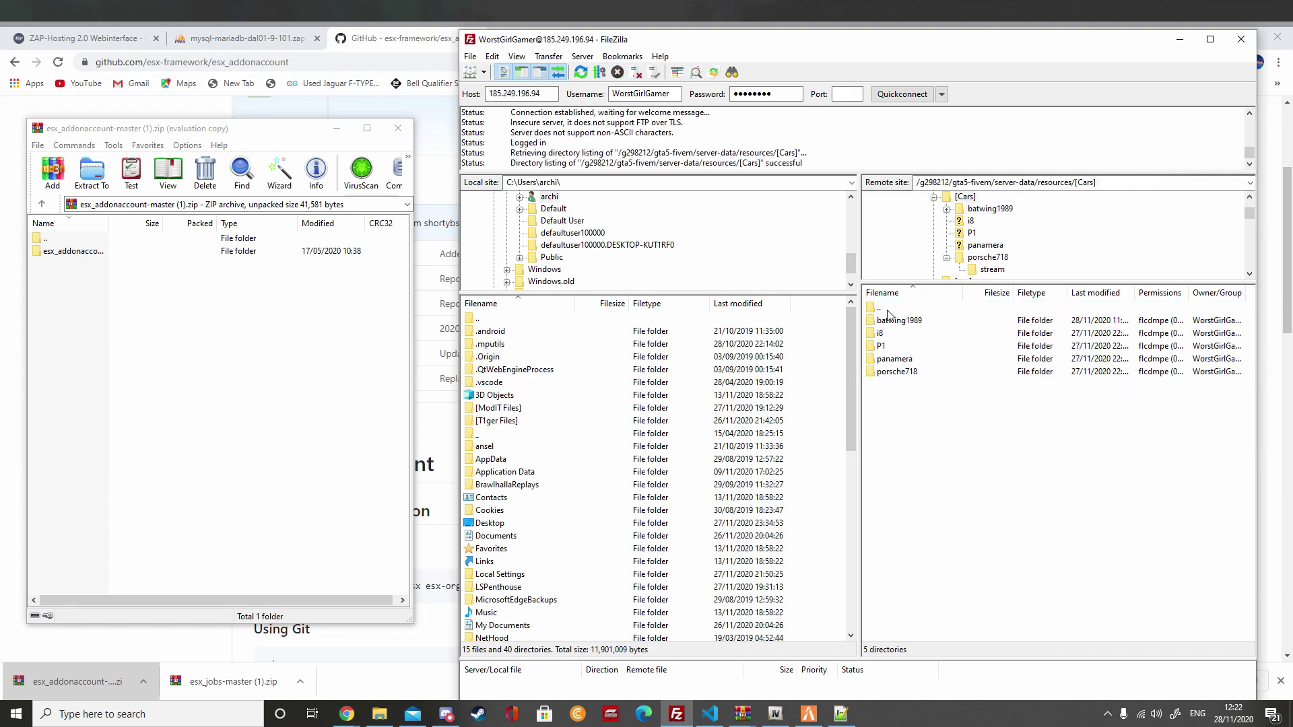
# Step: Browse the server to resources/[esx] and drag esx_addonaccount from WinRAR toward that listing
pyautogui.doubleClick(886, 311)
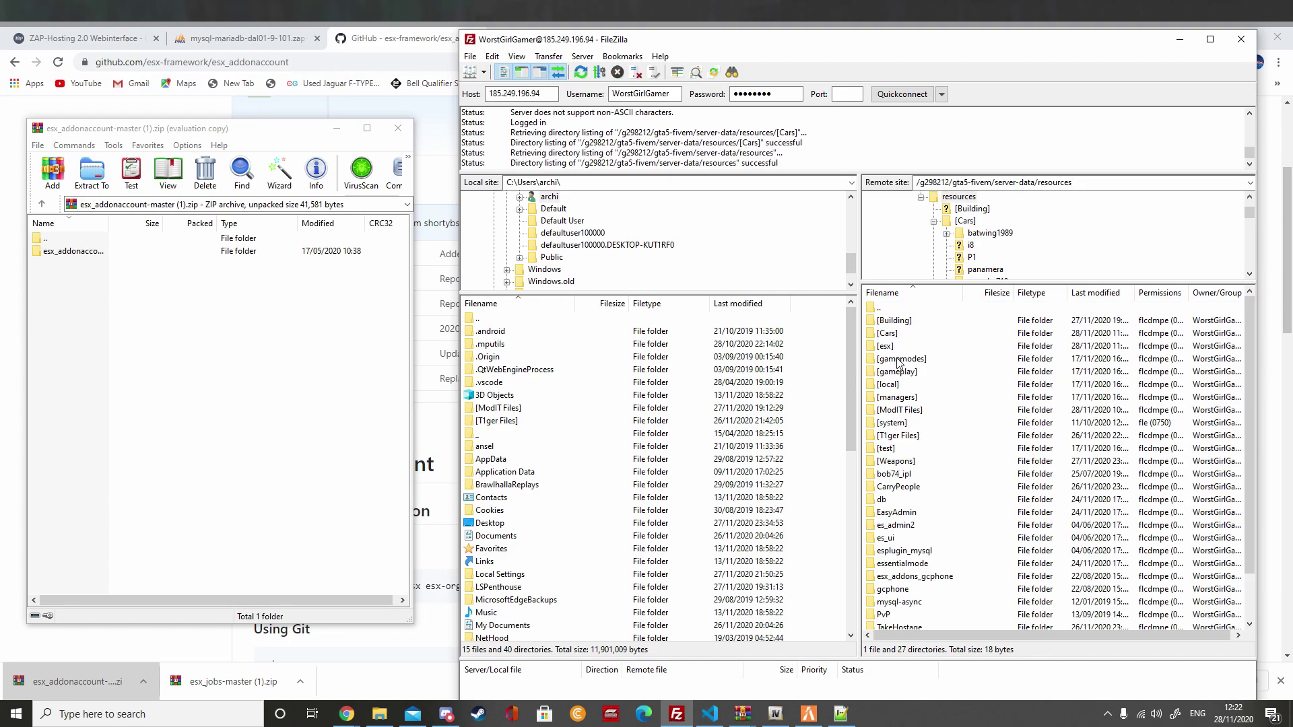
pyautogui.click(101, 454)
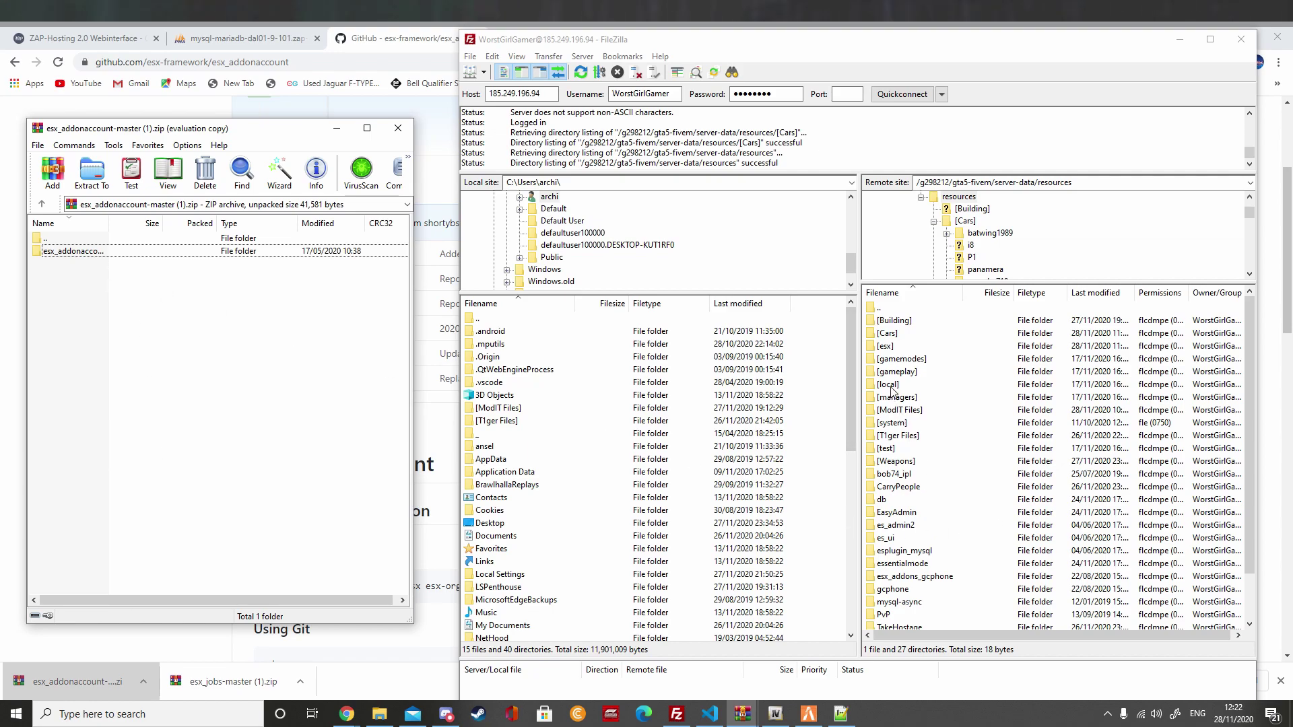
pyautogui.doubleClick(915, 347)
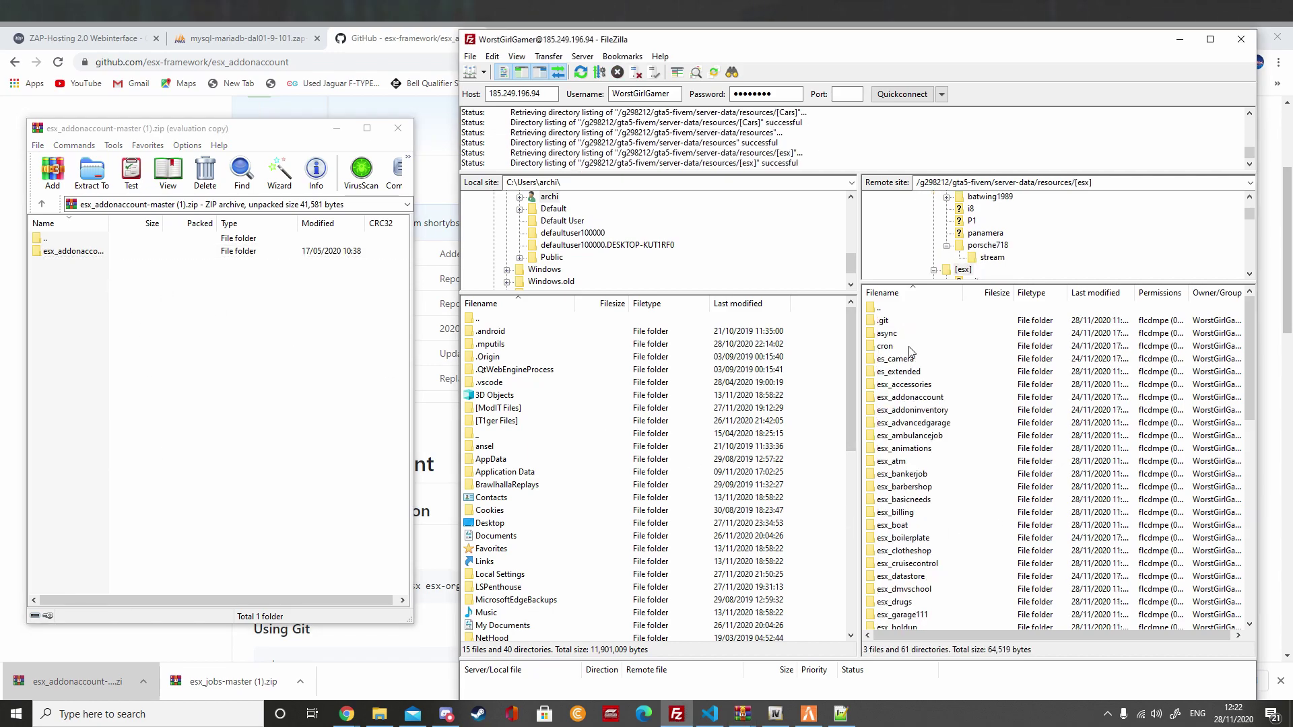
pyautogui.scroll(-7, 907, 336)
pyautogui.scroll(-6, 907, 335)
pyautogui.click(219, 390)
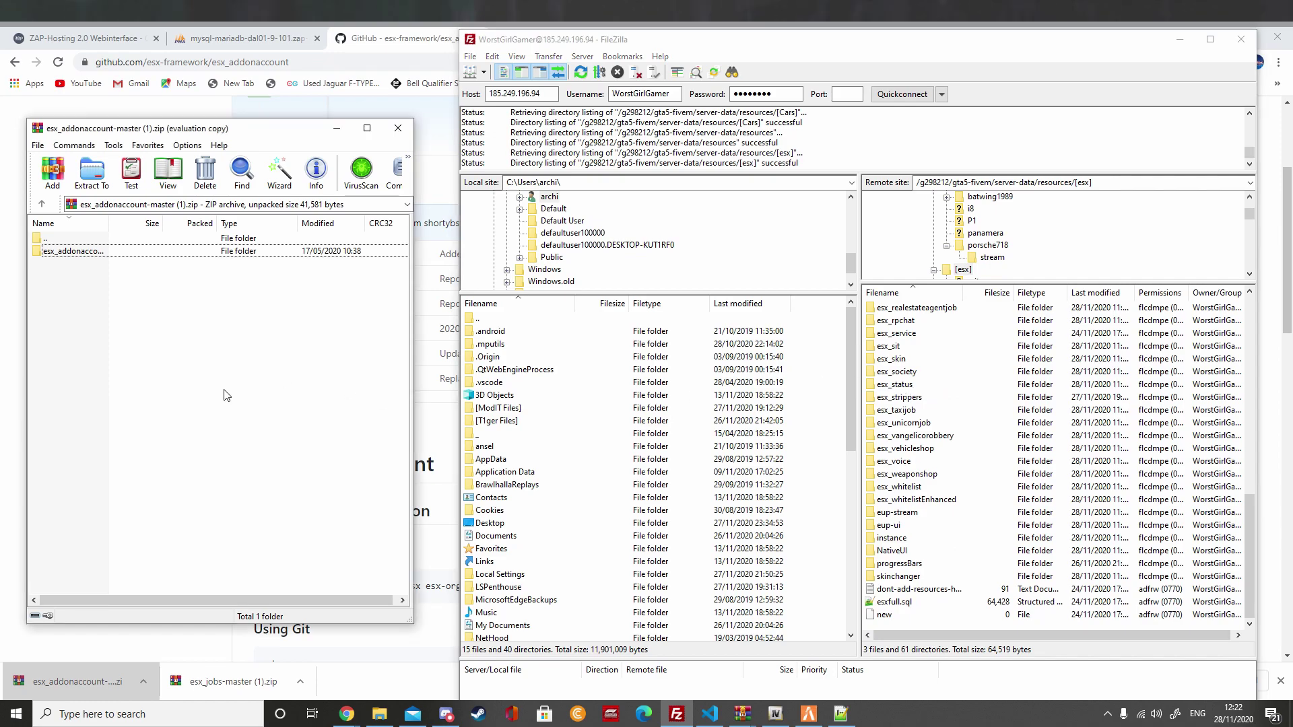
pyautogui.moveTo(103, 253); pyautogui.dragTo(335, 430)
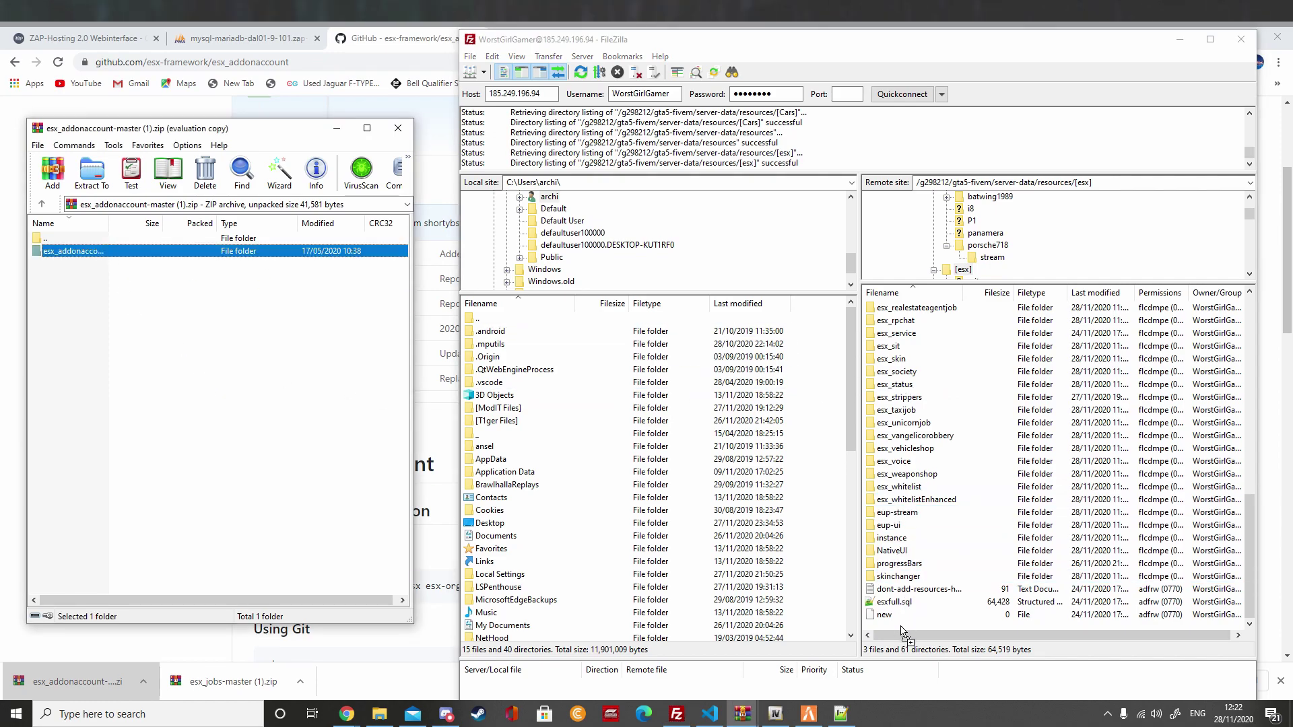
pyautogui.moveTo(335, 431); pyautogui.dragTo(884, 498)
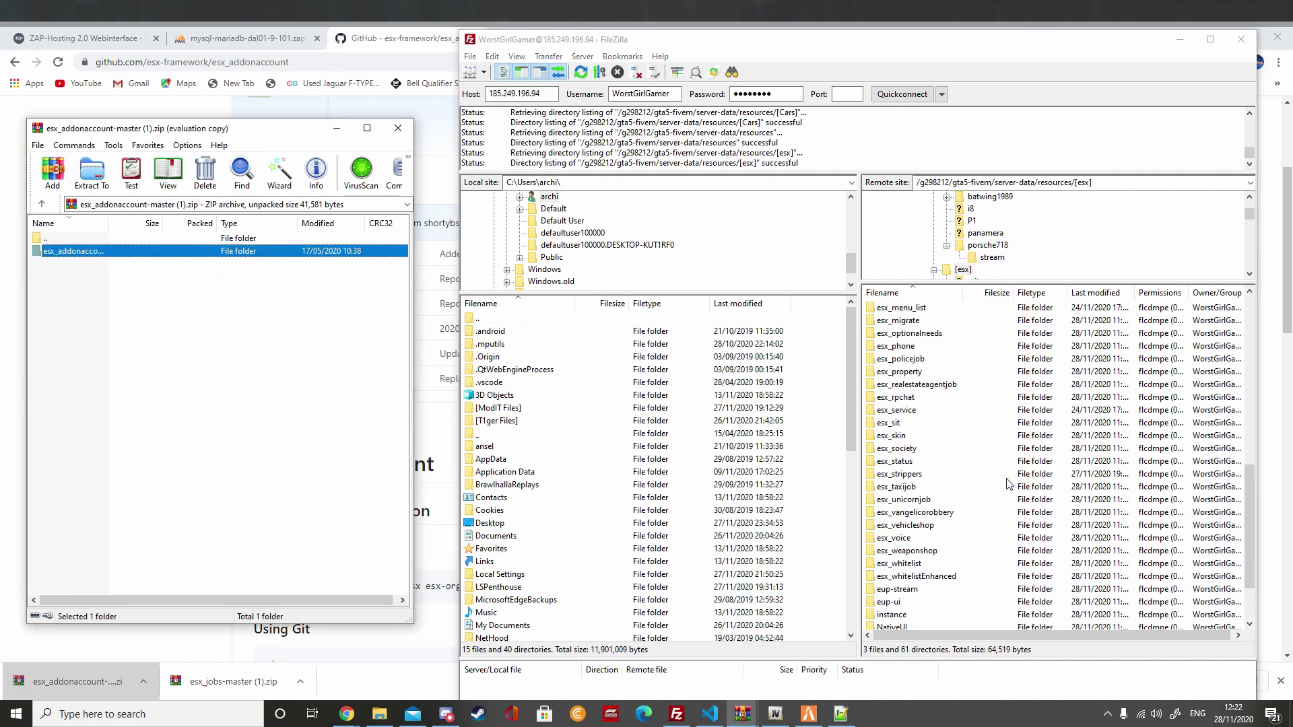
pyautogui.scroll(7, 908, 362)
pyautogui.scroll(6, 907, 362)
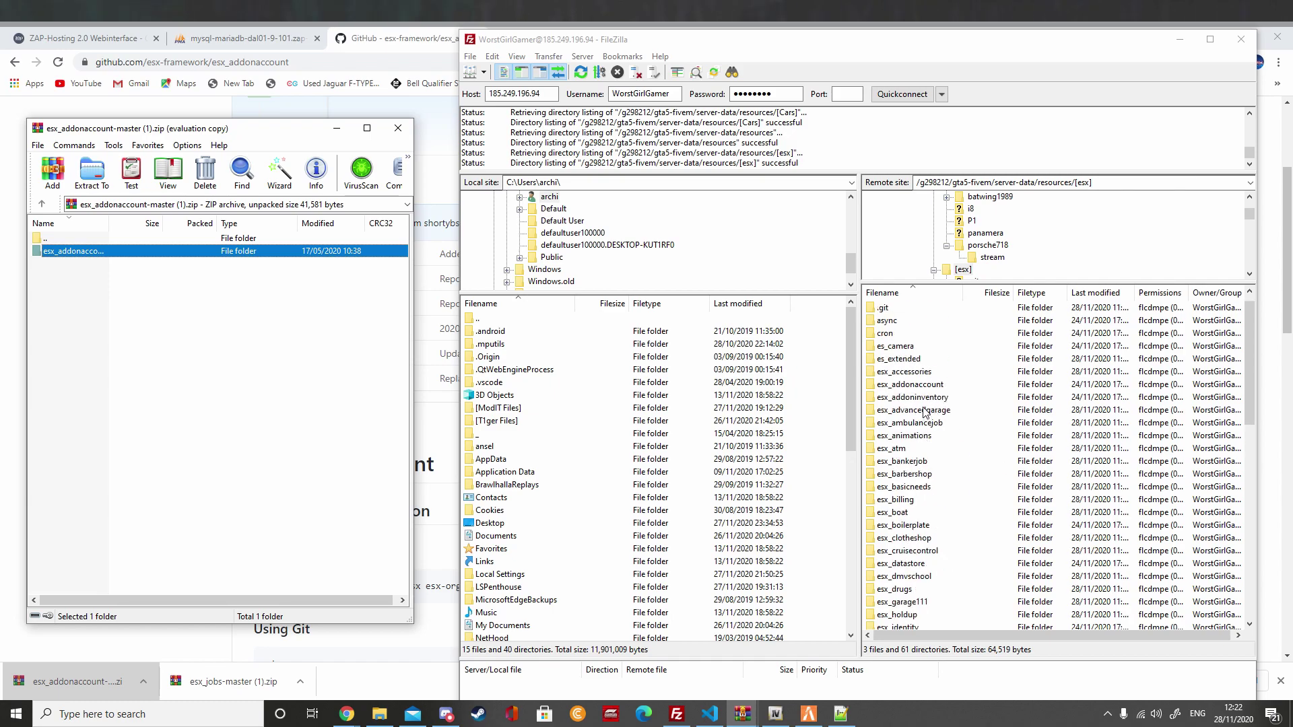
pyautogui.scroll(-7, 923, 414)
pyautogui.scroll(-7, 923, 425)
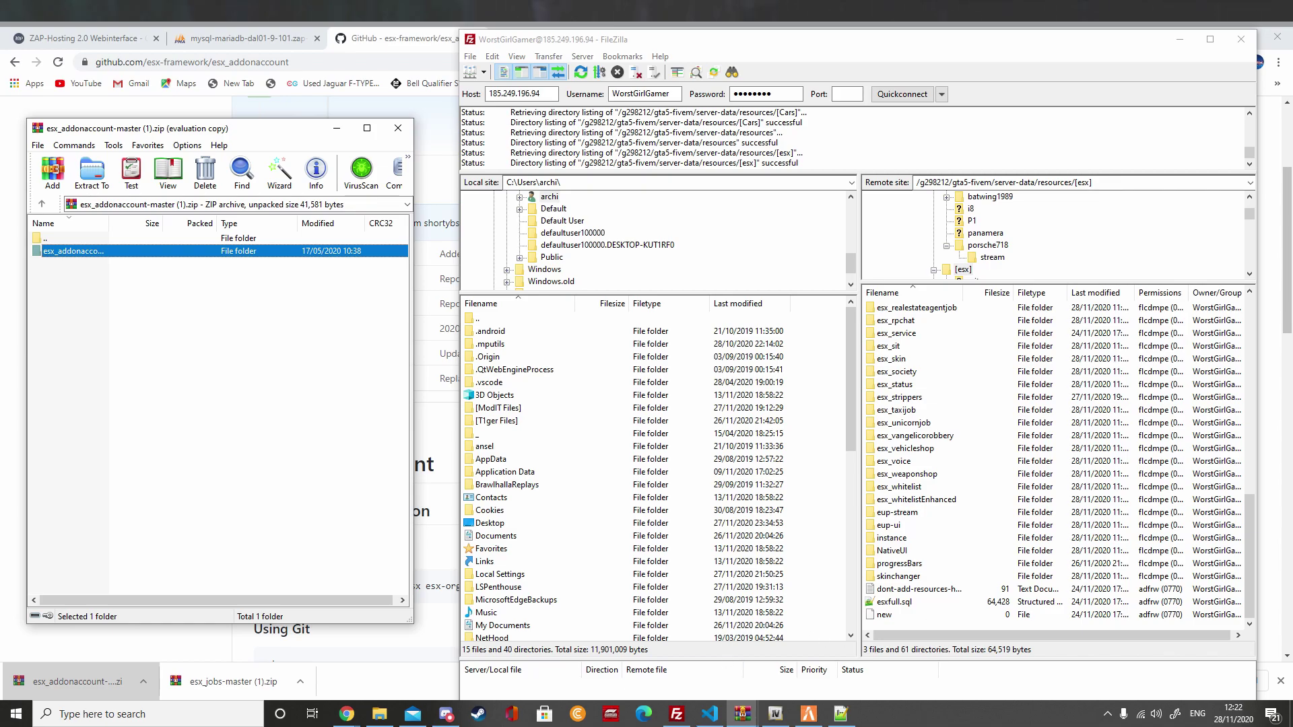
pyautogui.click(711, 714)
pyautogui.scroll(5, 1051, 391)
pyautogui.scroll(5, 1048, 384)
pyautogui.scroll(4, 1042, 353)
# Step: Add a start esx_addonaccount line after esx_optionalneeds, remove it, and close WinRAR
pyautogui.click(1040, 344)
pyautogui.press('Return')
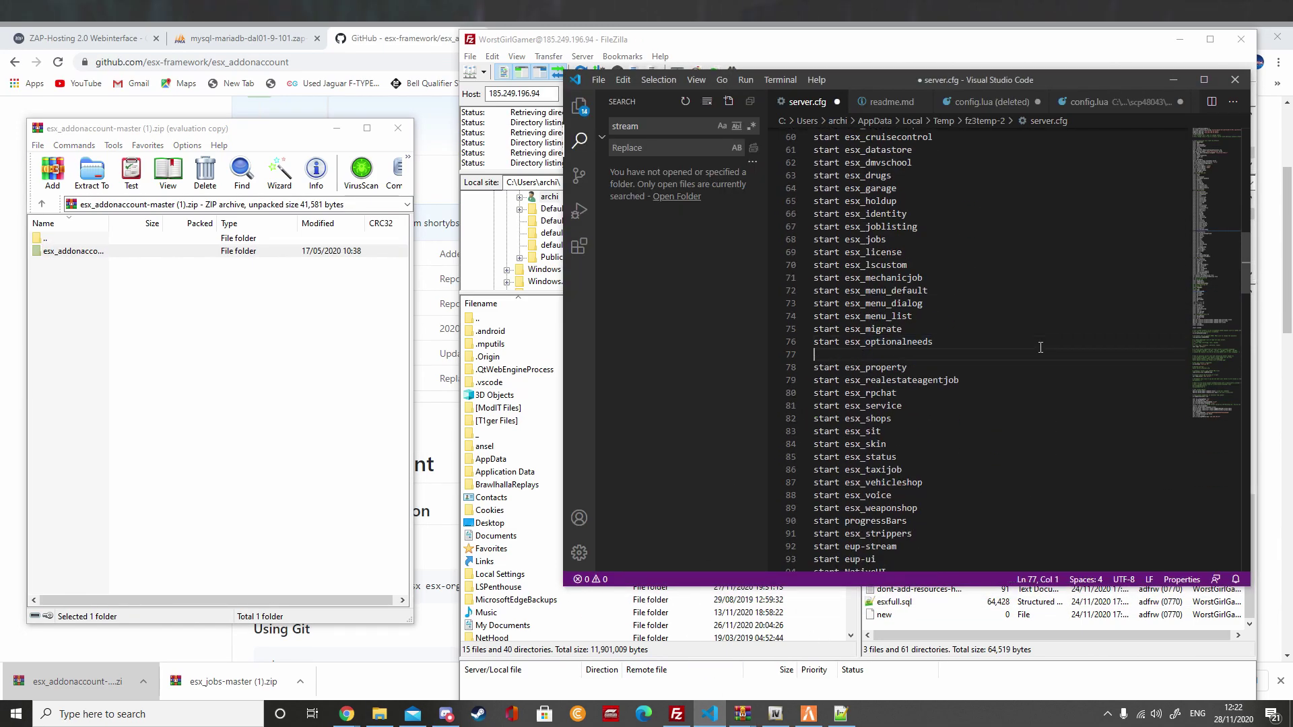
pyautogui.write('start esx')
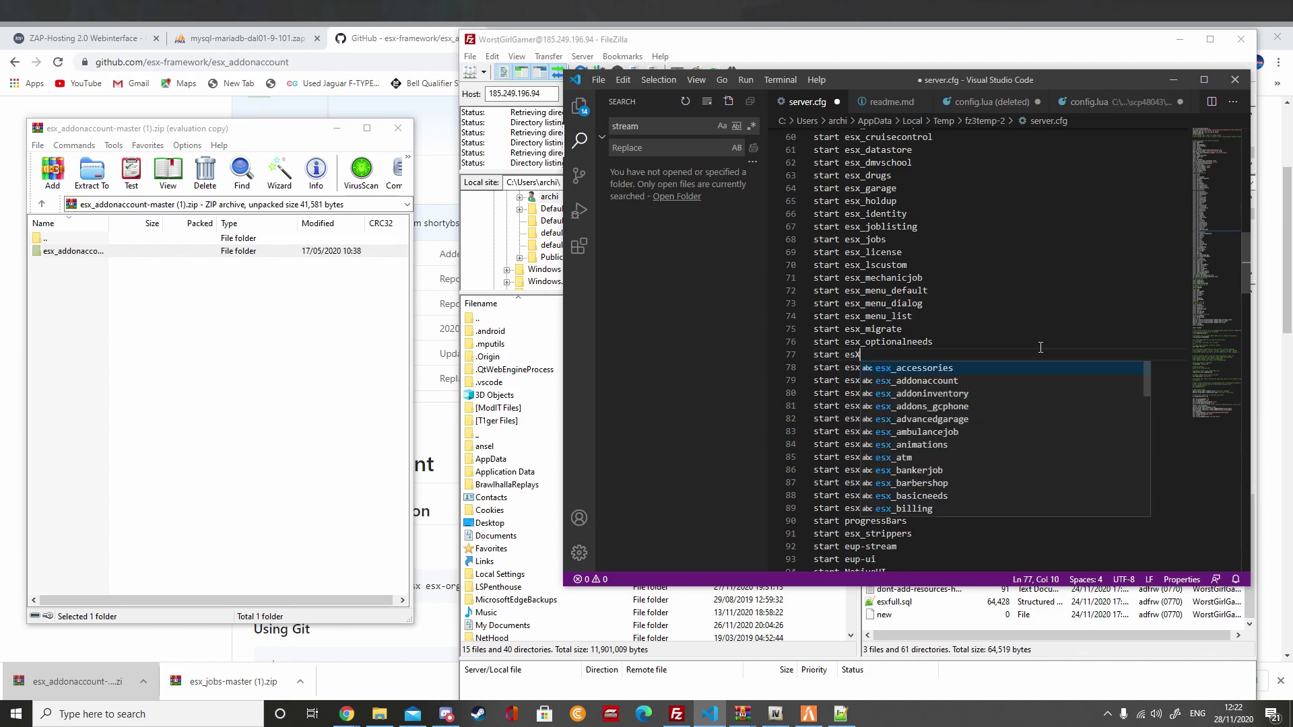
pyautogui.write('_addonaccount')
pyautogui.hotkey('ctrl', 'BackSpace')
pyautogui.write('e')
pyautogui.press('BackSpace')
pyautogui.press('BackSpace')
pyautogui.press('BackSpace')
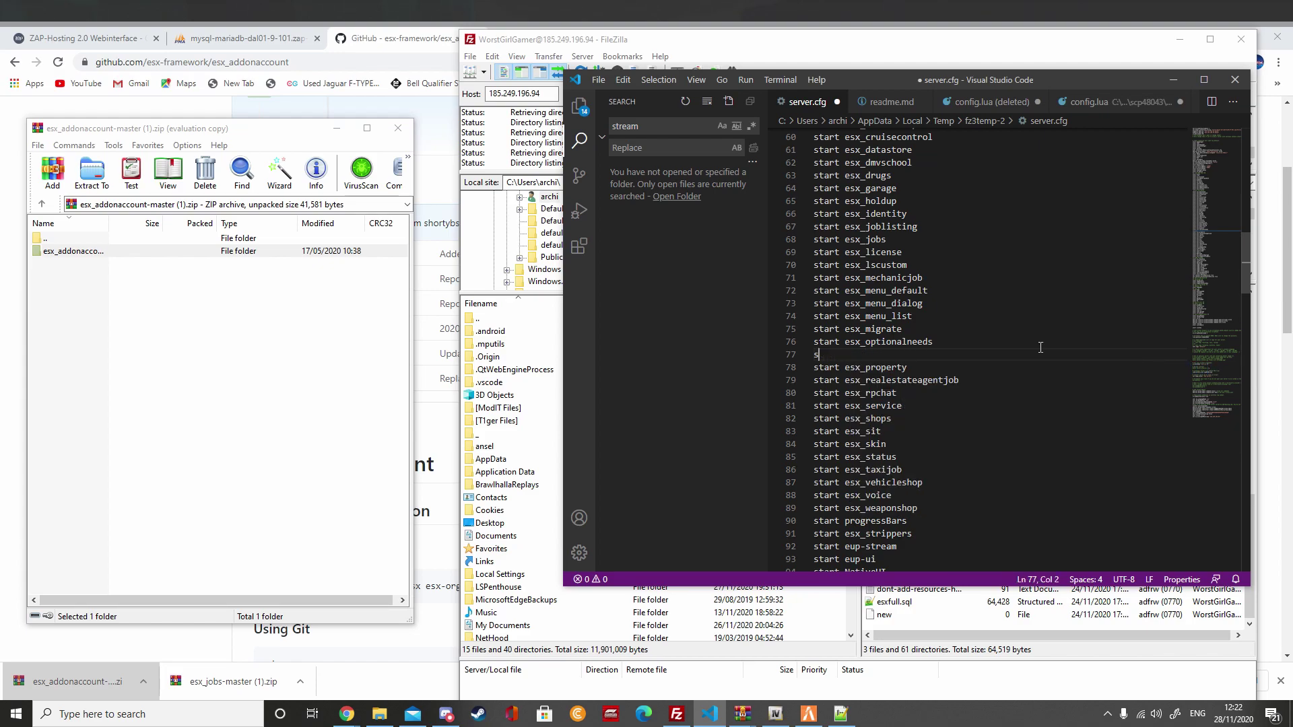
pyautogui.press('BackSpace')
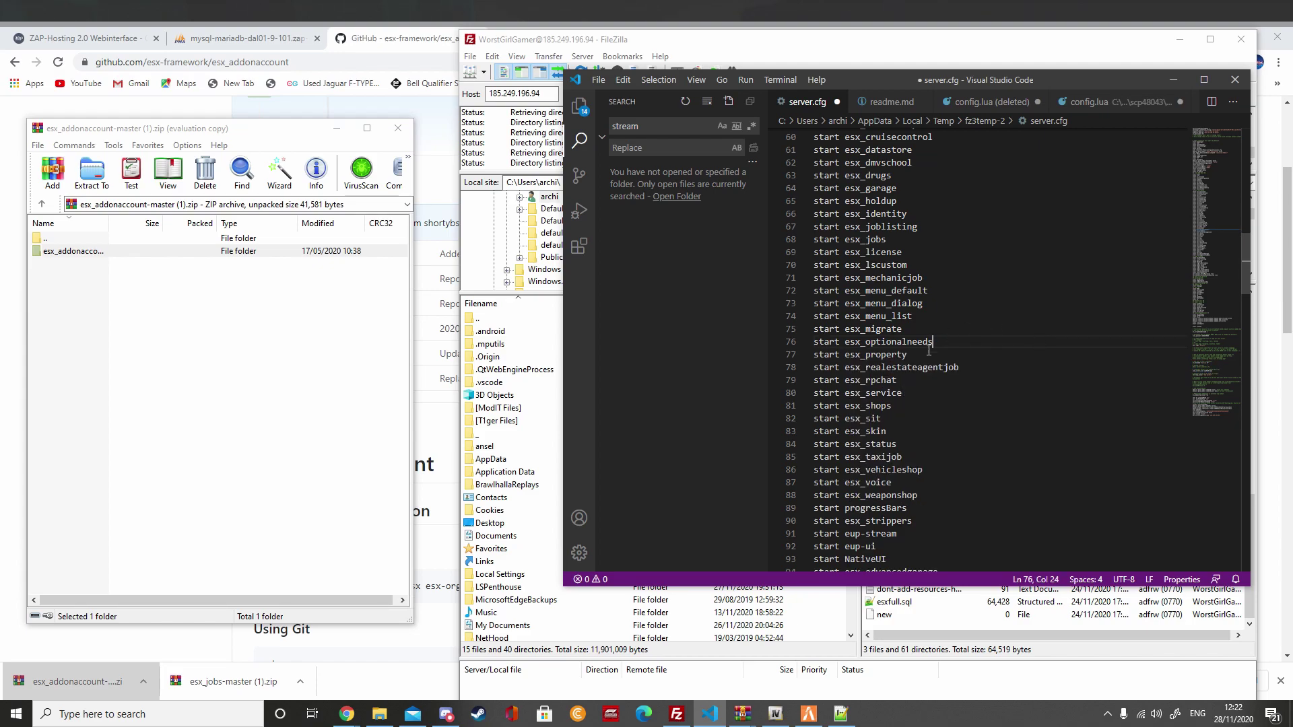
pyautogui.click(397, 127)
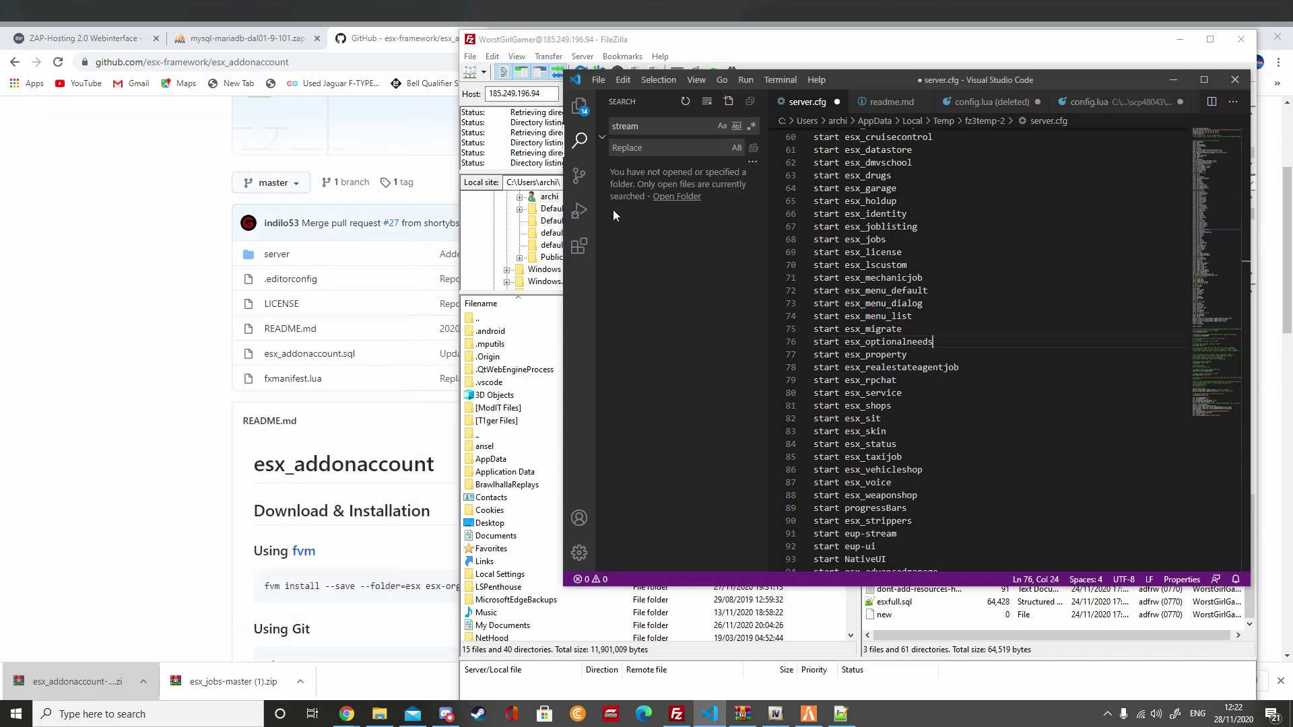
# Step: Close the truck inventory archive and open esx_jobs-master (1).zip in WinRAR
pyautogui.click(1172, 79)
pyautogui.click(1181, 38)
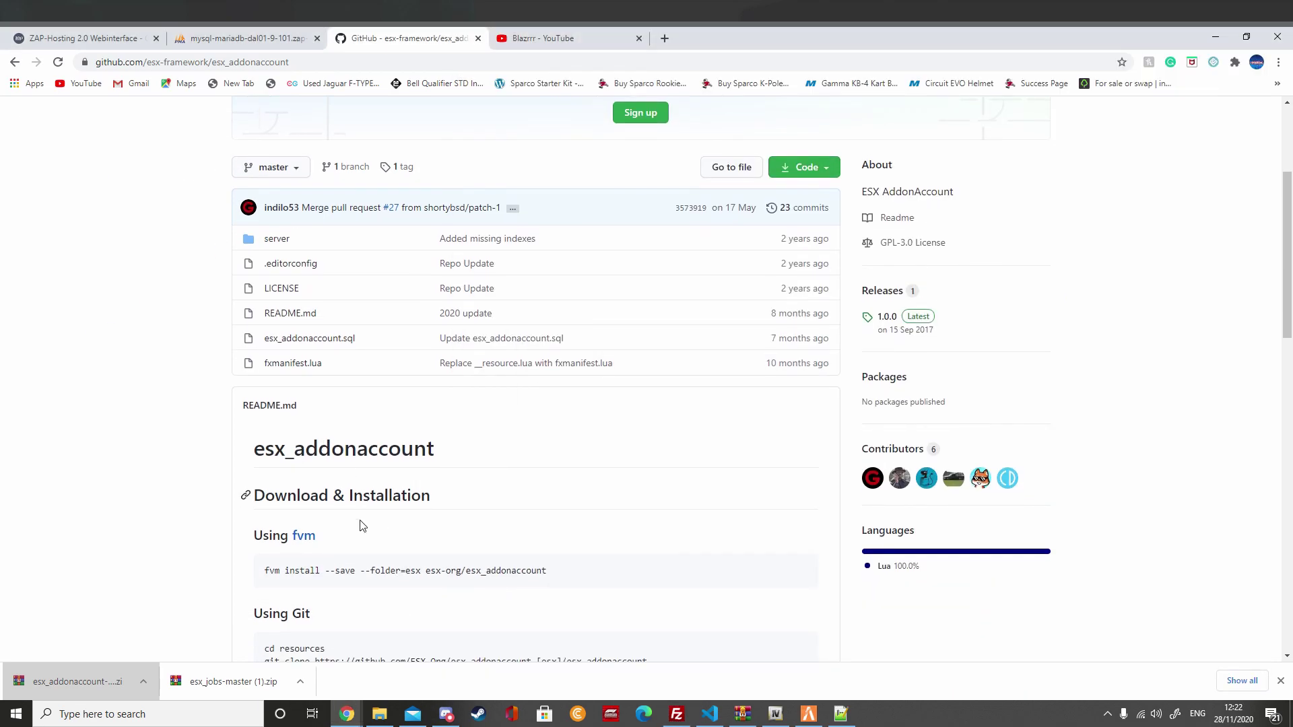
pyautogui.scroll(-1, 398, 519)
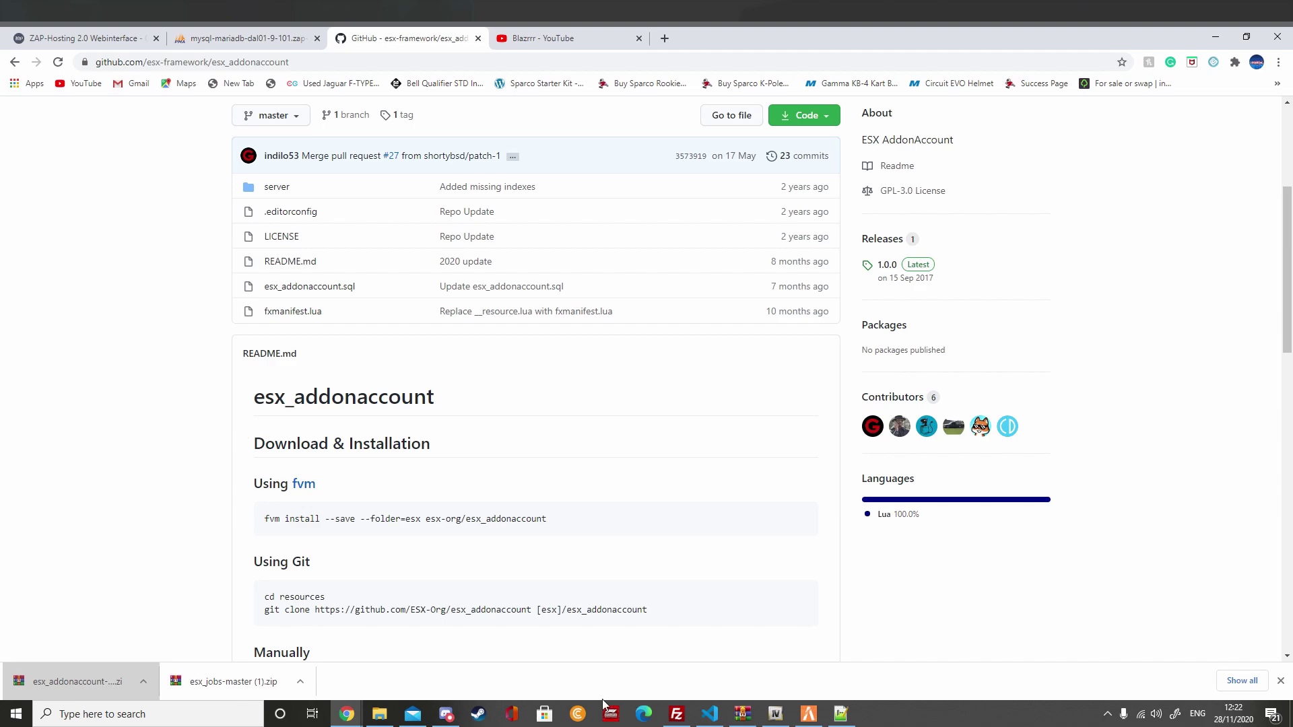
pyautogui.click(742, 714)
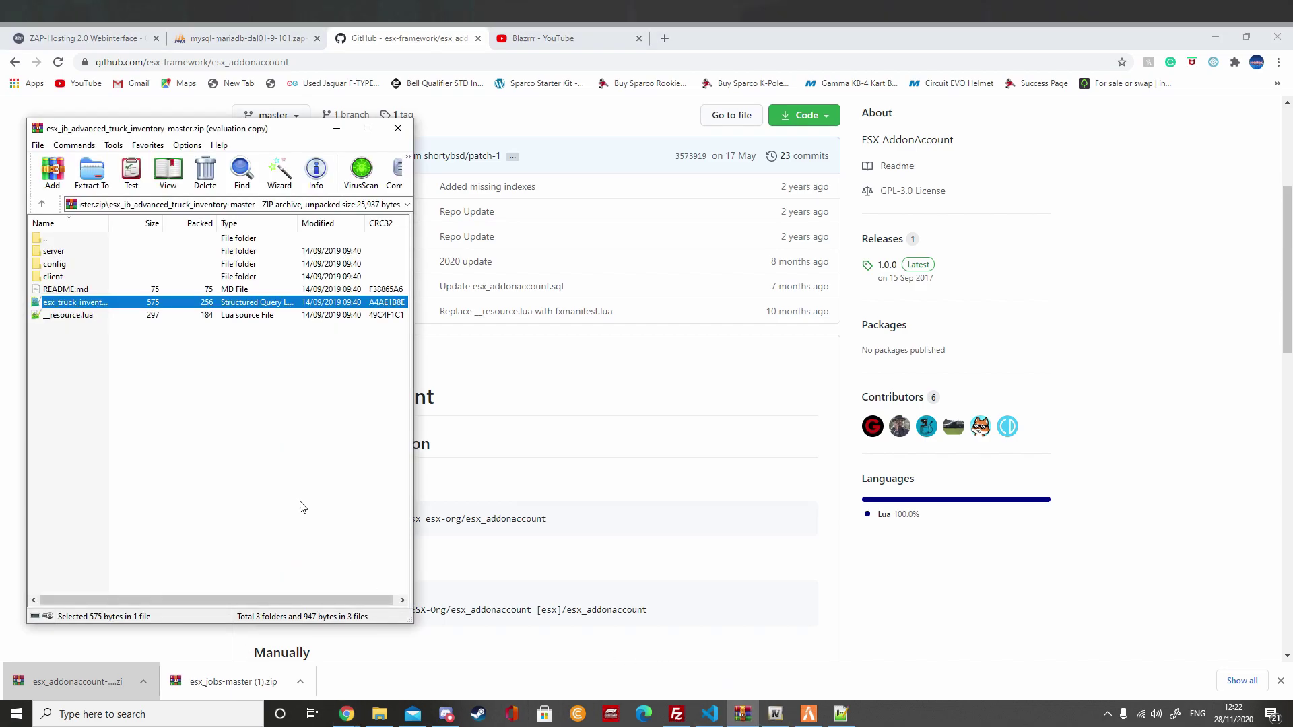
pyautogui.click(398, 129)
pyautogui.click(232, 682)
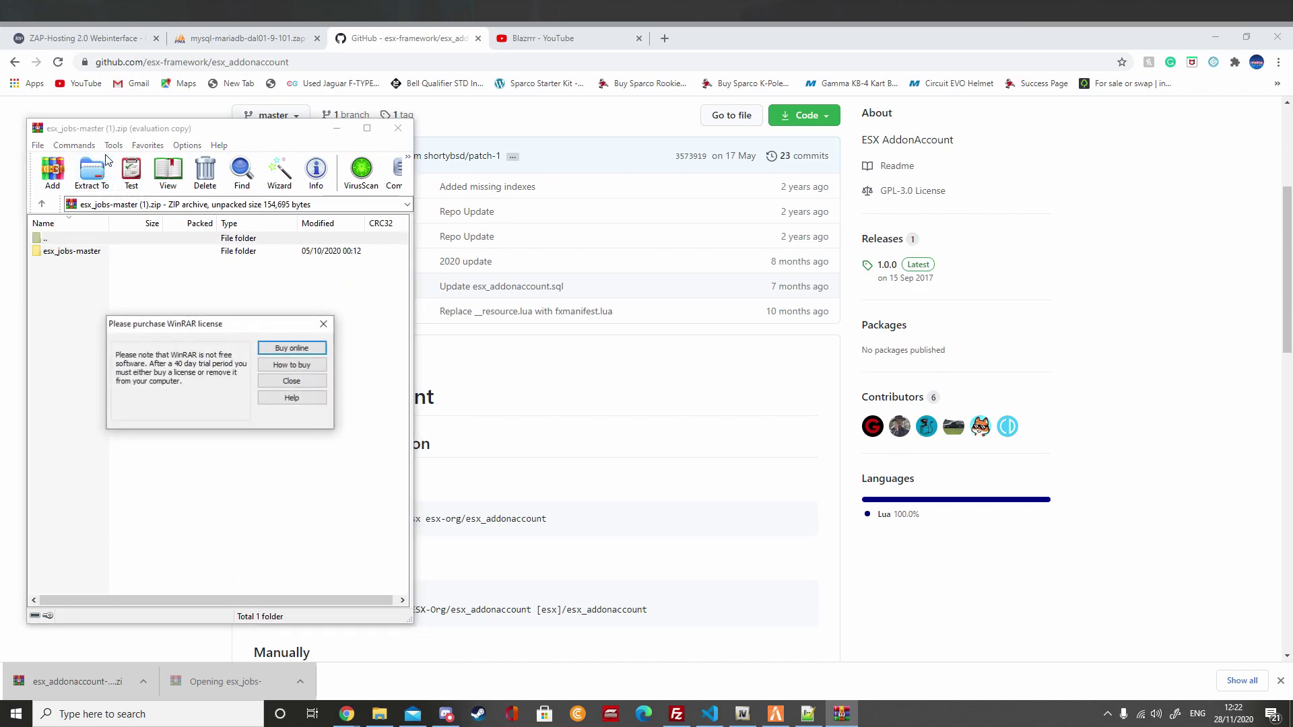
pyautogui.click(323, 323)
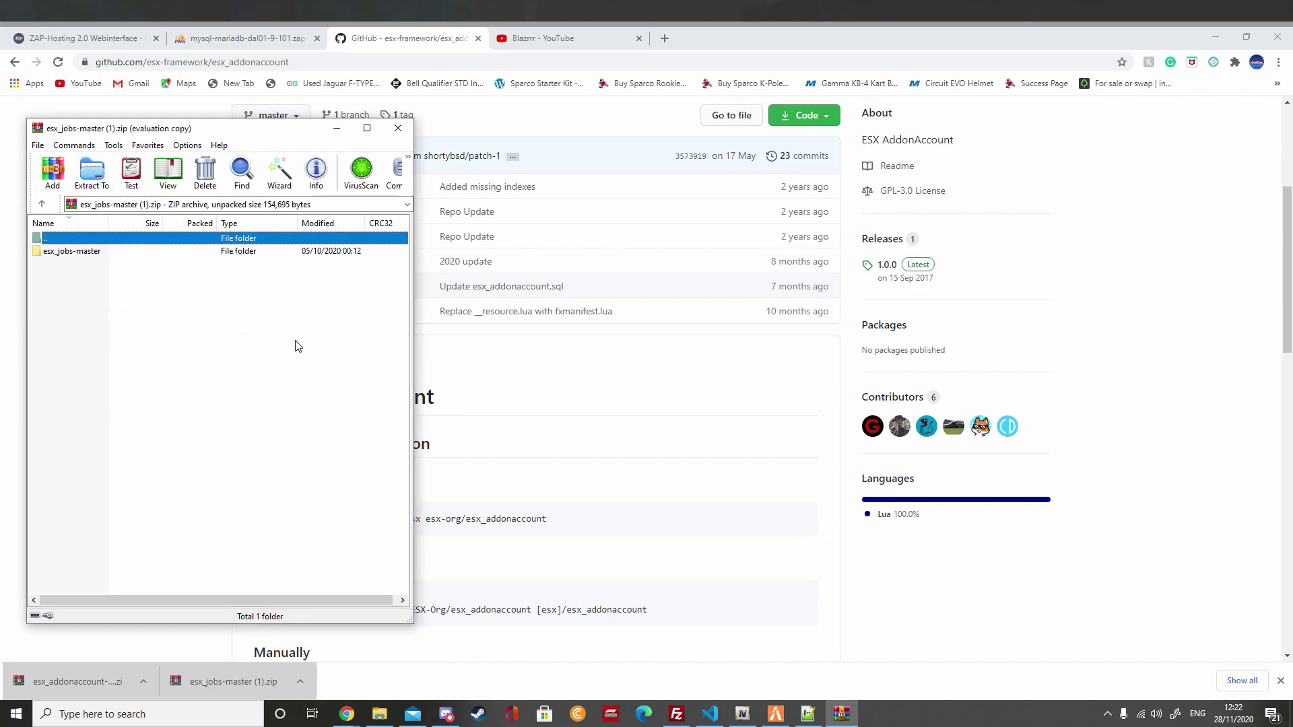
# Step: Rename the archive's esx_jobs-master folder to esx_jobs
pyautogui.click(97, 254)
pyautogui.rightClick(98, 259)
pyautogui.click(154, 406)
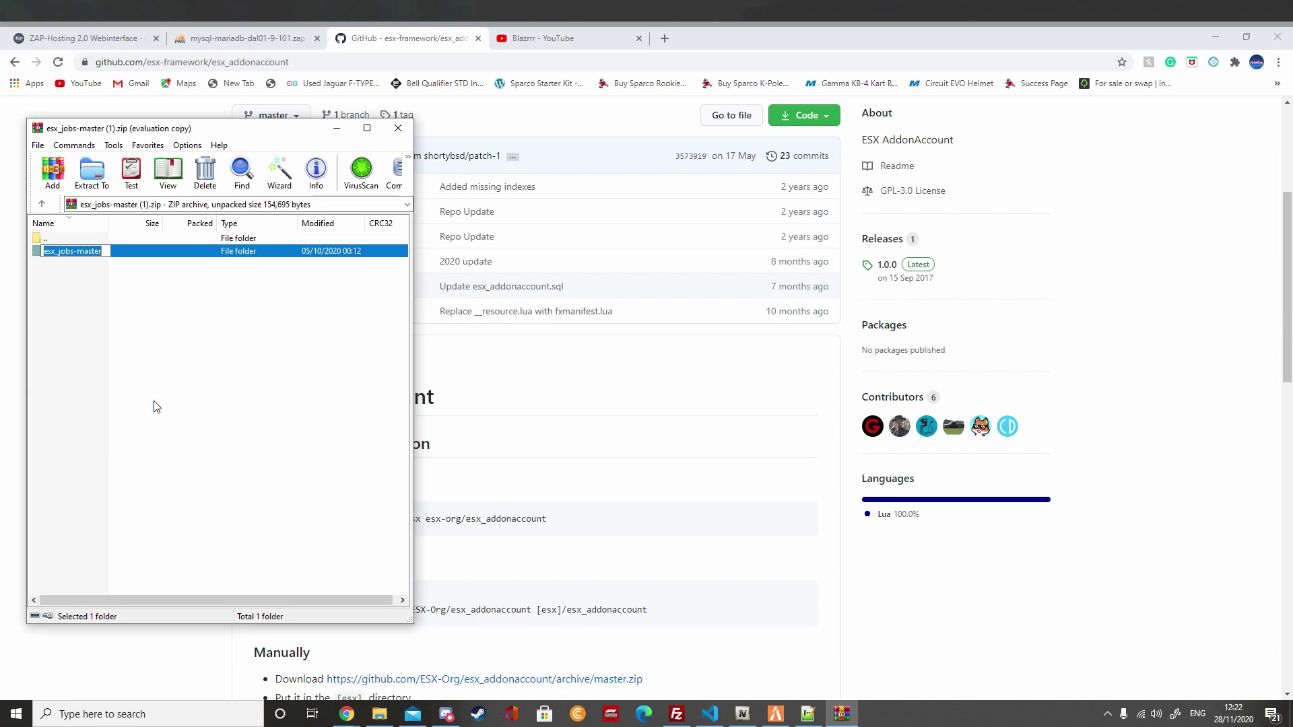
pyautogui.press('BackSpace')
pyautogui.press('BackSpace')
pyautogui.press('BackSpace')
pyautogui.press('Return')
# Step: Look through the esx_jobs localization and jobs folders, then open esx_jobs.sql
pyautogui.doubleClick(78, 253)
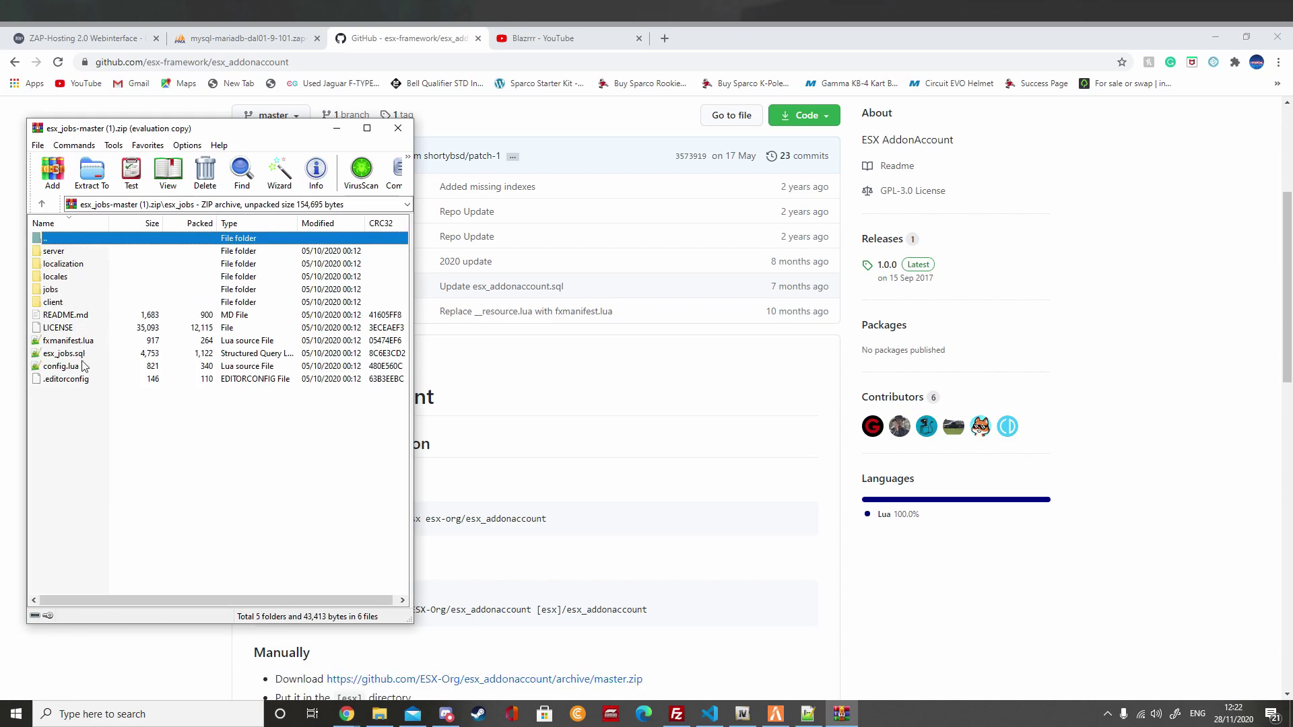
pyautogui.moveTo(118, 482)
pyautogui.mouseDown()
pyautogui.moveTo(4, 250)
pyautogui.moveTo(124, 465)
pyautogui.mouseUp()
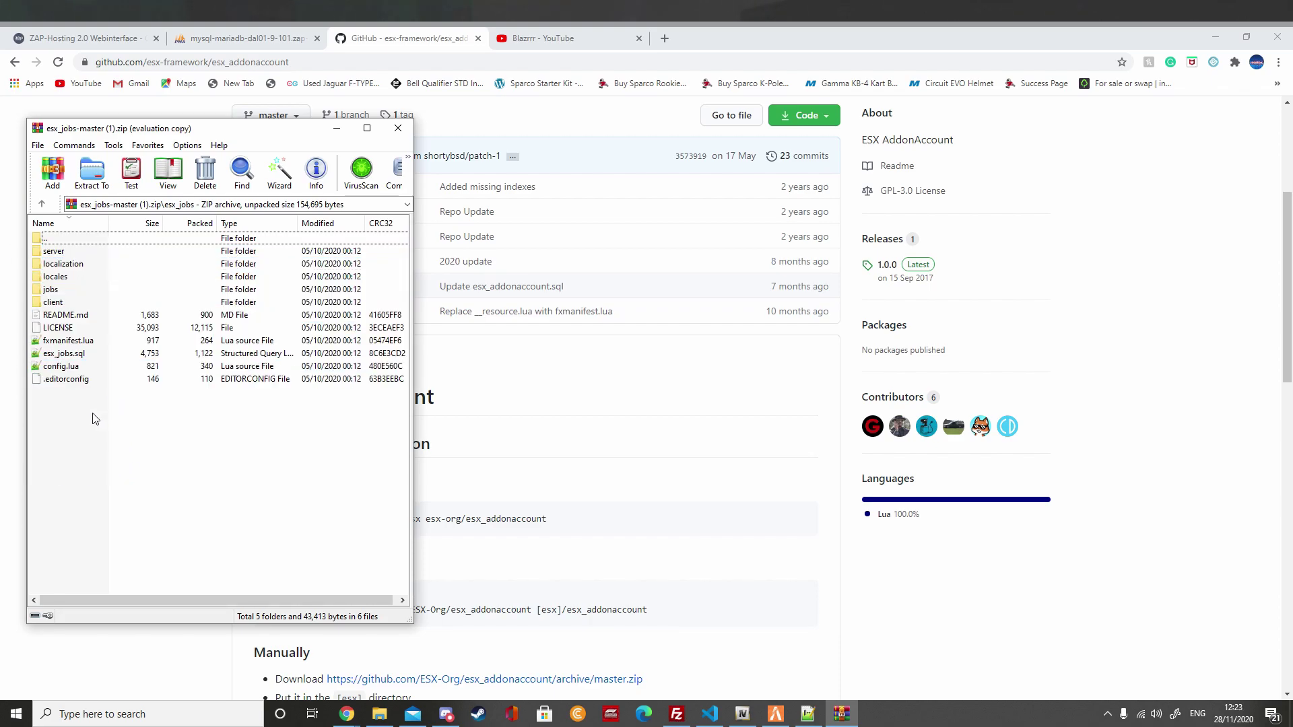
pyautogui.click(84, 265)
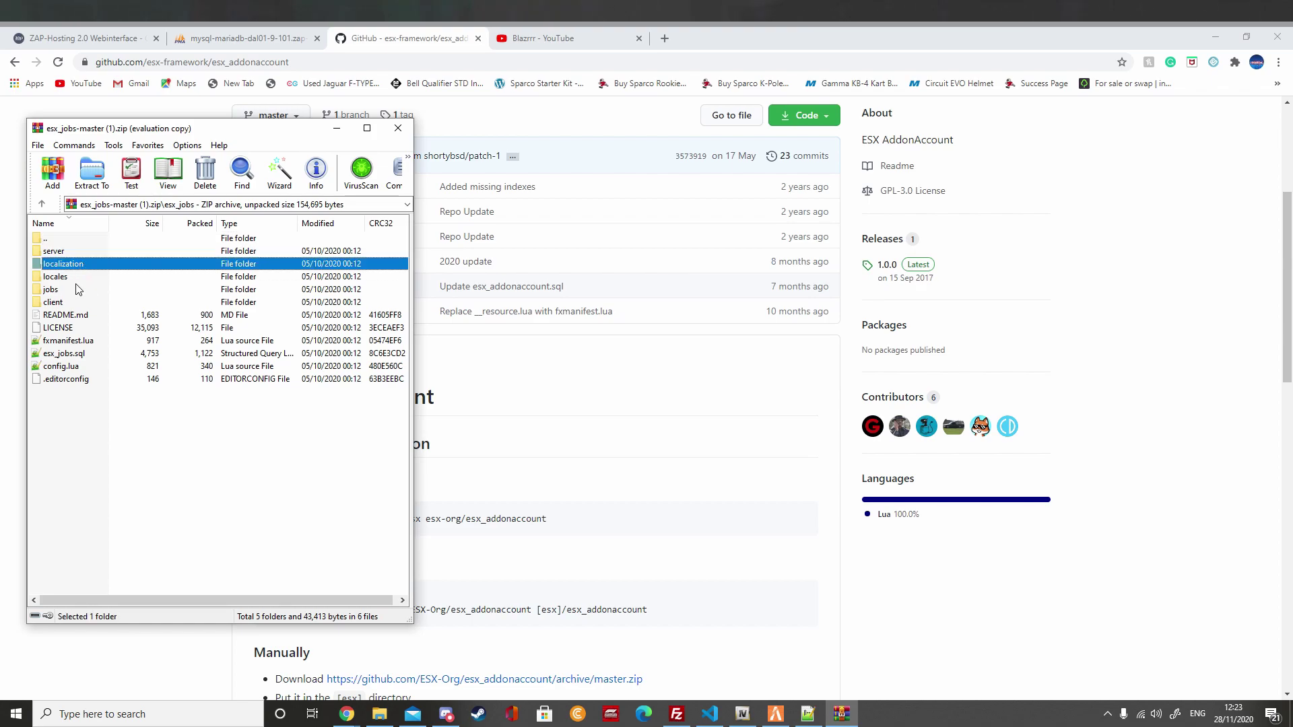
pyautogui.doubleClick(75, 290)
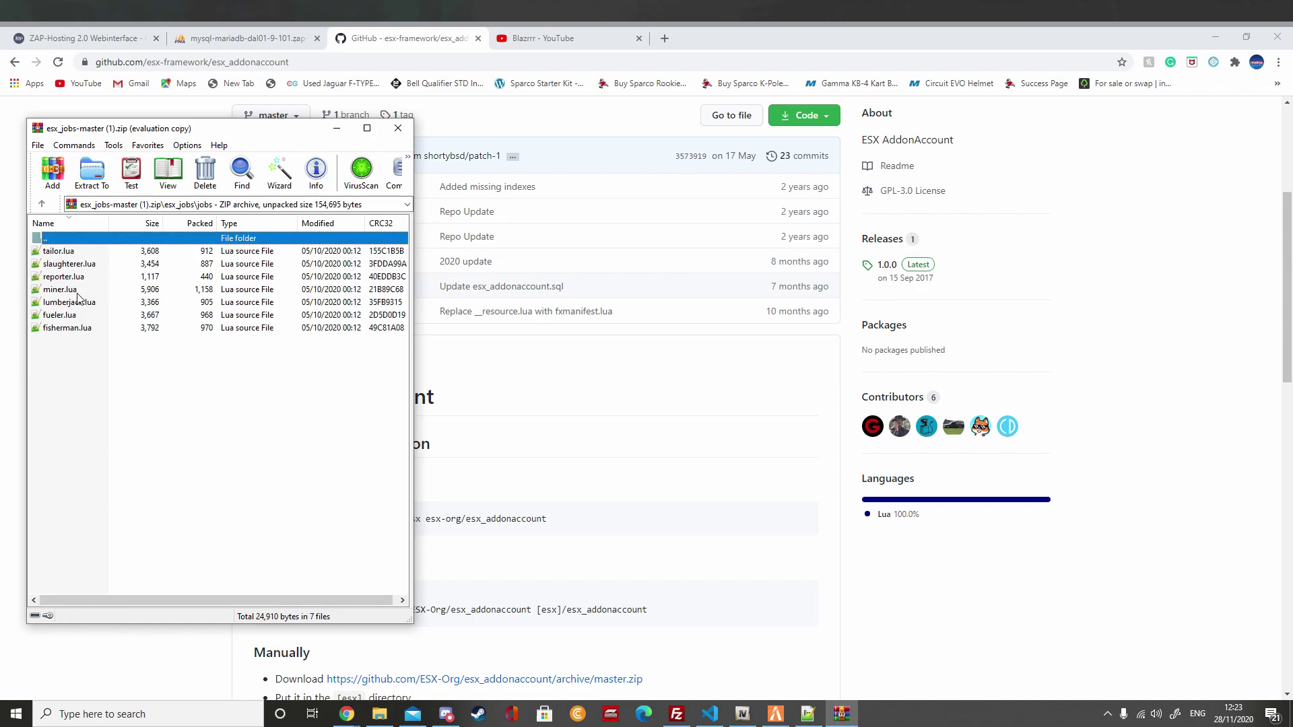
pyautogui.doubleClick(61, 240)
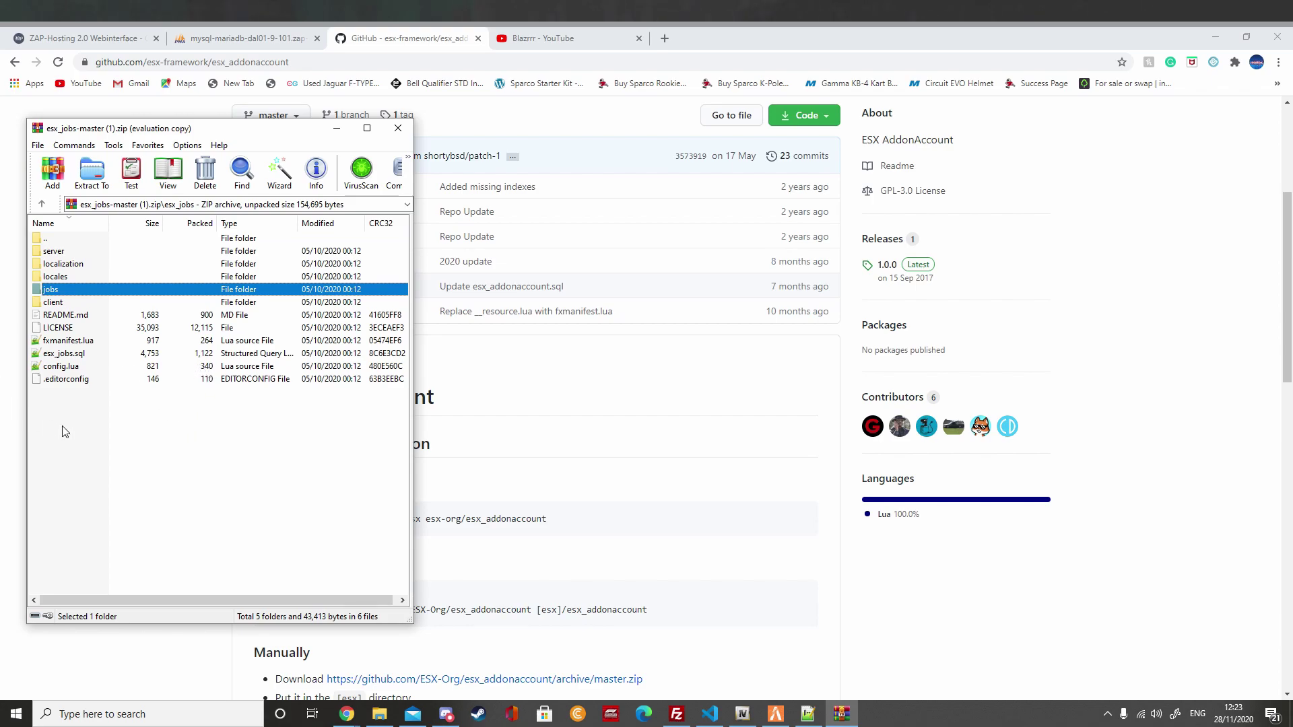
pyautogui.doubleClick(78, 356)
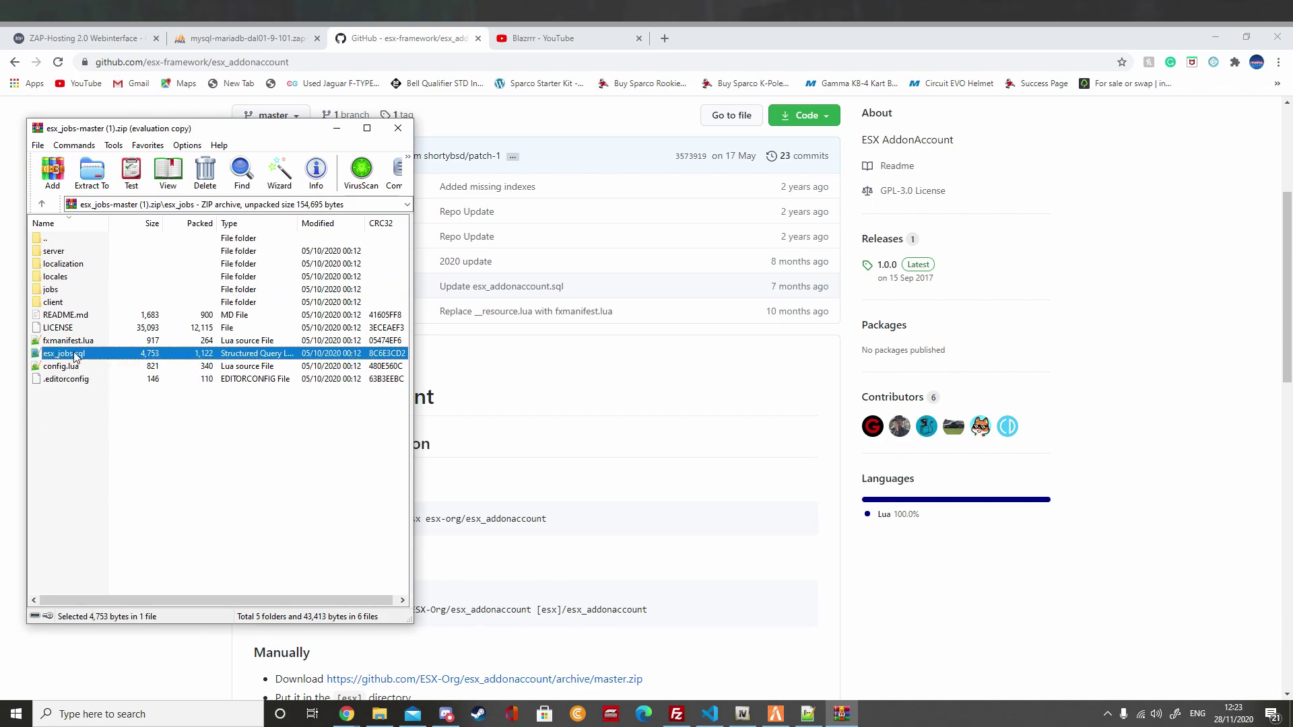
pyautogui.scroll(-4, 380, 387)
pyautogui.scroll(-3, 380, 387)
# Step: Delete the USE es_extended line from esx_jobs.sql and select all remaining SQL
pyautogui.moveTo(323, 493); pyautogui.dragTo(290, 39)
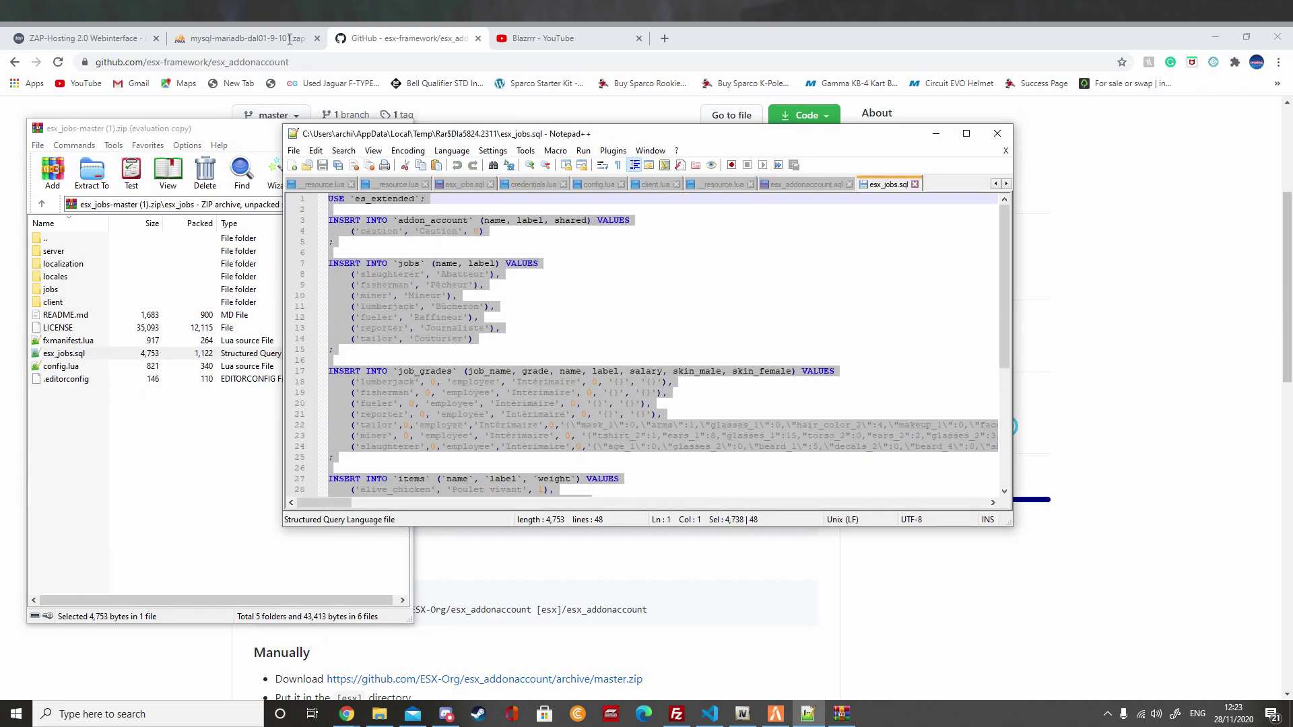
pyautogui.click(412, 200)
pyautogui.moveTo(412, 200); pyautogui.dragTo(328, 200)
pyautogui.press('Delete')
pyautogui.scroll(-5, 517, 359)
pyautogui.scroll(5, 517, 359)
pyautogui.hotkey('ctrl', 'a')
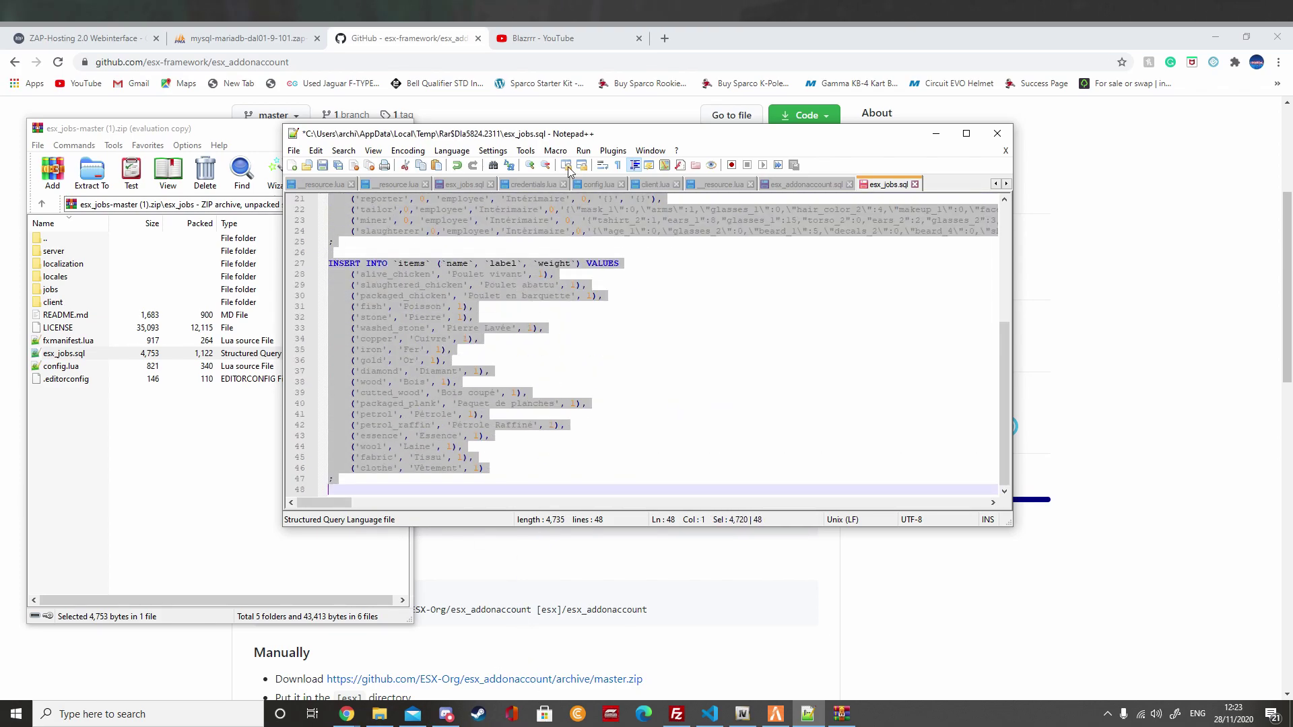
pyautogui.click(659, 41)
pyautogui.write('translate')
# Step: Paste the French esx_jobs SQL into Google's quick translator from the search results
pyautogui.press('Return')
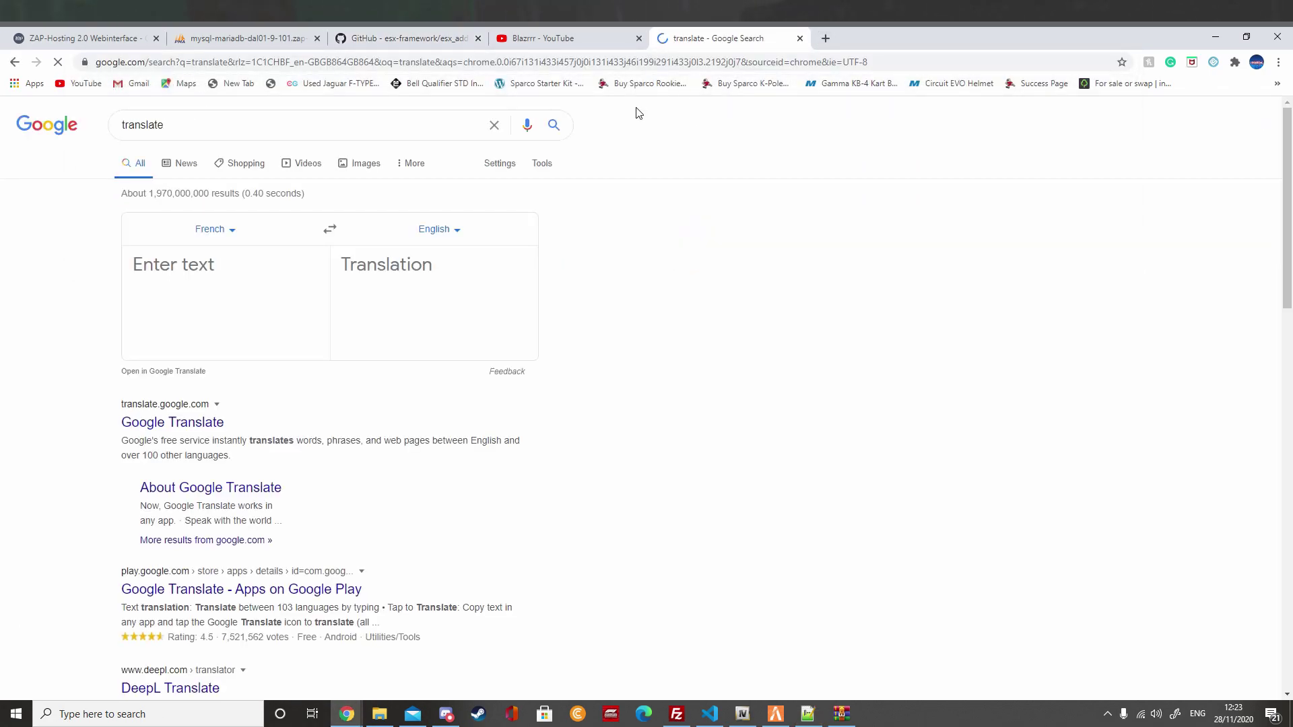
pyautogui.hotkey('ctrl', 'v')
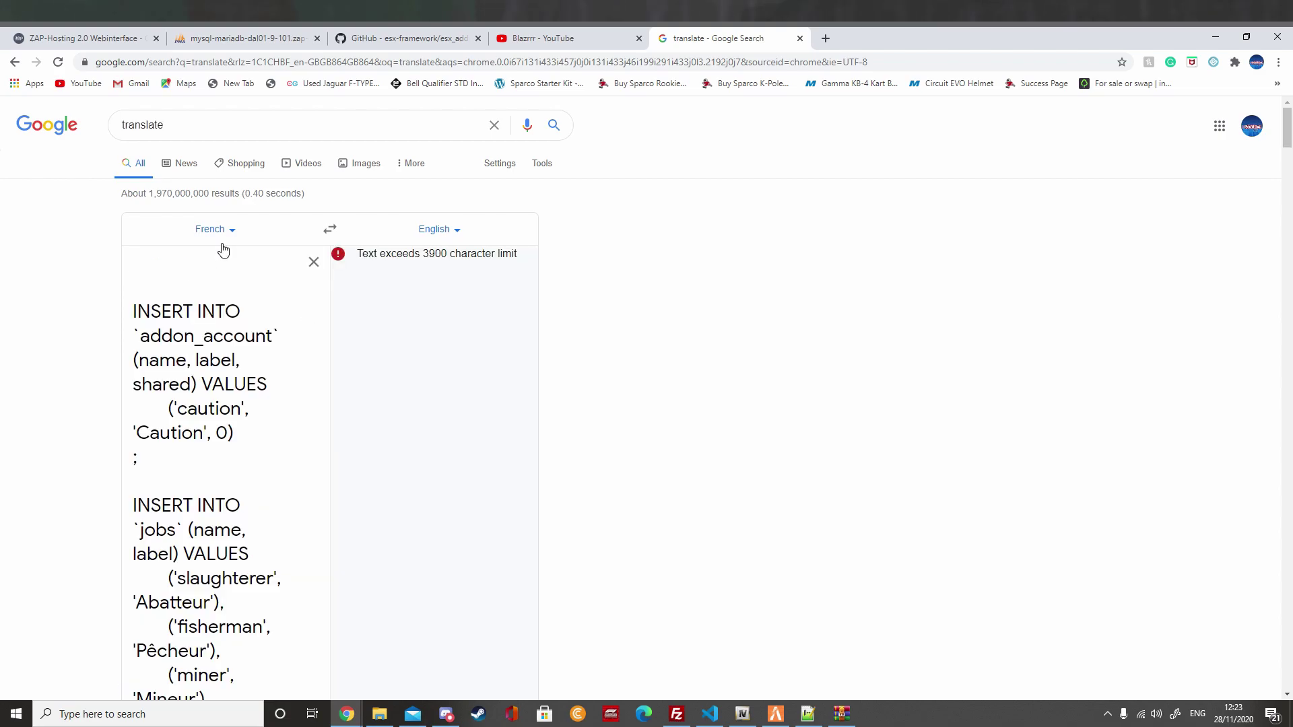
pyautogui.scroll(-5, 433, 299)
pyautogui.scroll(5, 433, 323)
pyautogui.moveTo(376, 253); pyautogui.dragTo(517, 254)
pyautogui.click(528, 292)
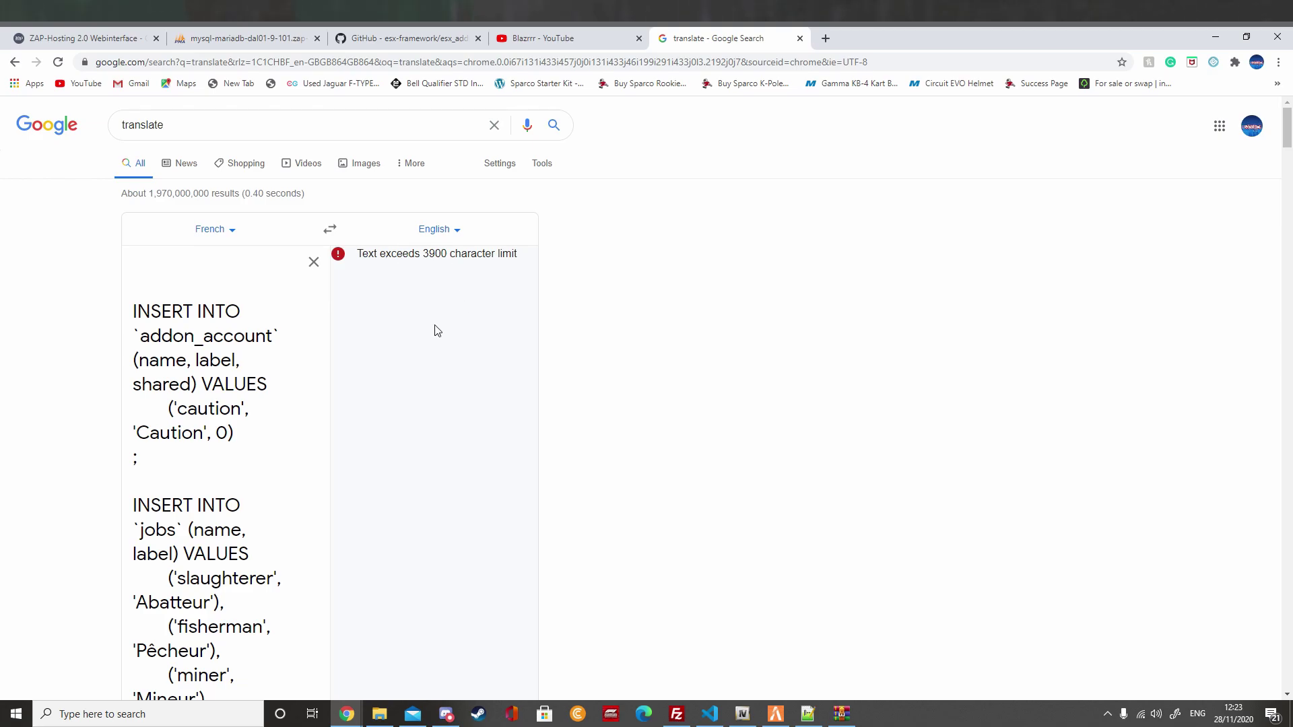
pyautogui.scroll(-3, 133, 407)
pyautogui.scroll(-3, 133, 407)
pyautogui.scroll(-3, 200, 373)
pyautogui.scroll(-3, 200, 374)
pyautogui.scroll(-3, 200, 374)
pyautogui.scroll(-3, 200, 374)
pyautogui.scroll(-3, 414, 439)
pyautogui.scroll(-5, 463, 446)
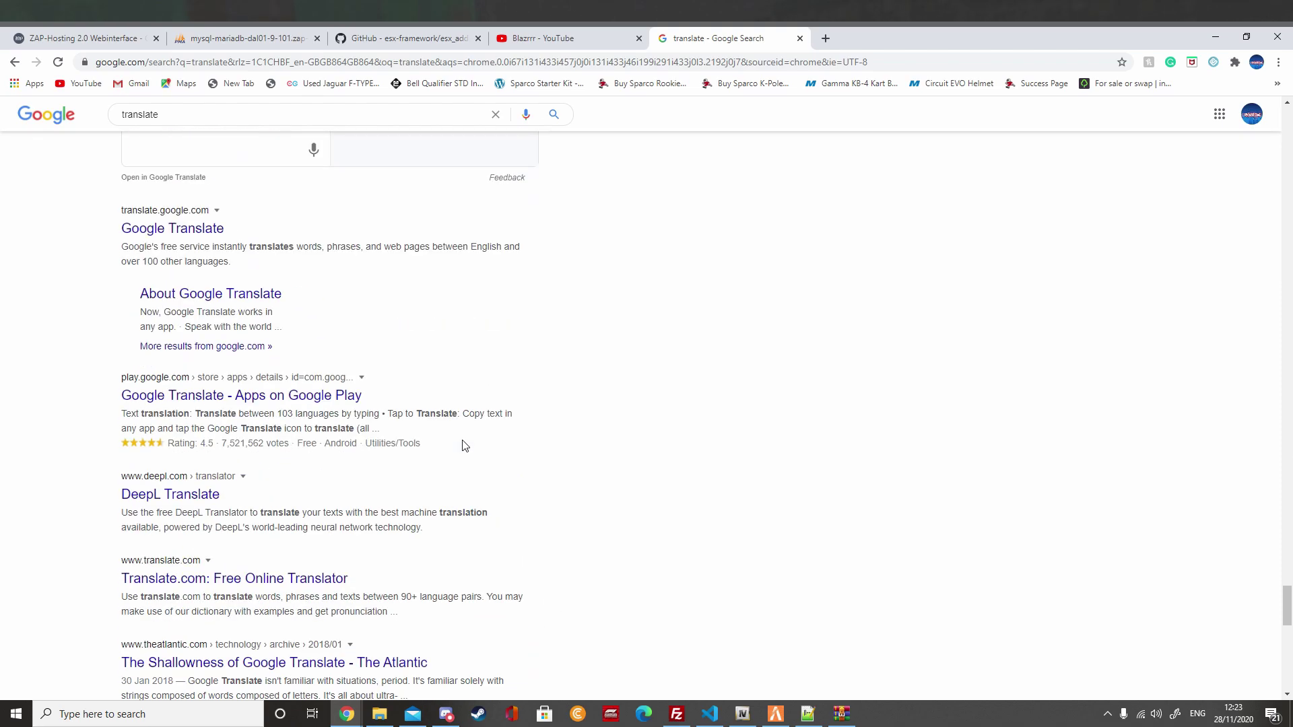
pyautogui.scroll(3, 424, 456)
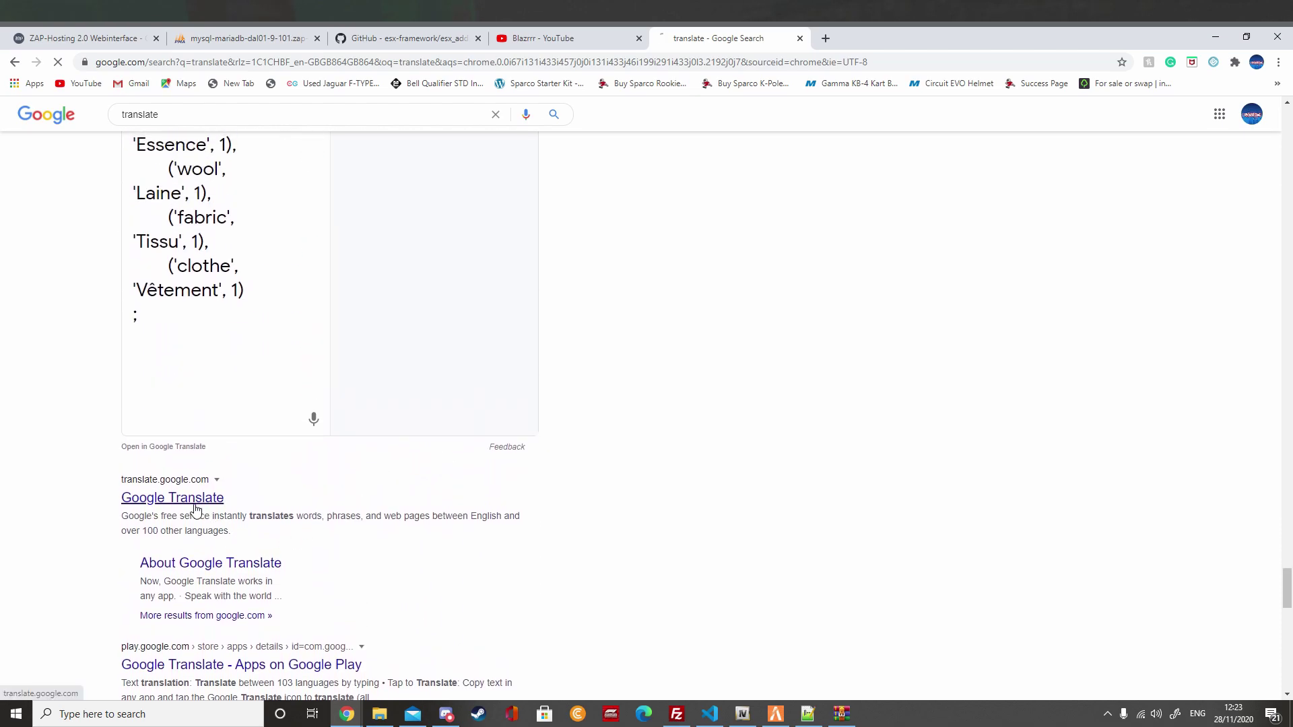
# Step: Paste the SQL into the full Google Translate site with French as the source language
pyautogui.click(172, 497)
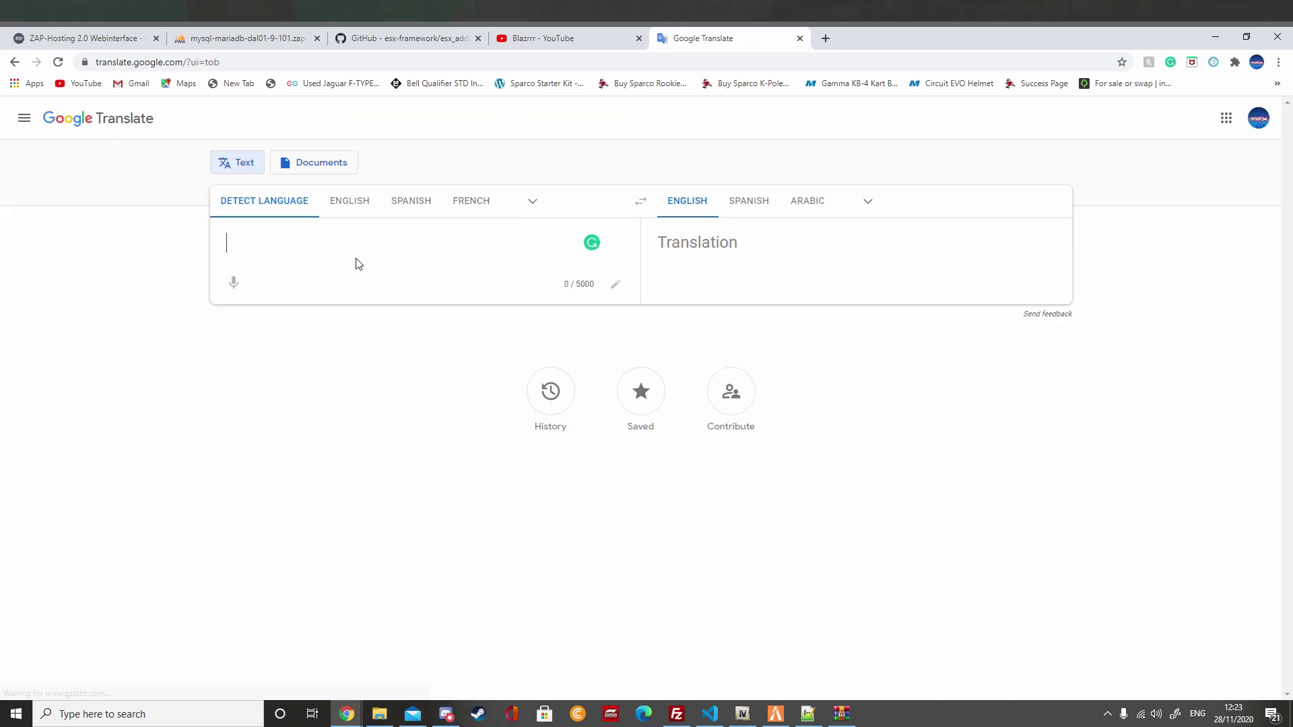
pyautogui.hotkey('ctrl', 'v')
pyautogui.tripleClick(666, 247)
pyautogui.scroll(-6, 854, 510)
pyautogui.scroll(-4, 854, 510)
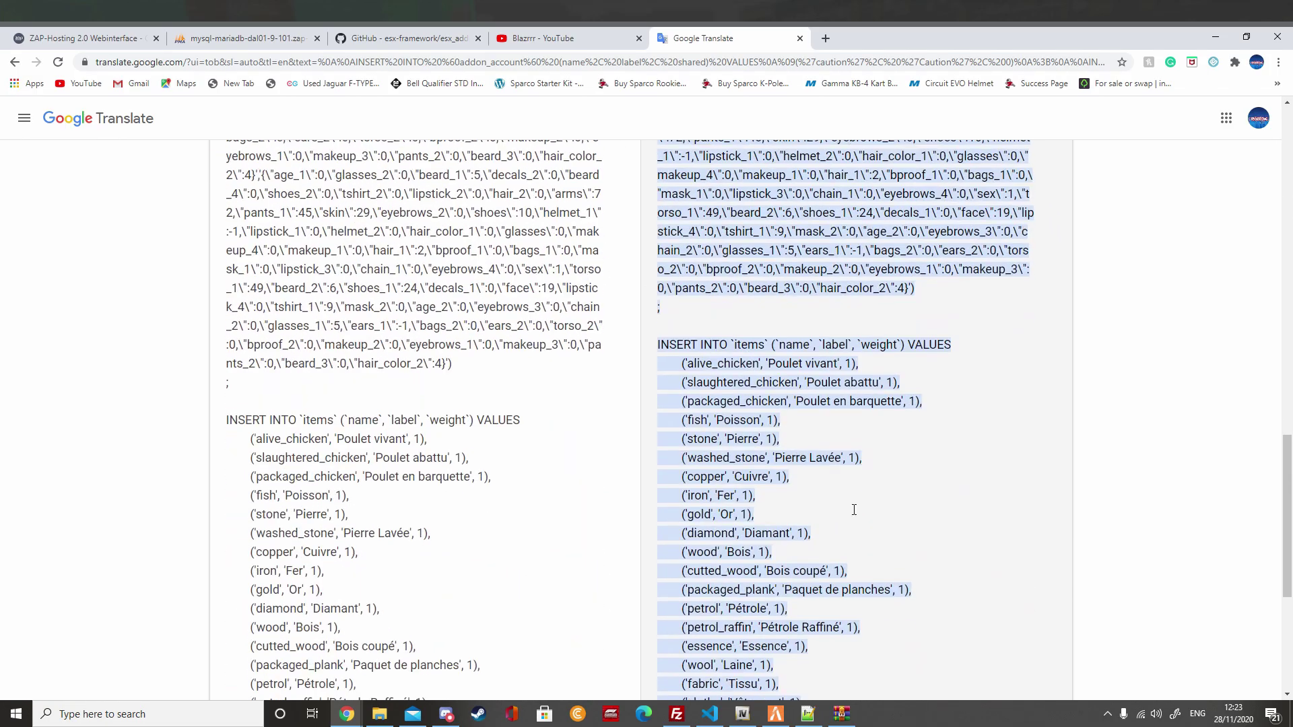
pyautogui.scroll(-5, 846, 503)
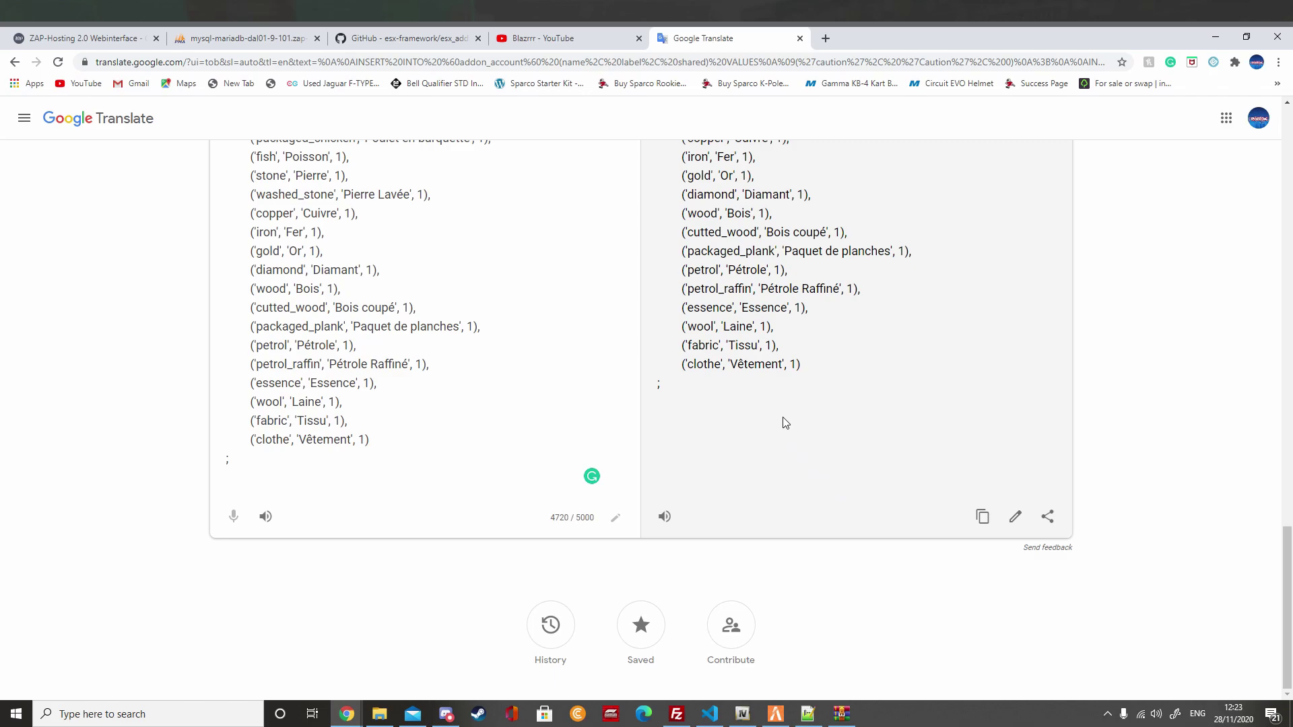
pyautogui.scroll(3, 784, 406)
pyautogui.scroll(5, 783, 406)
pyautogui.scroll(5, 782, 406)
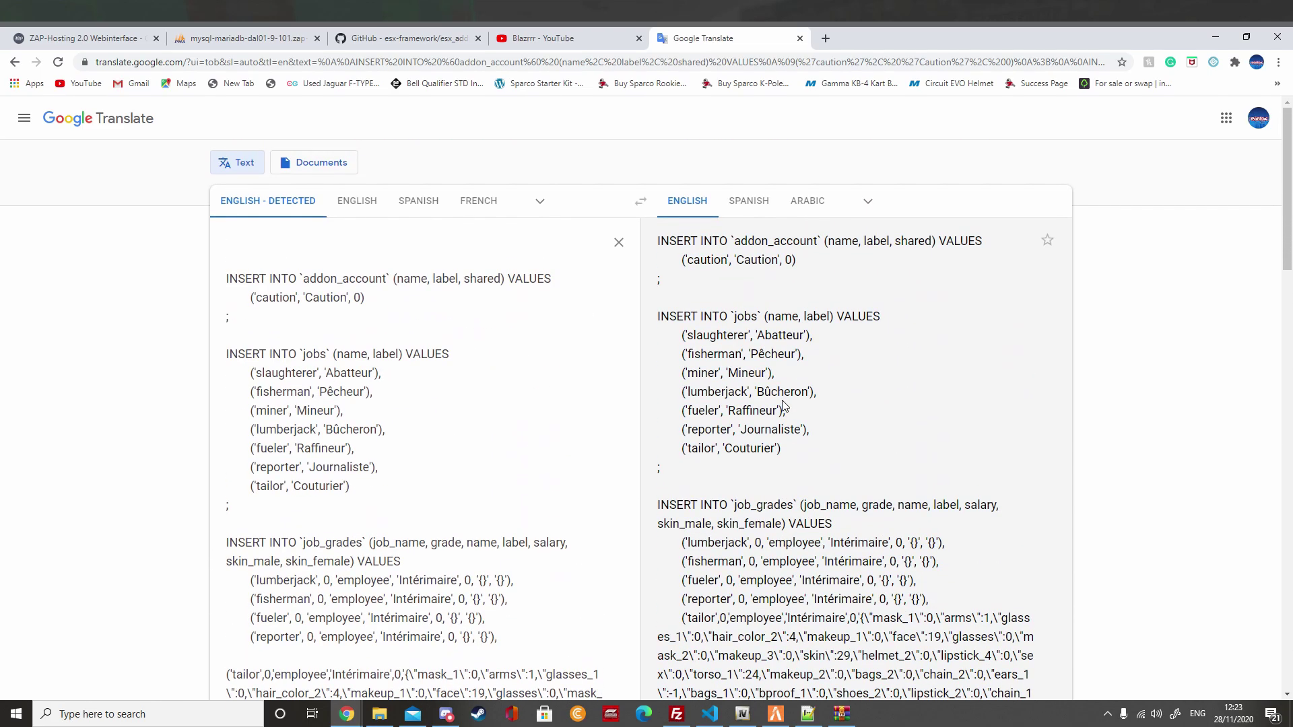
pyautogui.click(477, 201)
pyautogui.scroll(3, 797, 591)
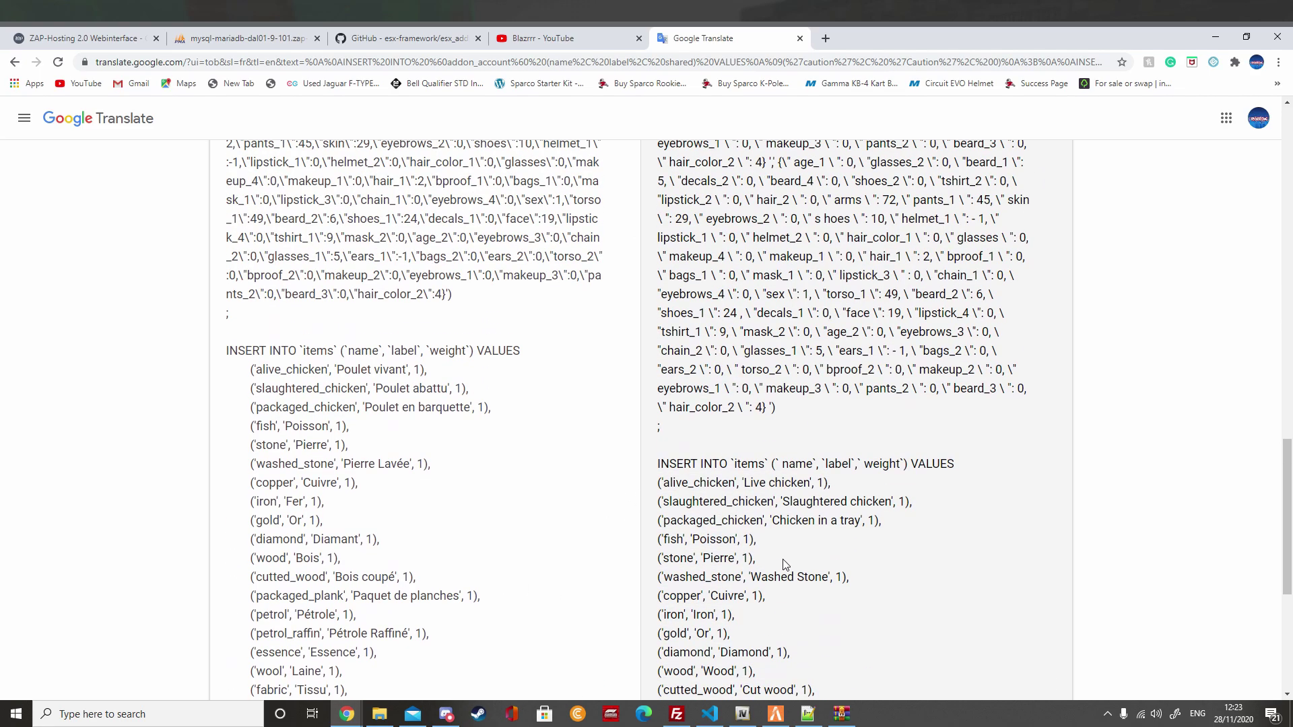
pyautogui.tripleClick(784, 567)
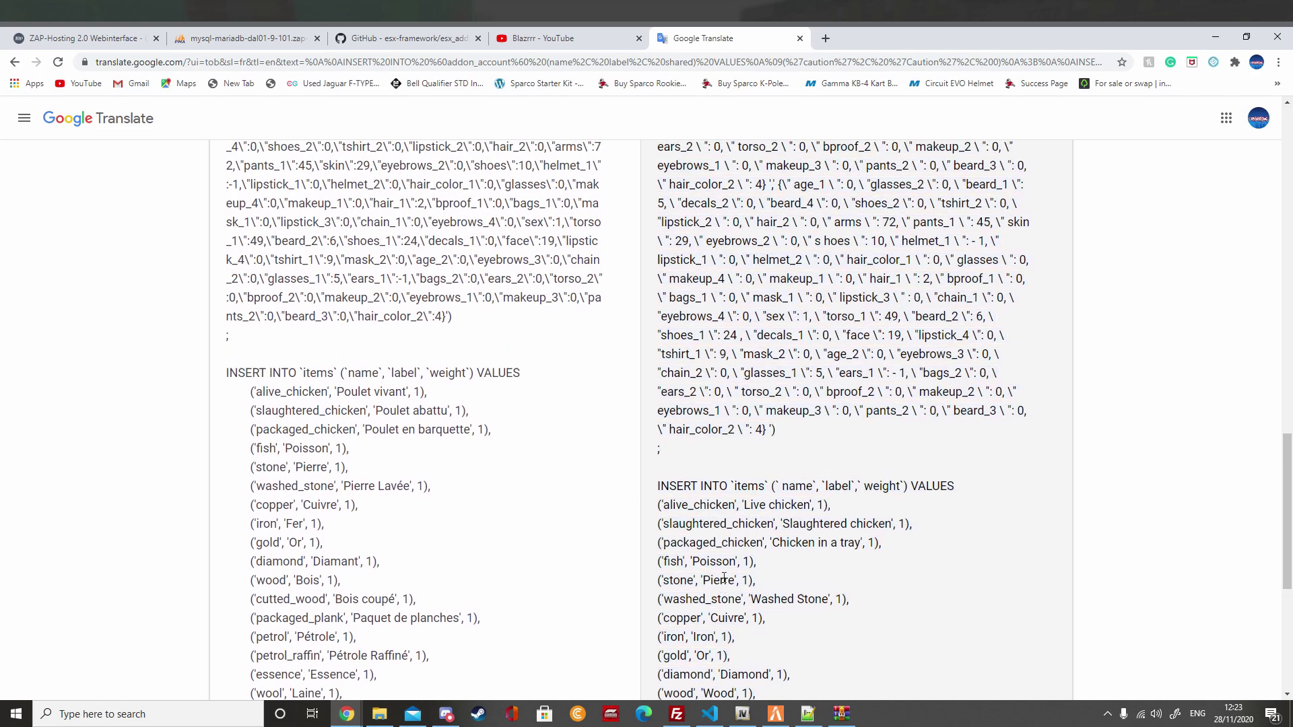
pyautogui.scroll(5, 692, 539)
# Step: Check the esx_jobs.sql editor, then return to the English translation
pyautogui.click(691, 539)
pyautogui.scroll(10, 633, 303)
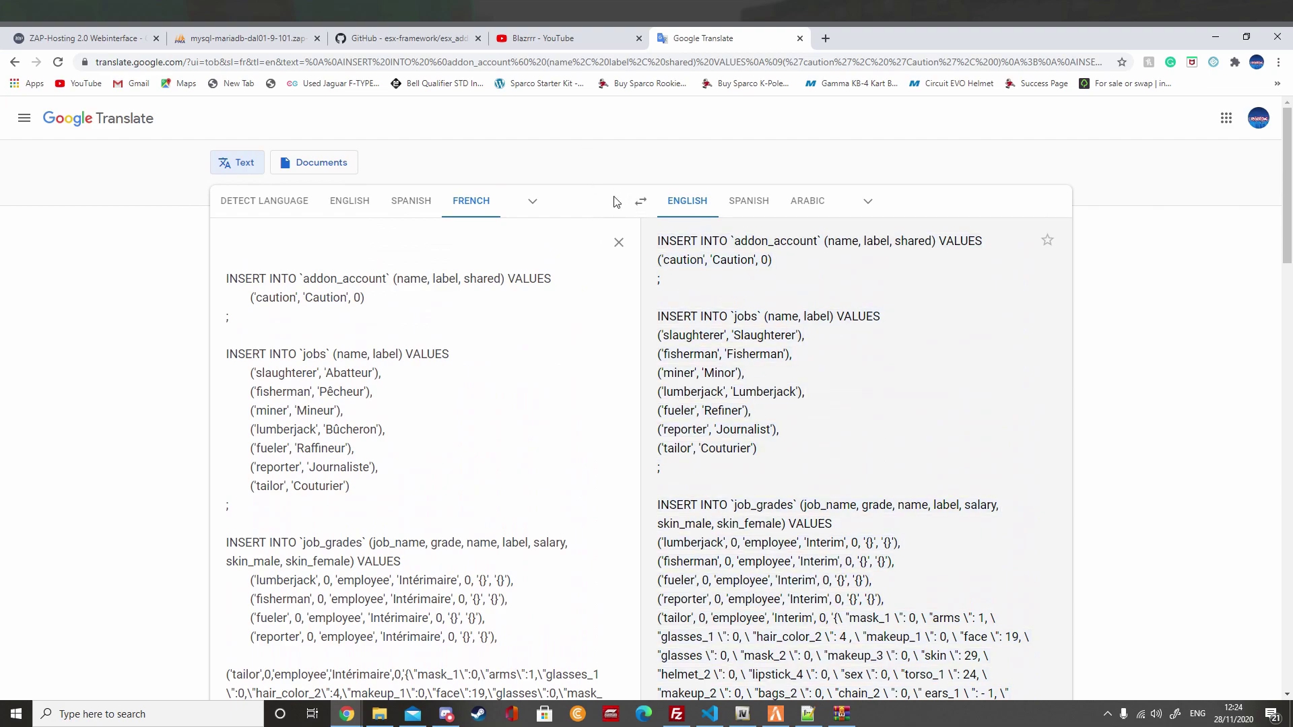
pyautogui.click(808, 714)
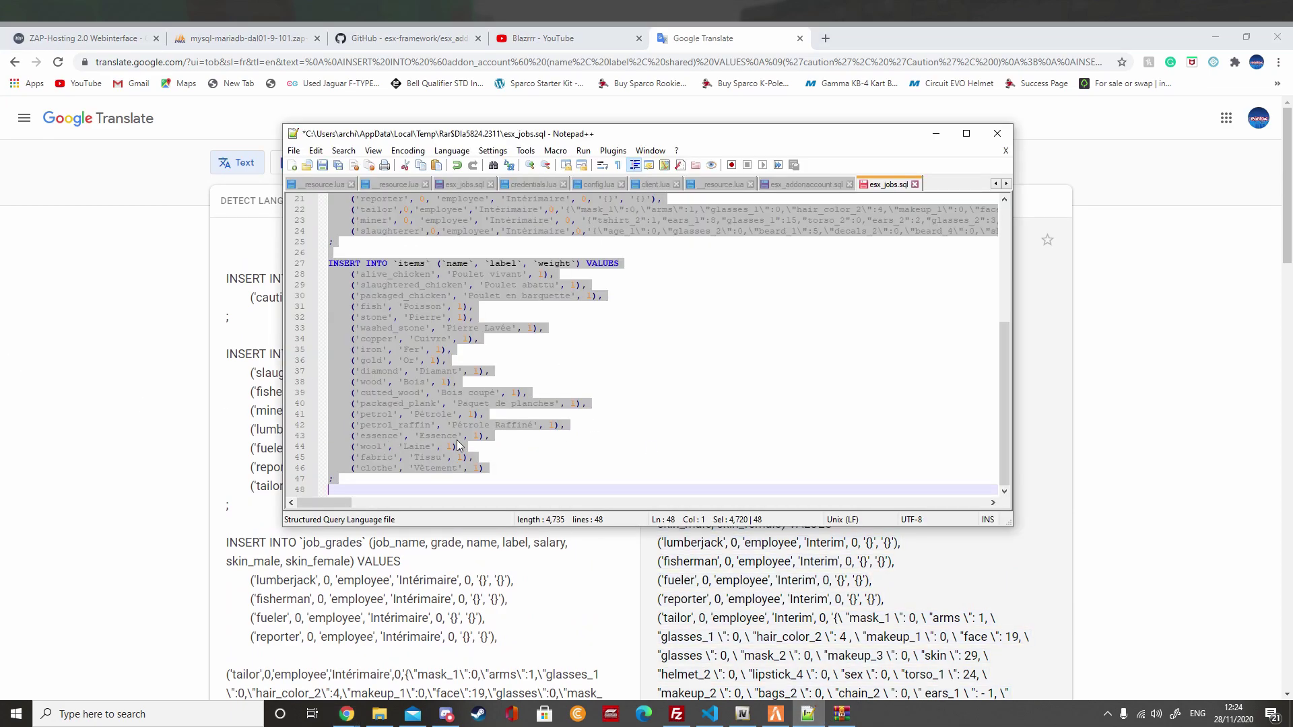
pyautogui.click(687, 465)
pyautogui.hotkey('alt', 'Tab')
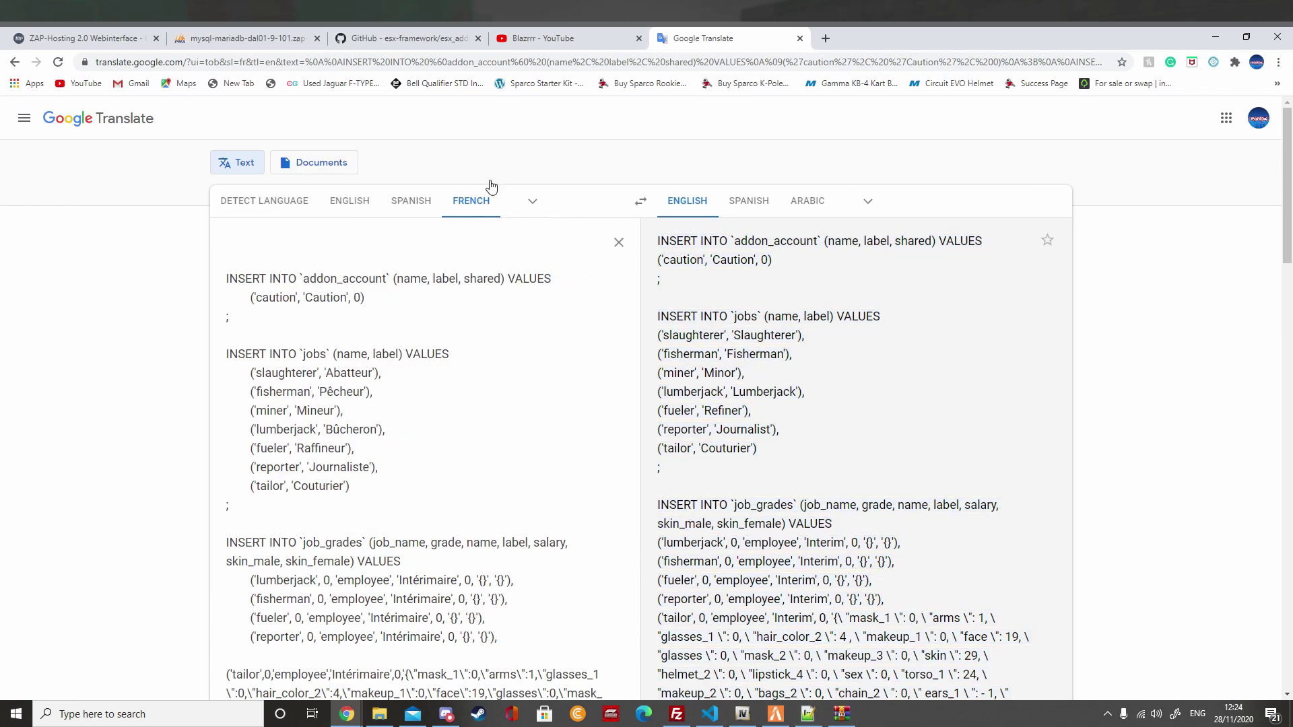
# Step: Paste the job INSERT statements into phpMyAdmin's SQL box, then discard them for the Structure overview
pyautogui.click(252, 39)
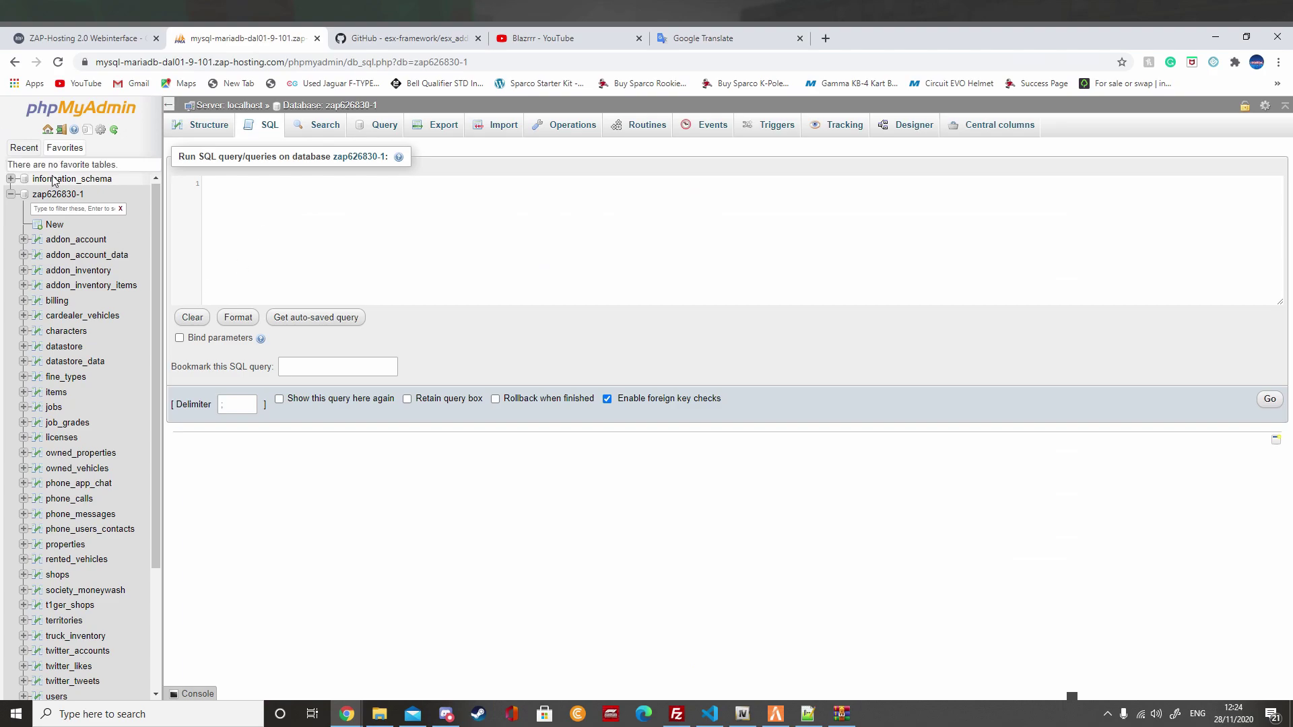
pyautogui.click(55, 226)
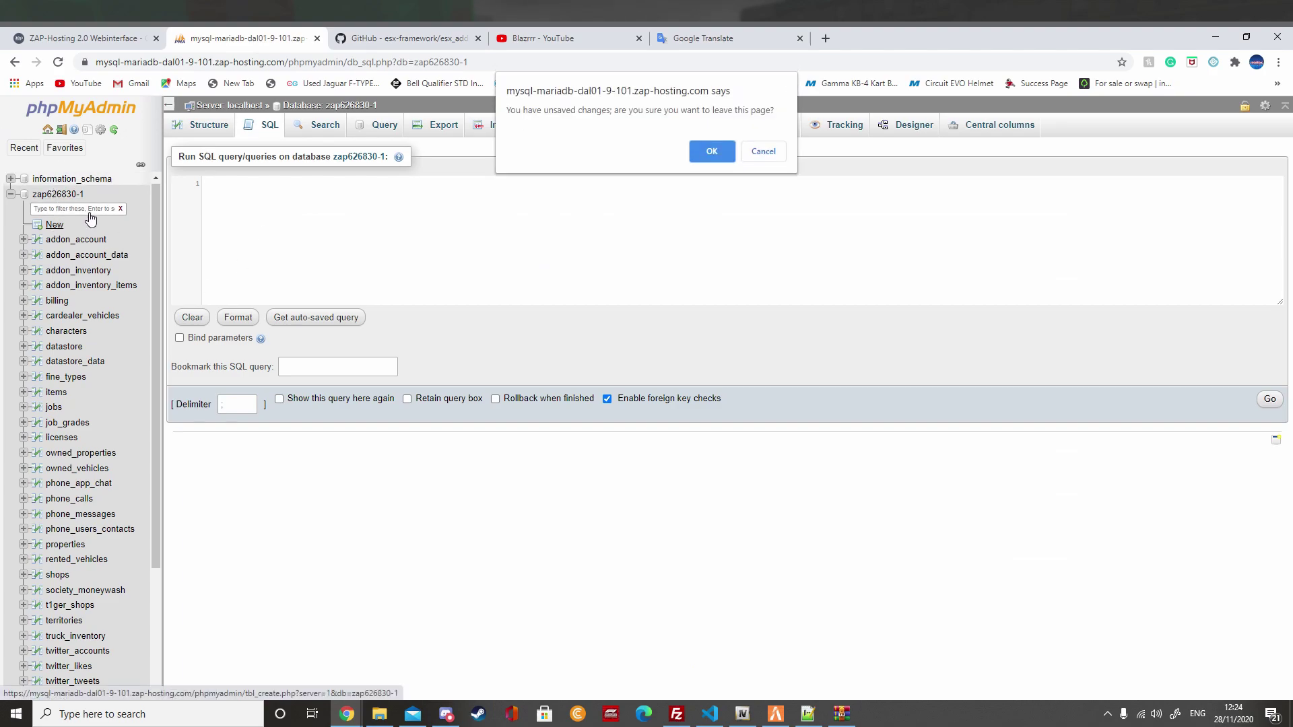
pyautogui.click(715, 157)
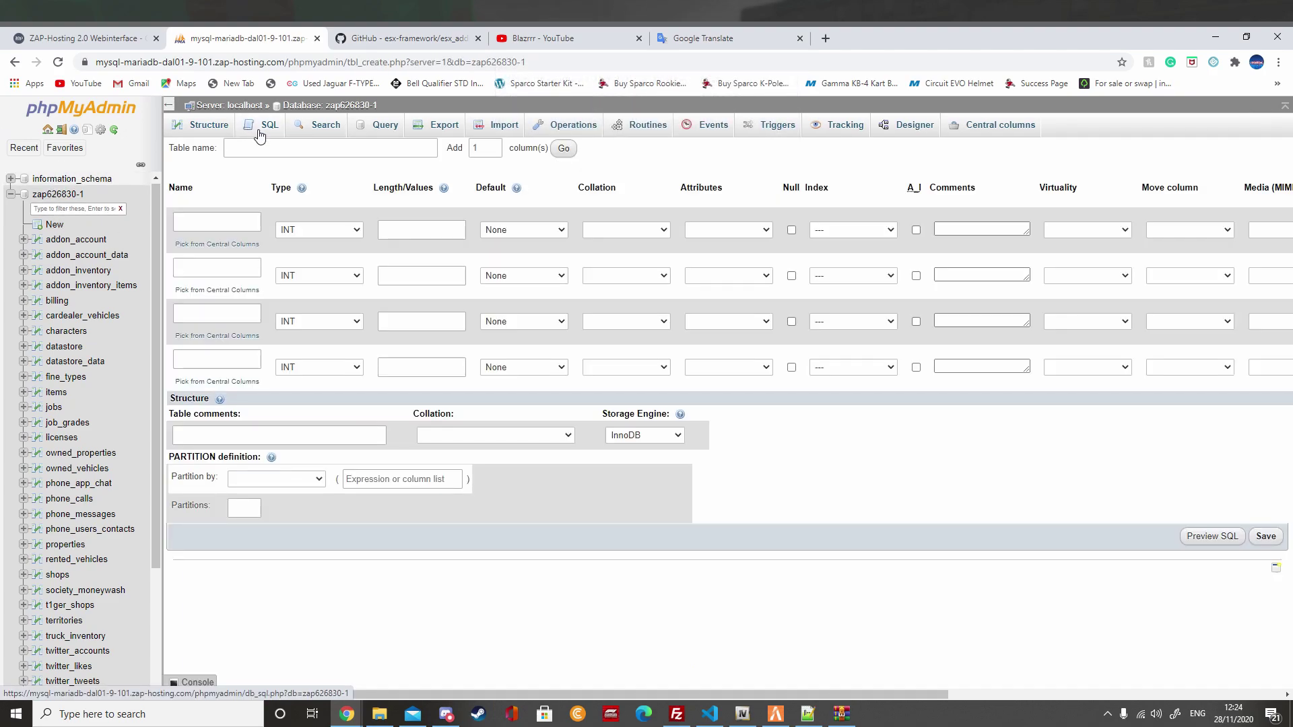
pyautogui.click(260, 127)
pyautogui.hotkey('ctrl', 'v')
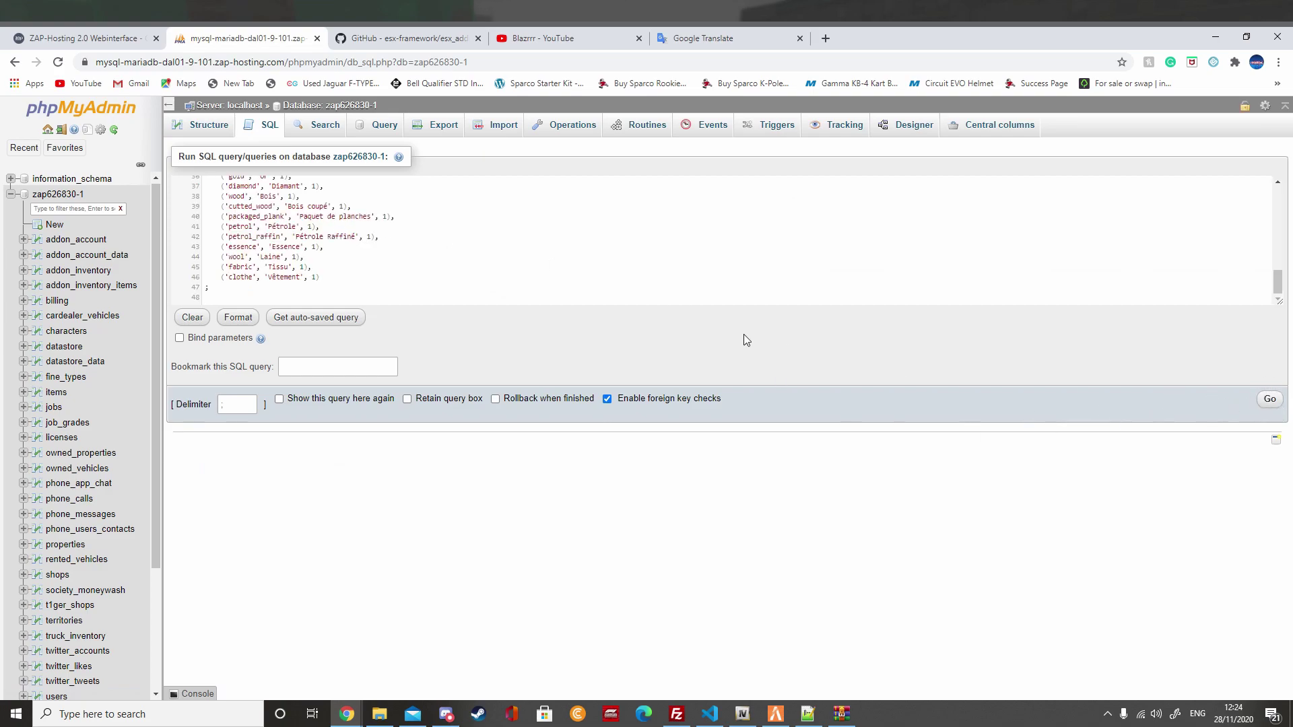
pyautogui.scroll(2, 425, 262)
pyautogui.scroll(3, 413, 244)
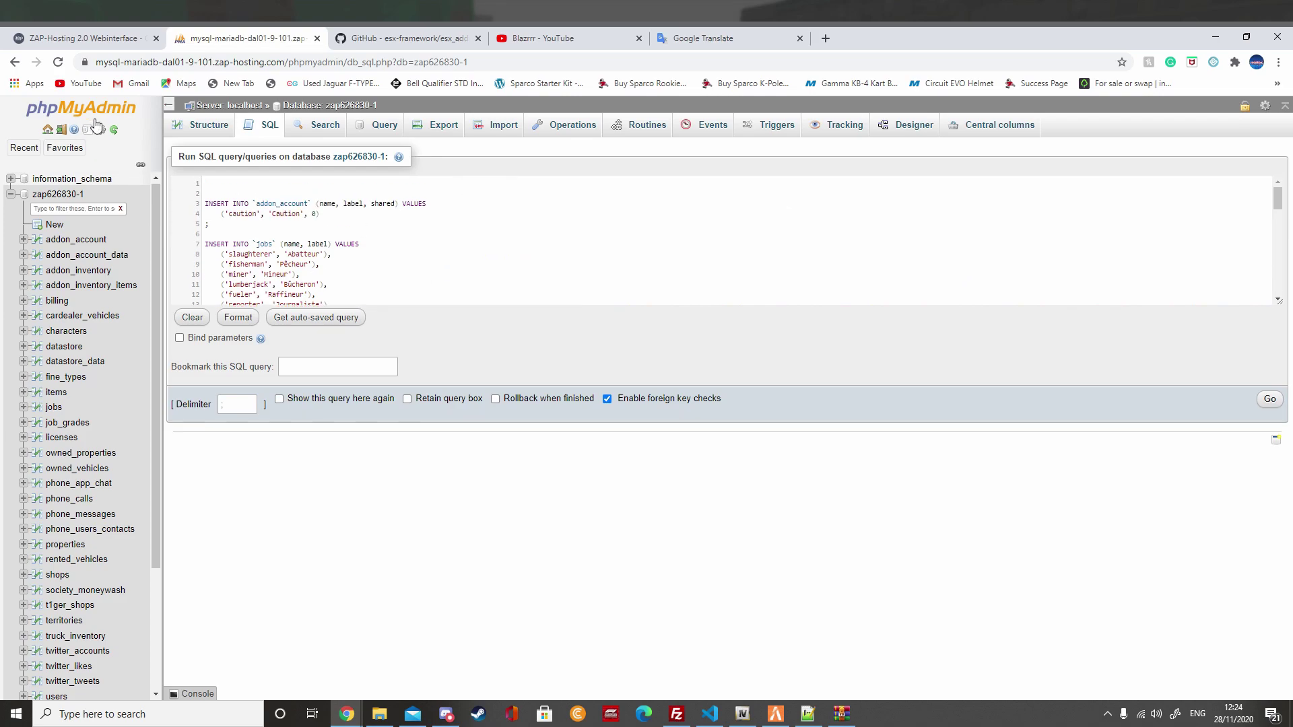
pyautogui.click(204, 126)
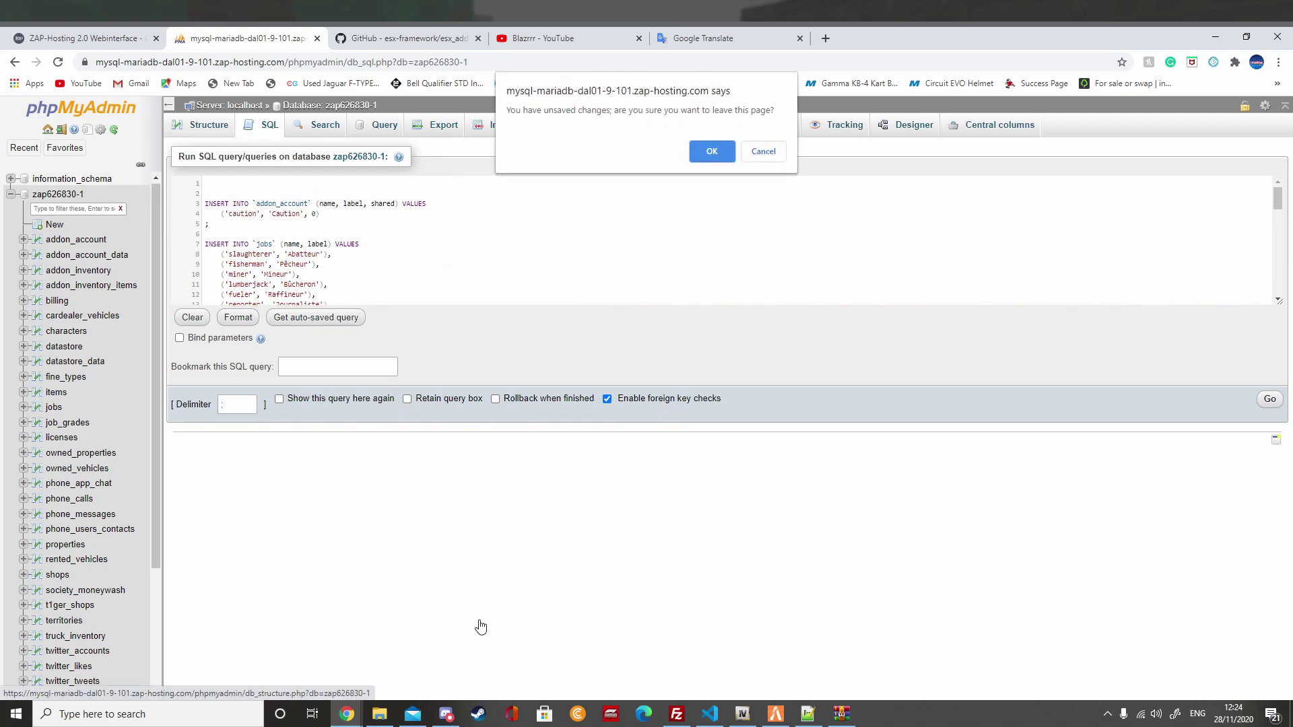
pyautogui.click(712, 151)
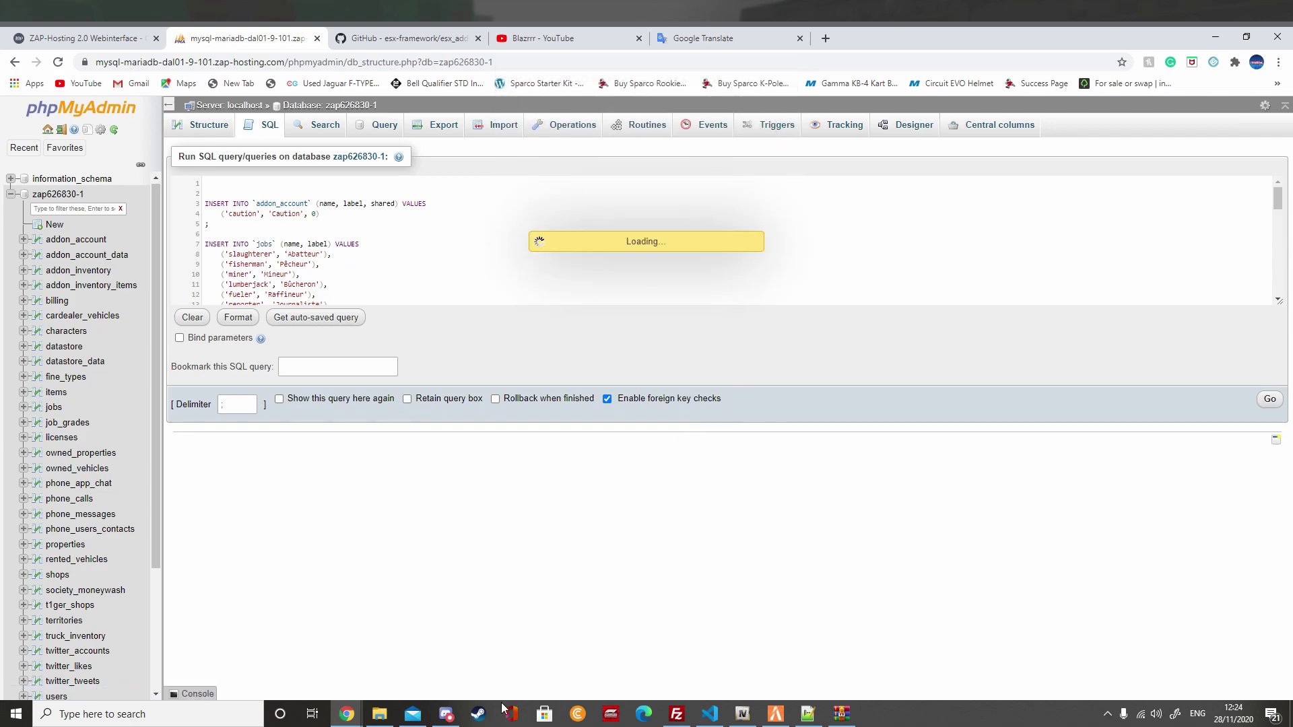
# Step: Drag the local esx_jobs folder onto FileZilla's remote [esx] resources list, then cancel the drop
pyautogui.click(676, 715)
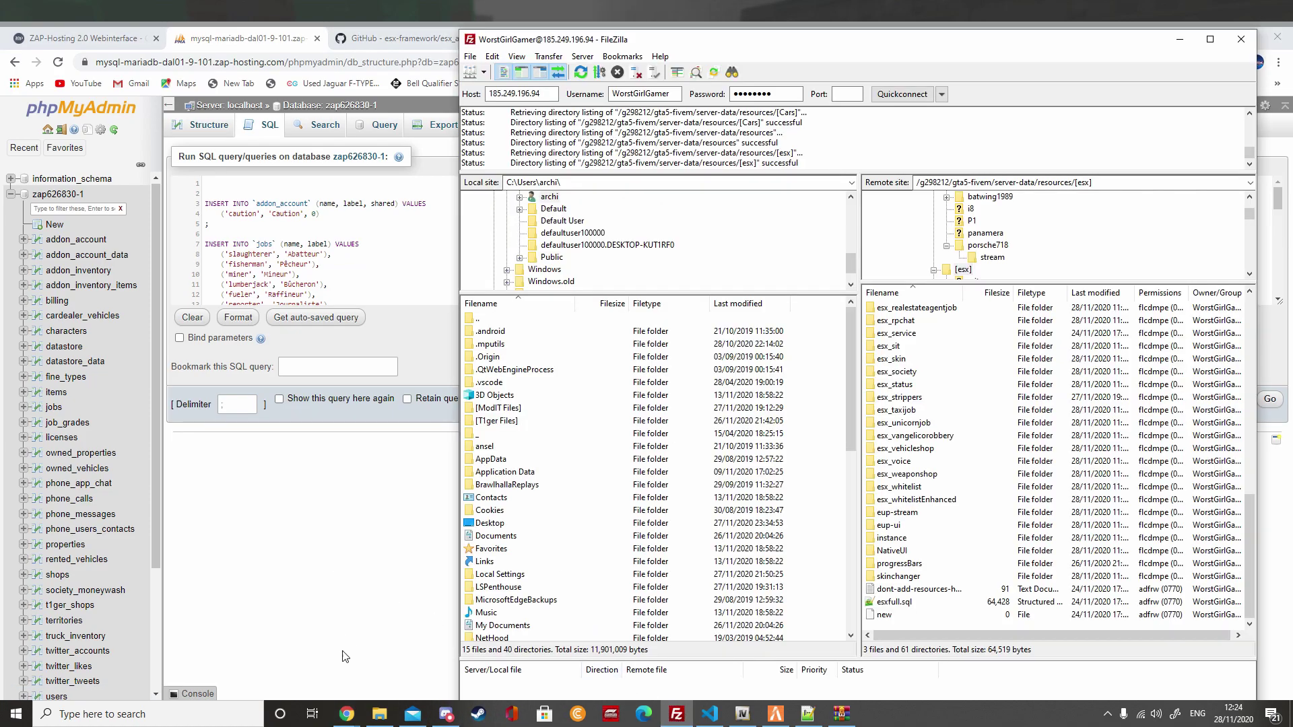
pyautogui.click(380, 714)
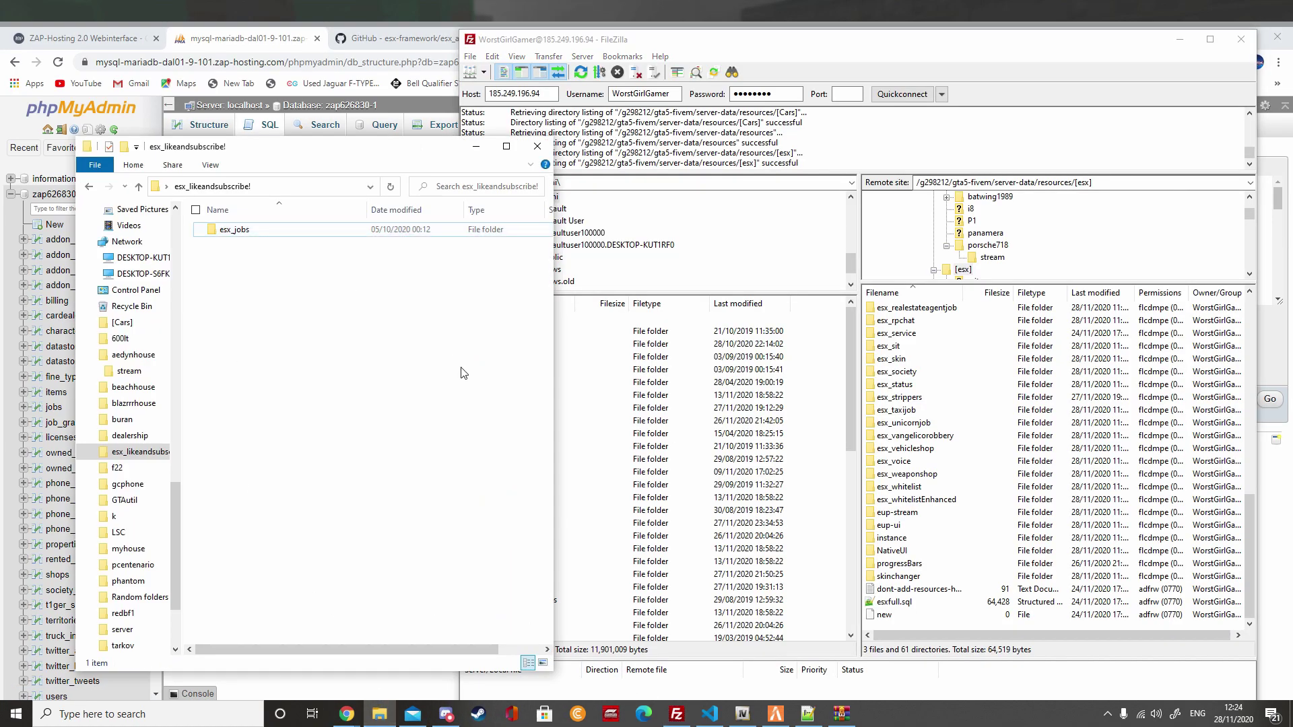
pyautogui.scroll(5, 881, 524)
pyautogui.scroll(5, 909, 475)
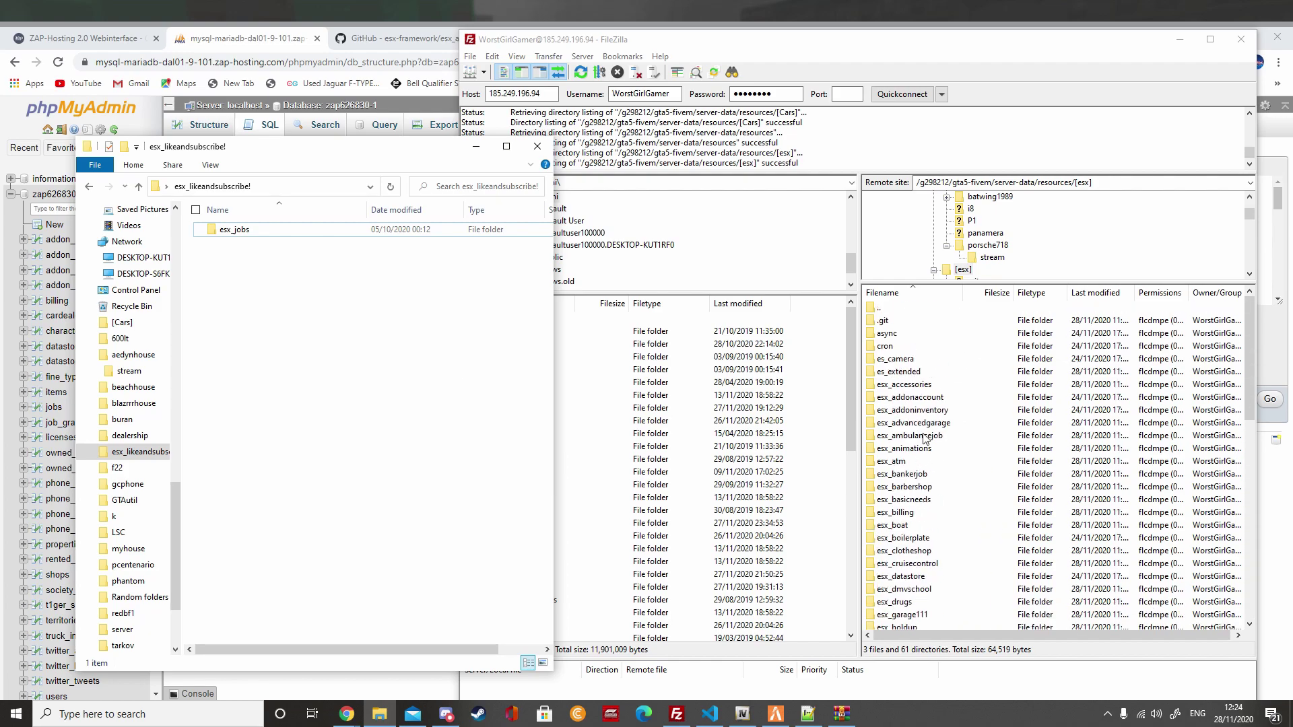
pyautogui.scroll(-8, 926, 446)
pyautogui.scroll(-2, 926, 446)
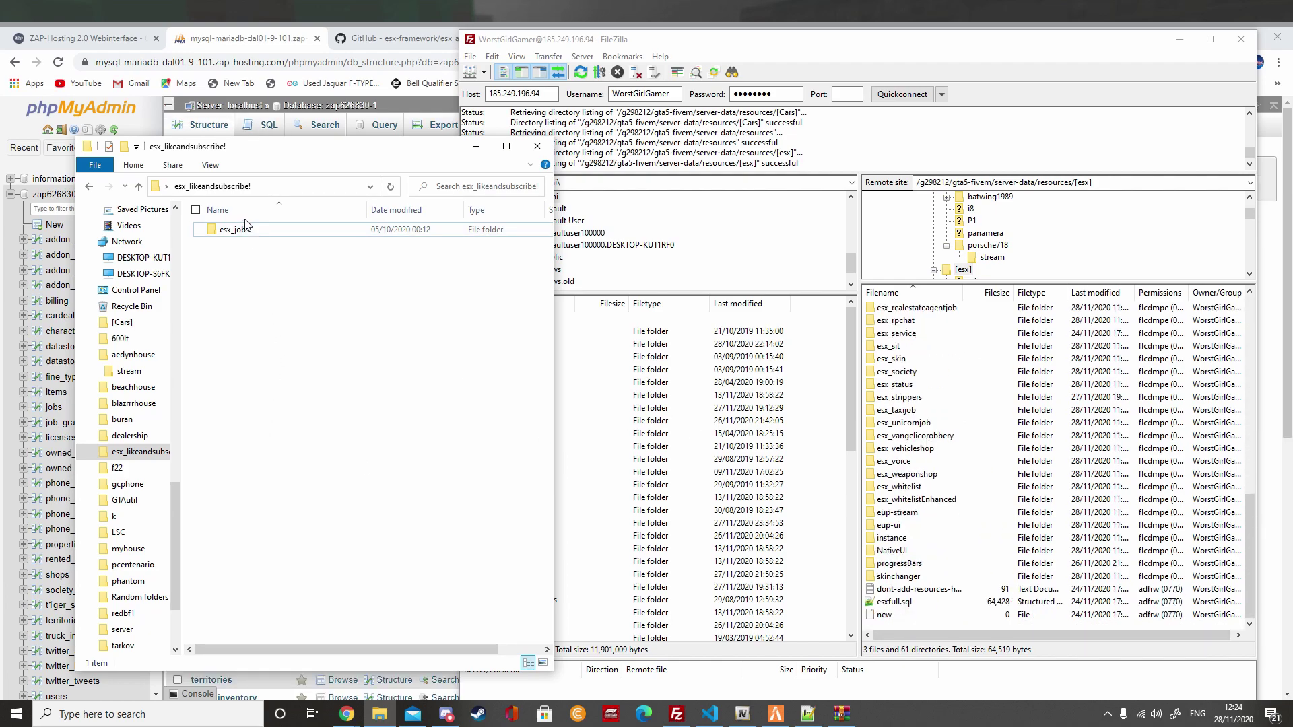
pyautogui.moveTo(252, 233); pyautogui.dragTo(172, 344)
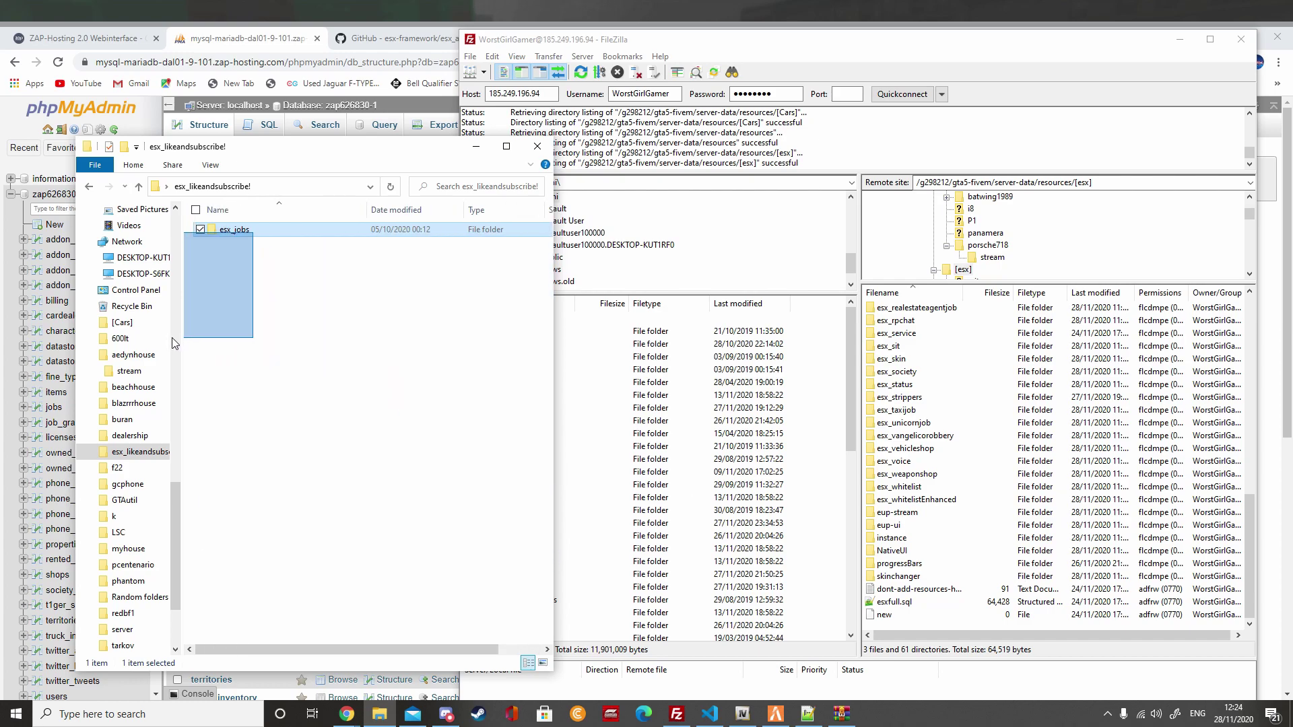
pyautogui.moveTo(243, 231)
pyautogui.mouseDown()
pyautogui.moveTo(949, 670)
pyautogui.moveTo(897, 631)
pyautogui.mouseUp()
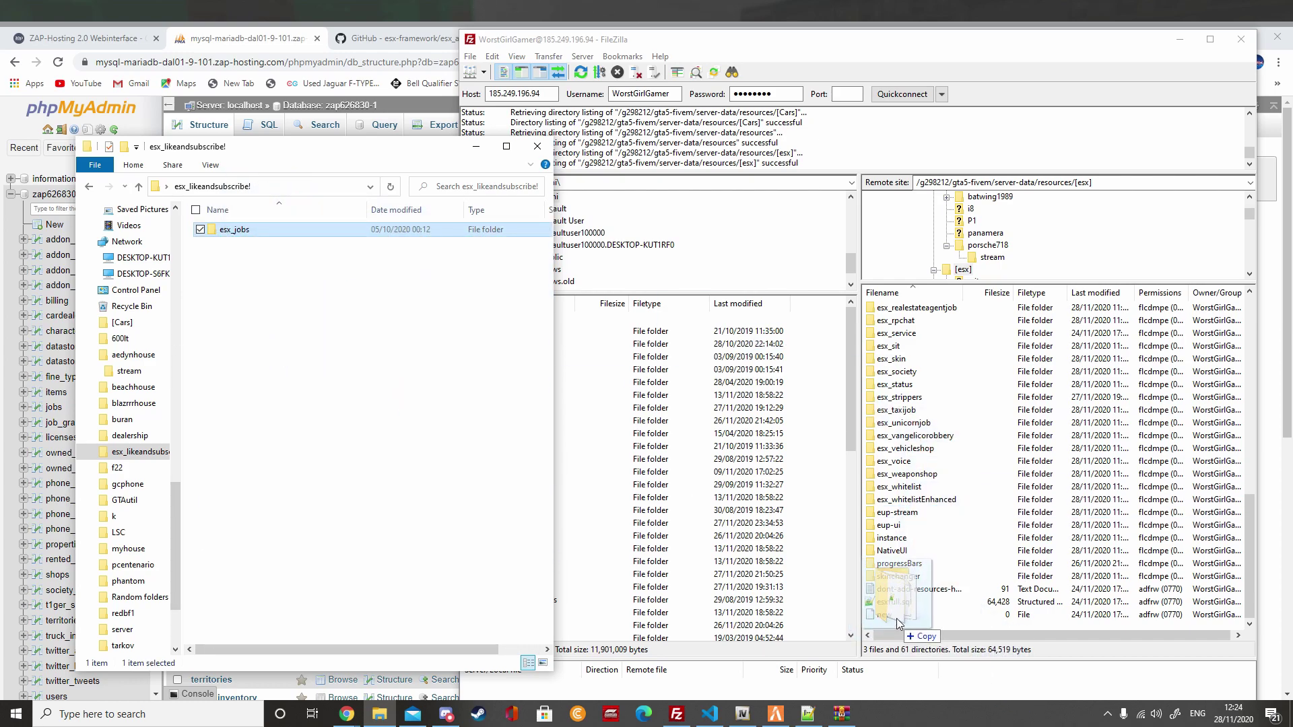
pyautogui.moveTo(897, 630)
pyautogui.mouseDown()
pyautogui.moveTo(936, 558)
pyautogui.moveTo(907, 629)
pyautogui.moveTo(336, 242)
pyautogui.mouseUp()
pyautogui.click(368, 303)
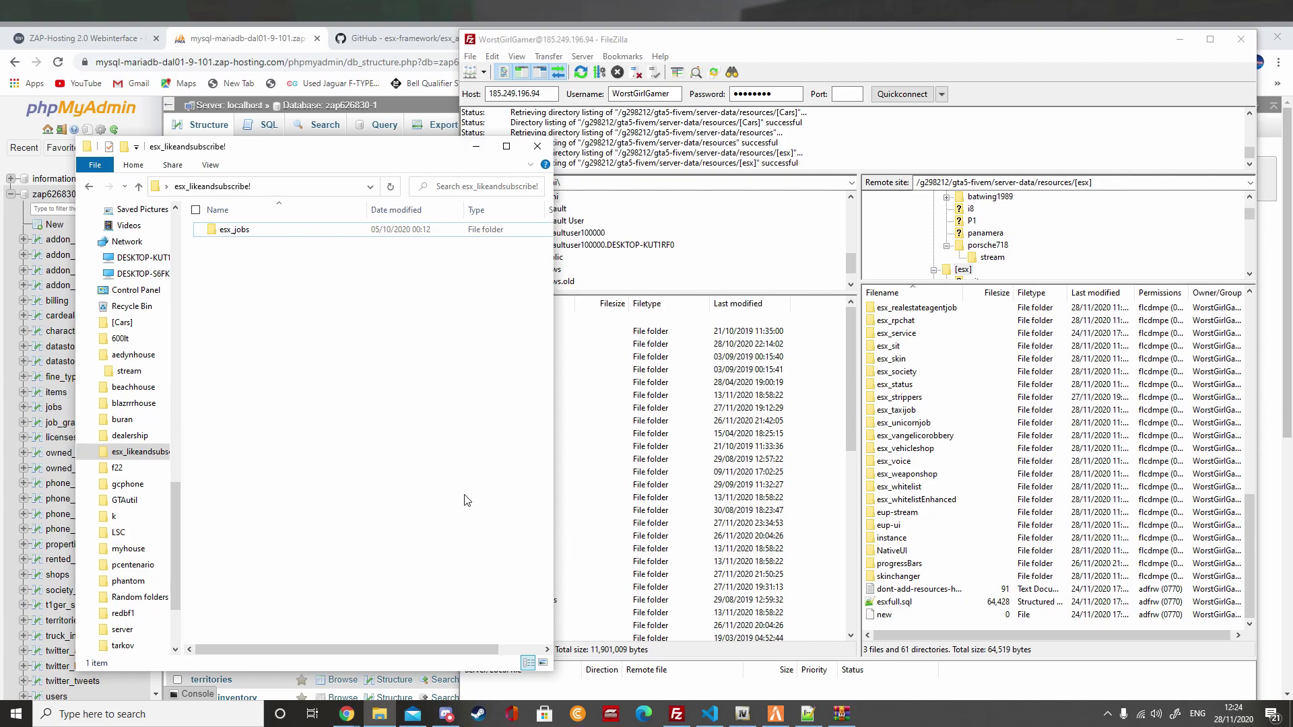
# Step: Add then delete a blank line after esx_optionalneeds in server.cfg, and close VS Code
pyautogui.click(476, 148)
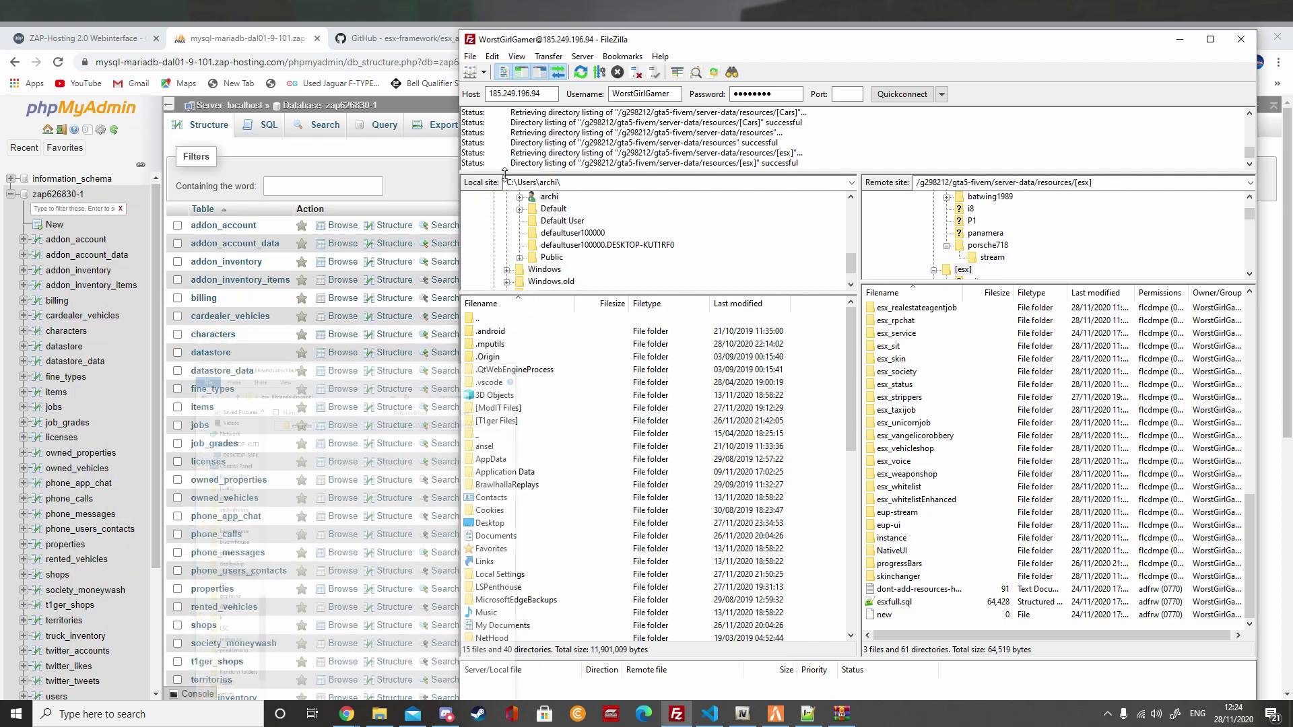
pyautogui.click(711, 714)
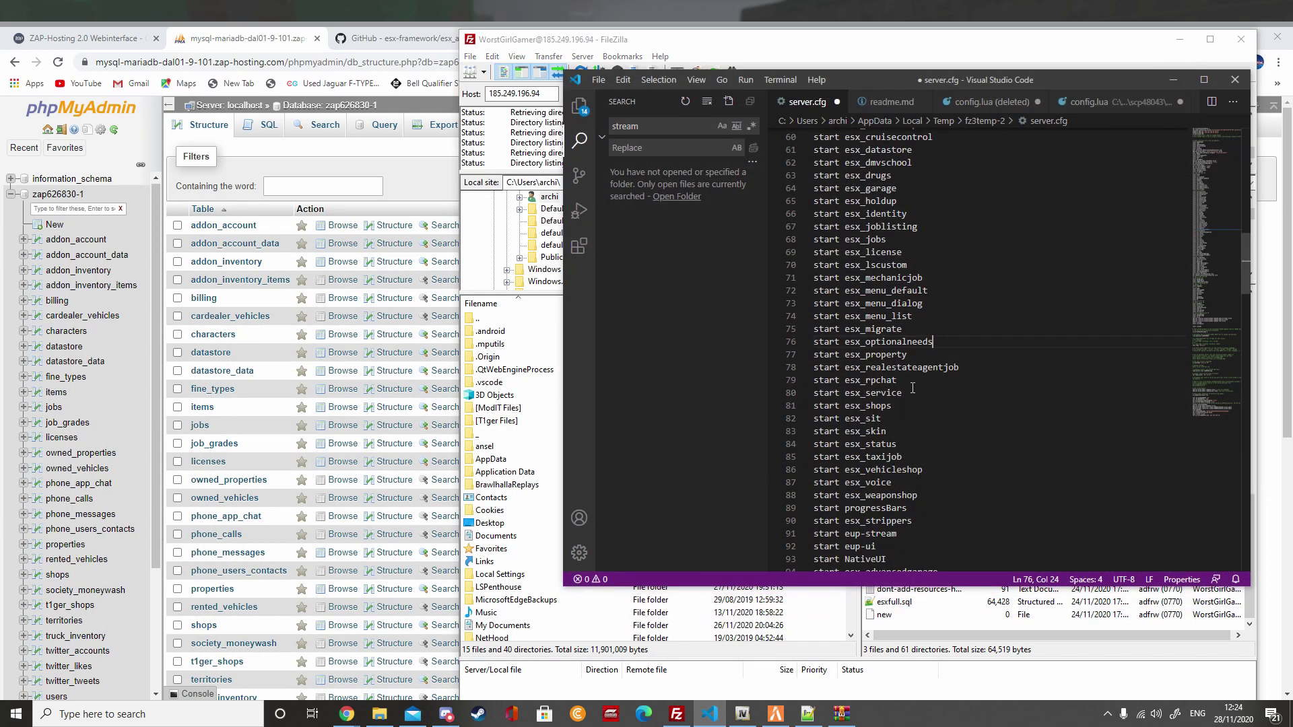
pyautogui.press('Return')
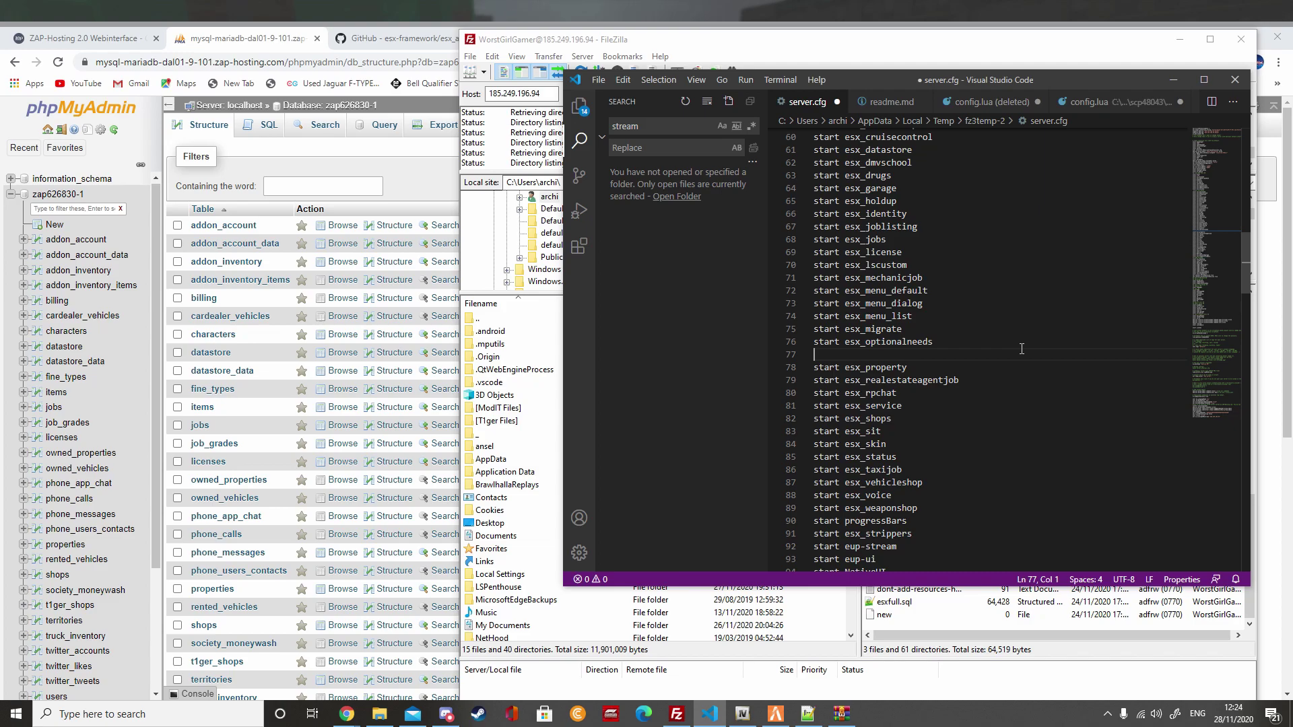
pyautogui.write('start esx_jobs')
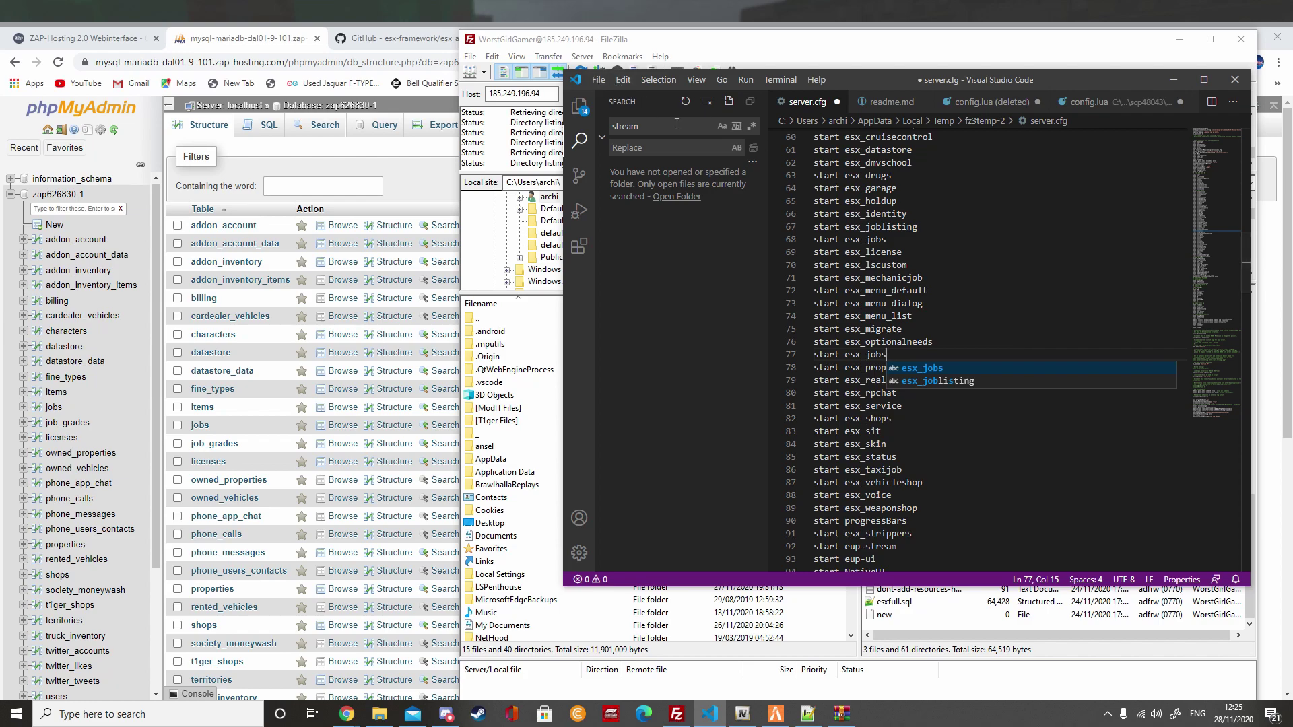
pyautogui.press('BackSpace')
pyautogui.press('BackSpace')
pyautogui.press('BackSpace')
pyautogui.press('BackSpace')
pyautogui.press('BackSpace')
pyautogui.press('BackSpace')
pyautogui.press('BackSpace')
pyautogui.press('BackSpace')
pyautogui.press('BackSpace')
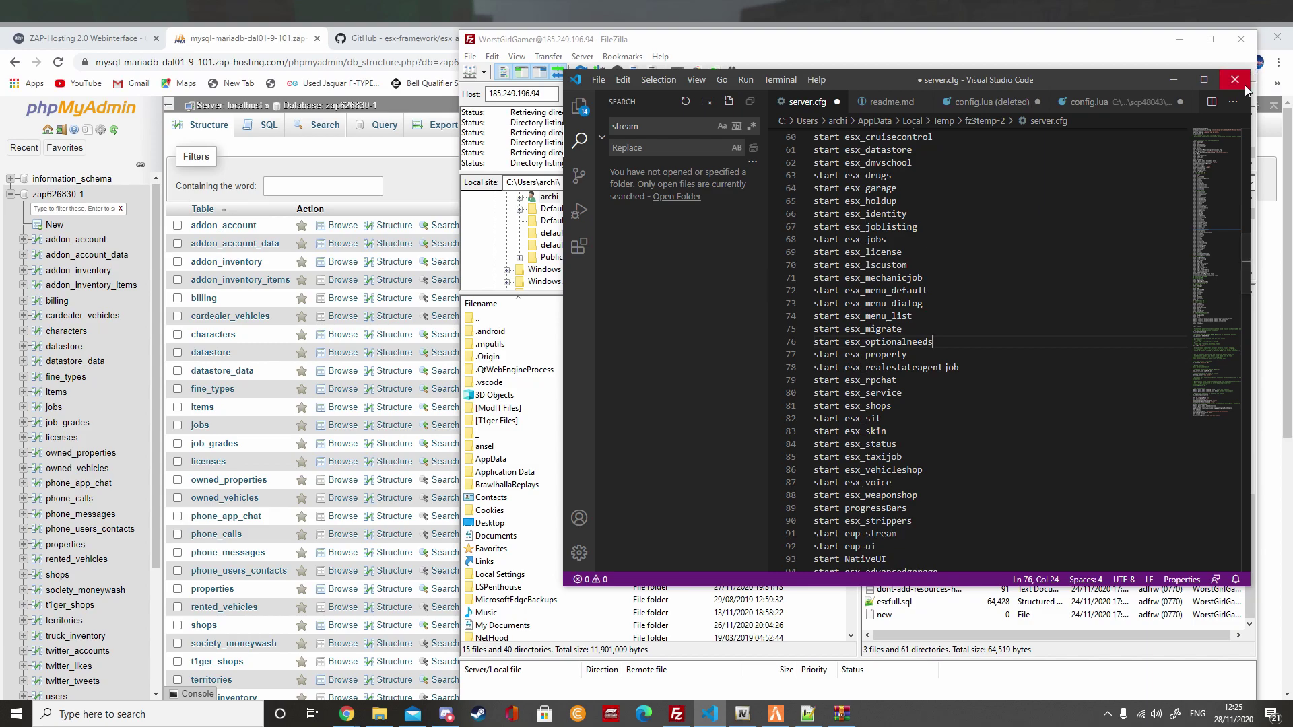
pyautogui.click(1234, 79)
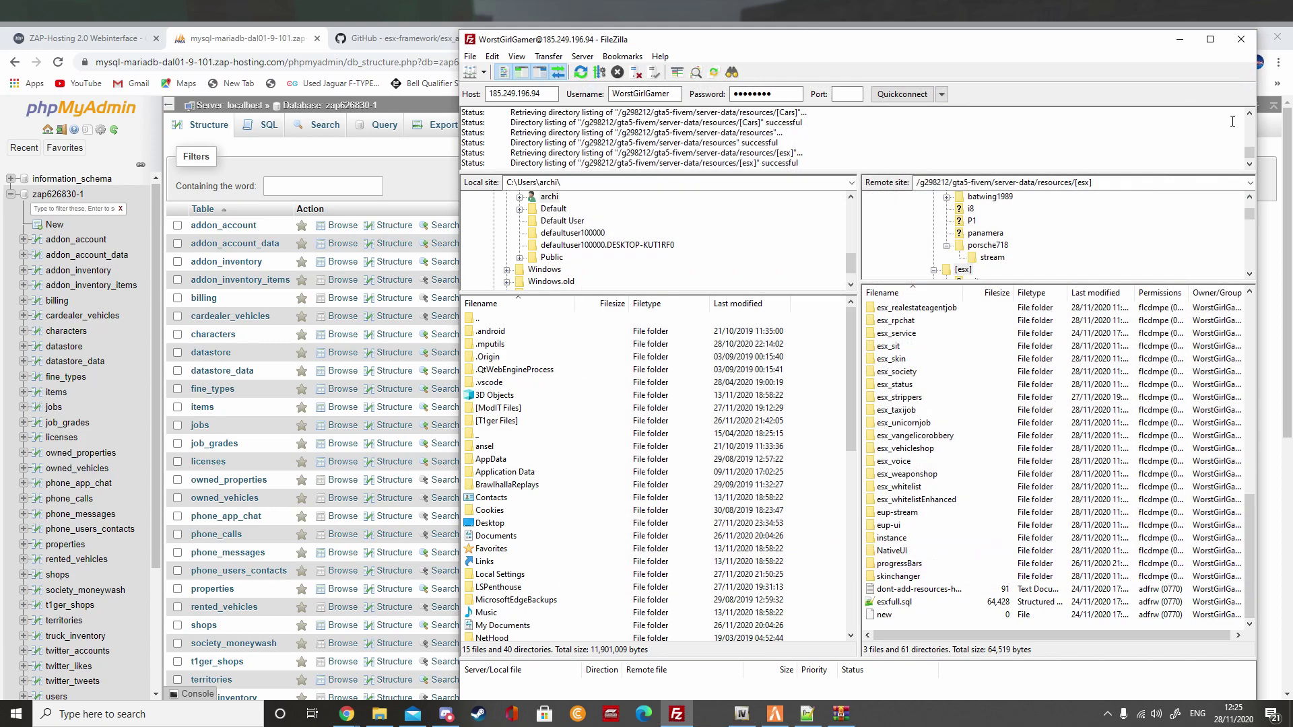
# Step: Walk through the No.3 glass doors onto the purple job center marker and use E
pyautogui.click(359, 165)
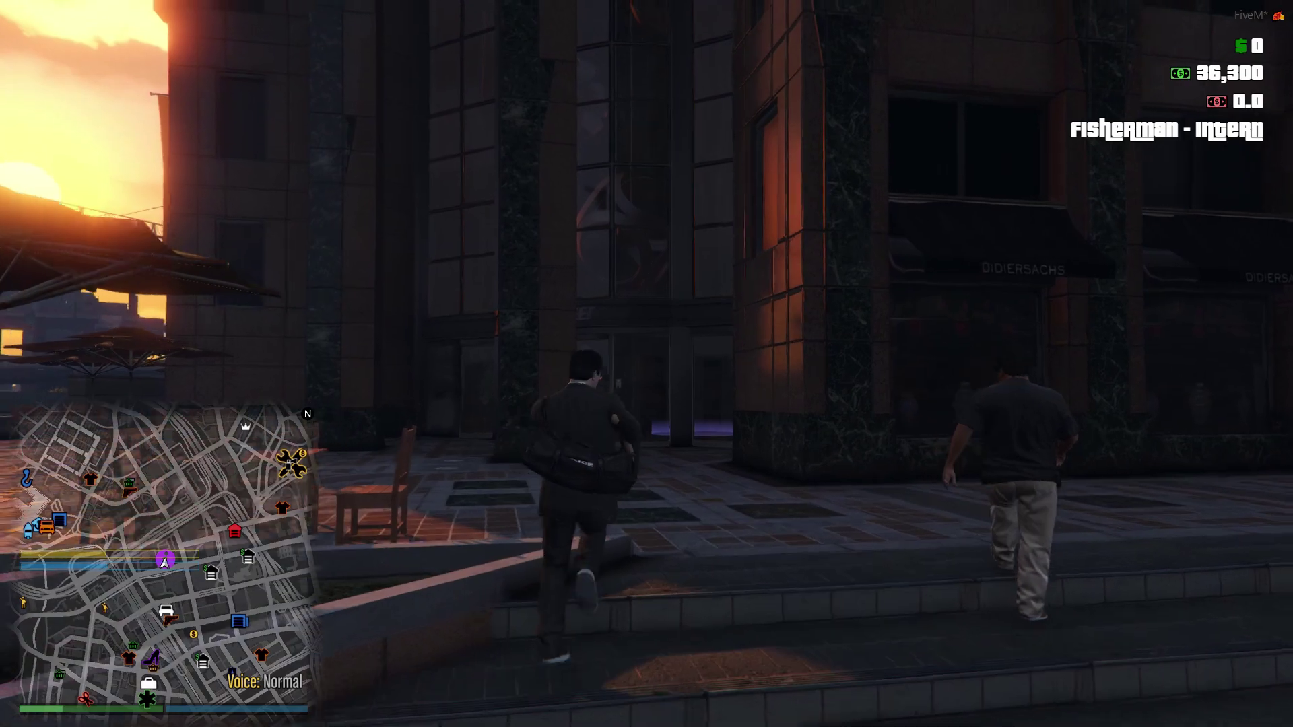
pyautogui.press('w')
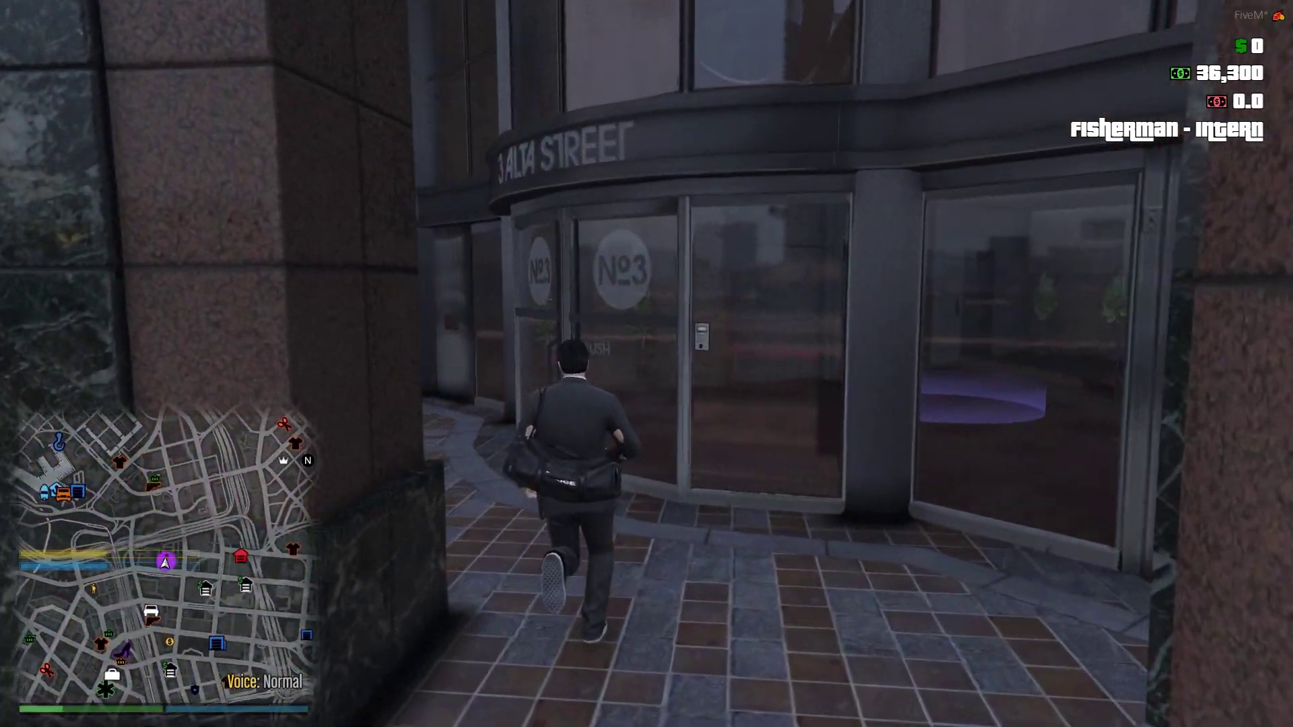
pyautogui.press('s')
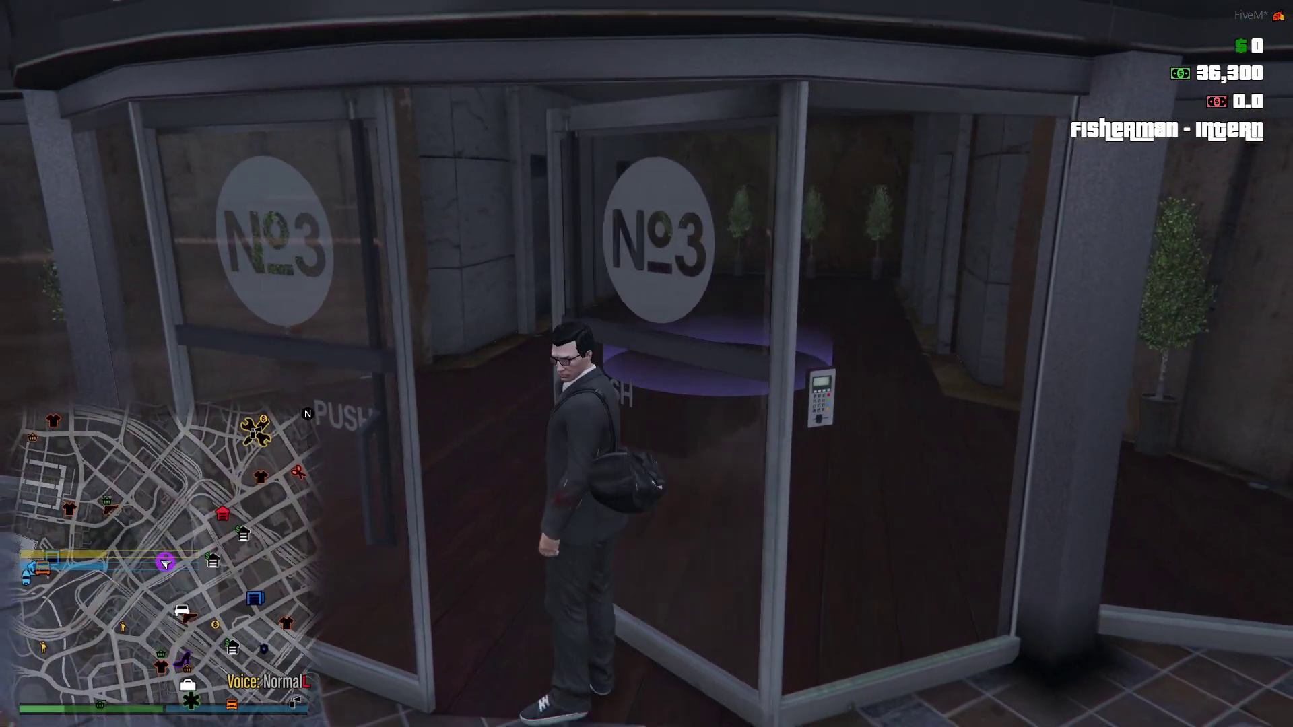
pyautogui.press('w')
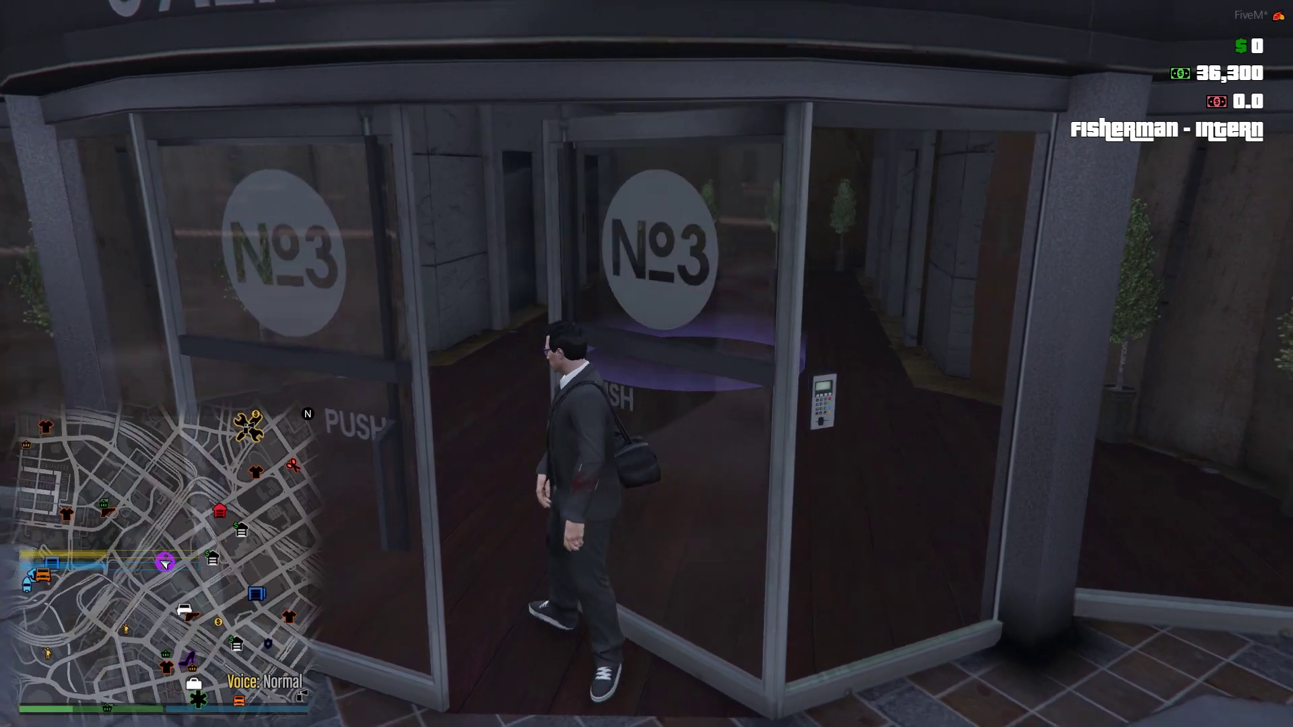
pyautogui.press('w')
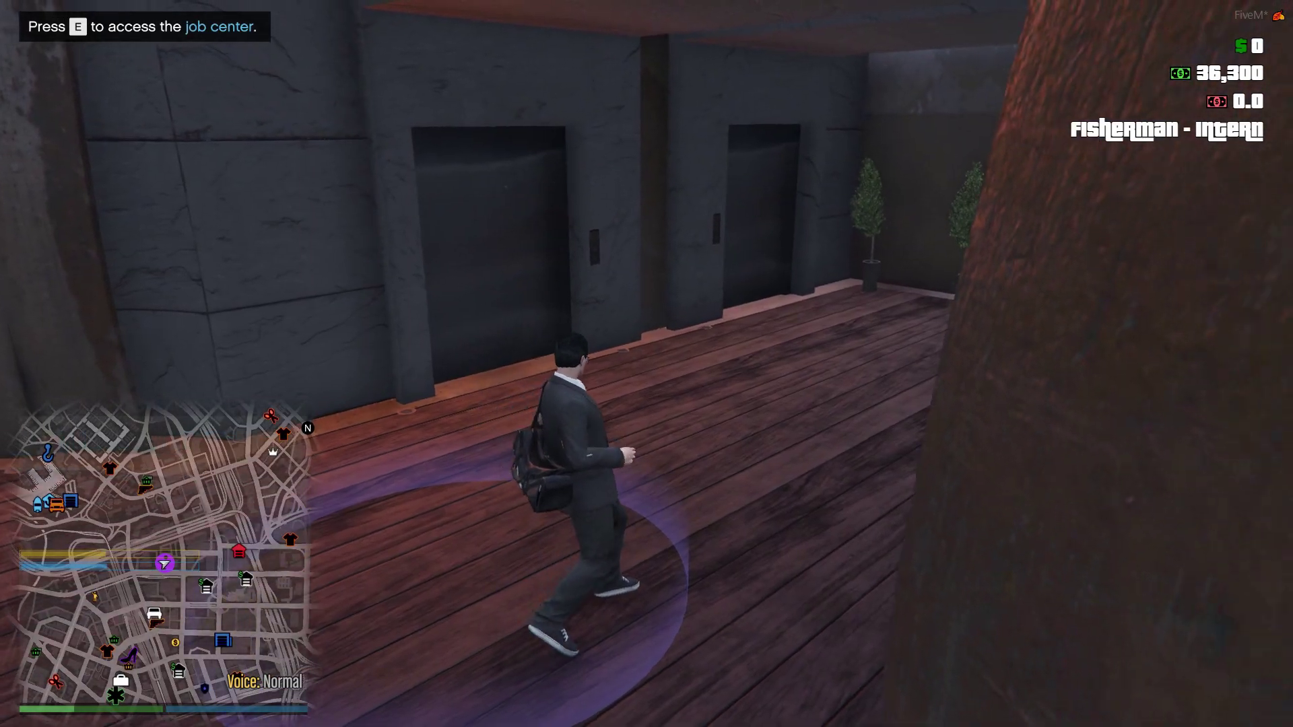
pyautogui.press('s')
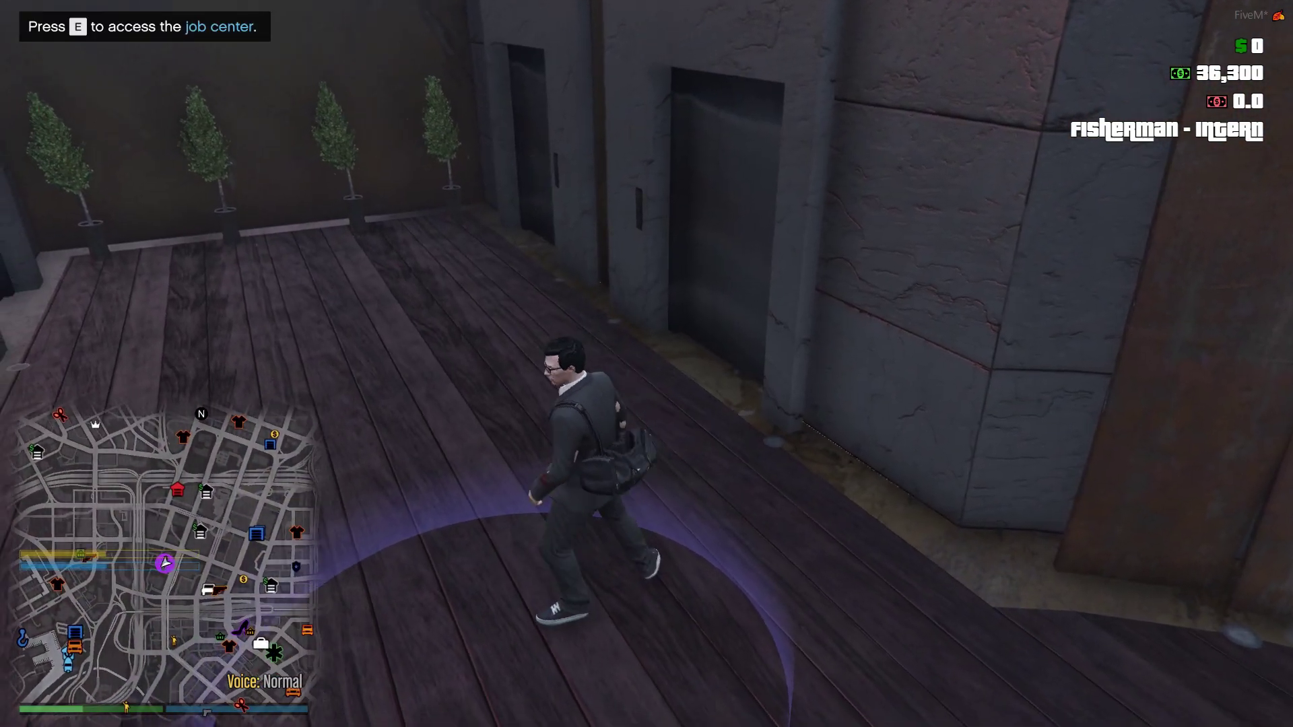
pyautogui.press('e')
# Step: Scroll the Job Center list down to Shop, then close the menu with Backspace
pyautogui.press('Down')
pyautogui.press('Down')
pyautogui.press('Down')
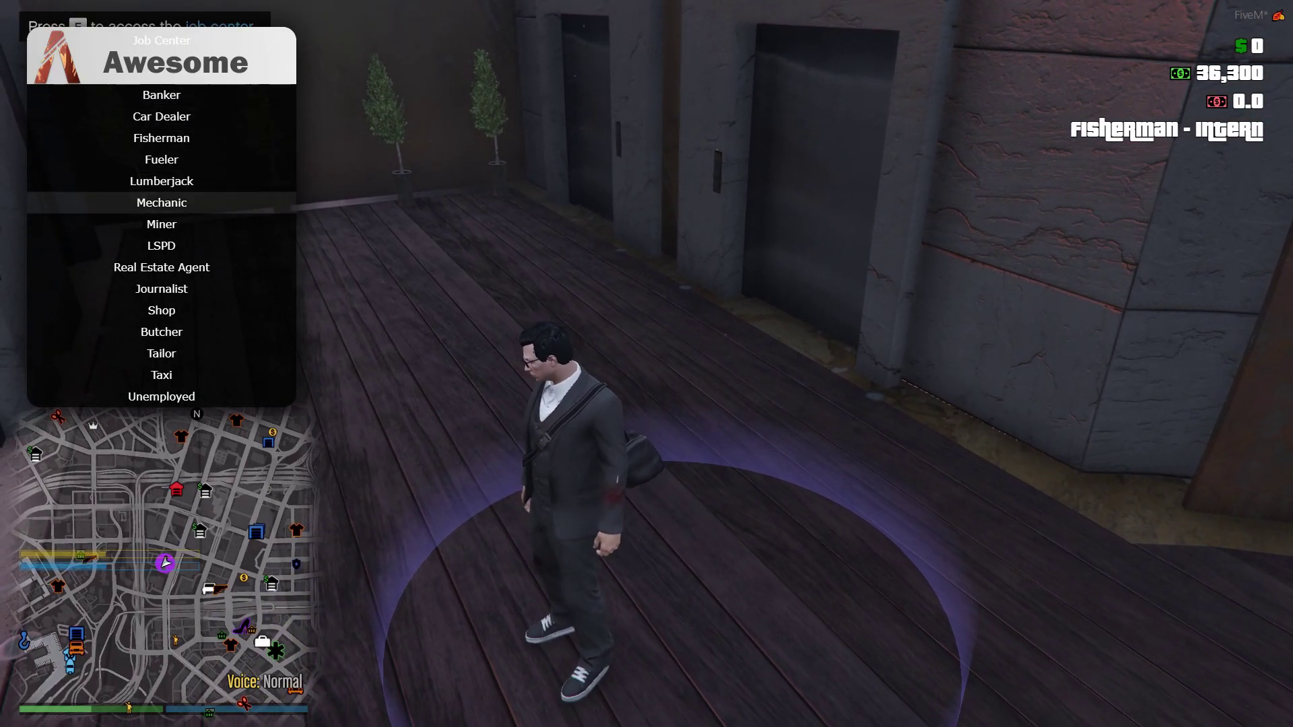
pyautogui.press('Down')
pyautogui.press('Down')
pyautogui.press('Down')
pyautogui.press('Down')
pyautogui.press('Down')
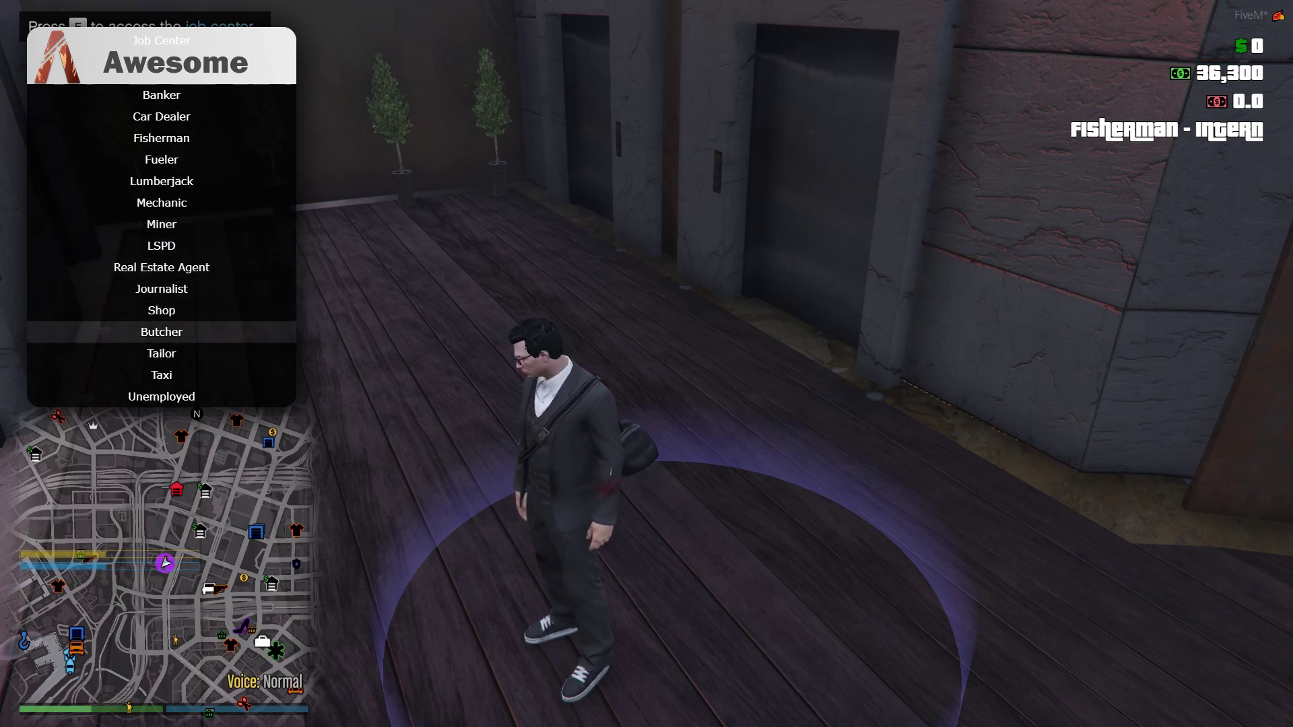
pyautogui.press('Down')
pyautogui.press('Down')
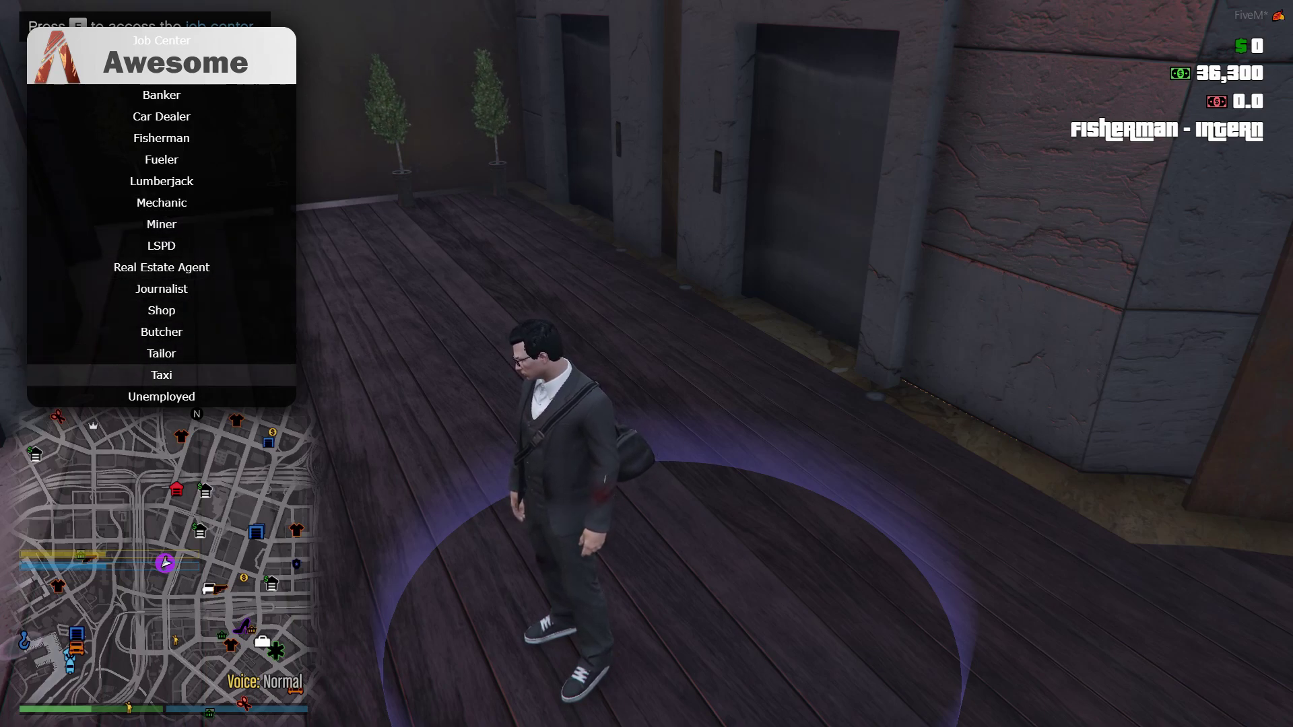
pyautogui.press('BackSpace')
# Step: Toggle the F8 console, run across the plaza, and spawn a McLaren P1 with /car p1
pyautogui.press('w')
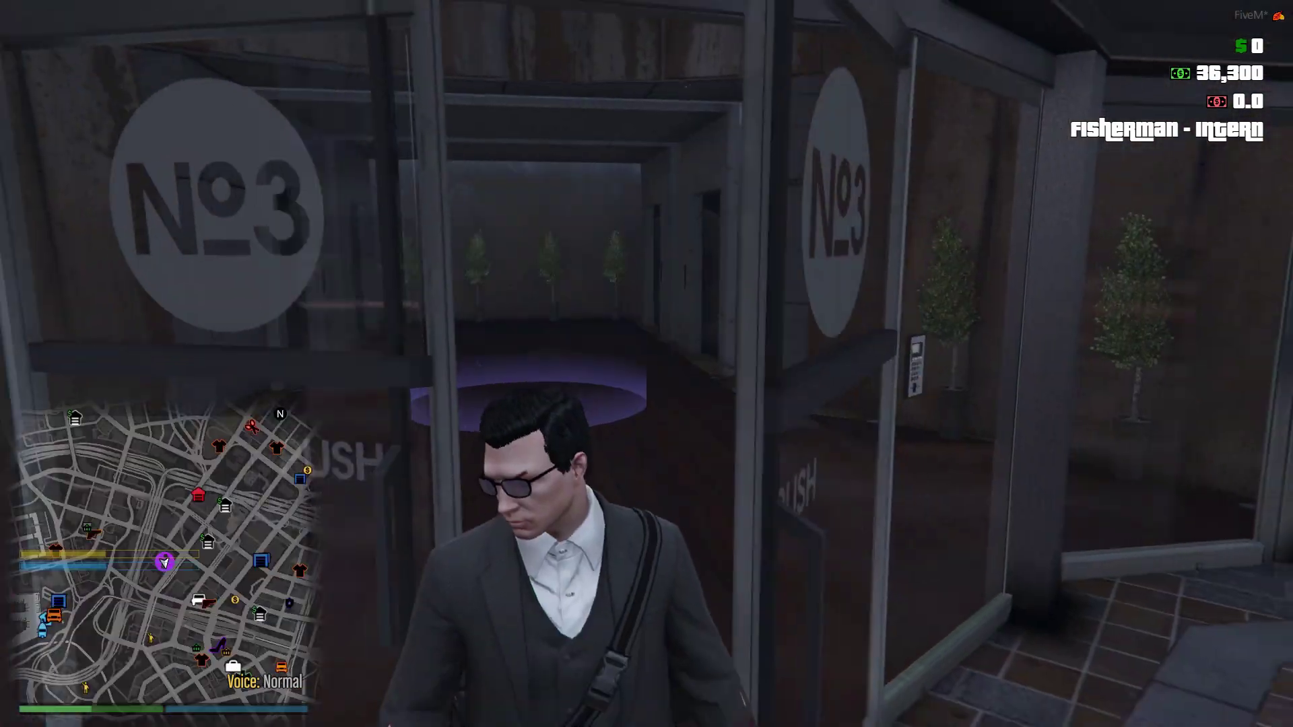
pyautogui.press('F8')
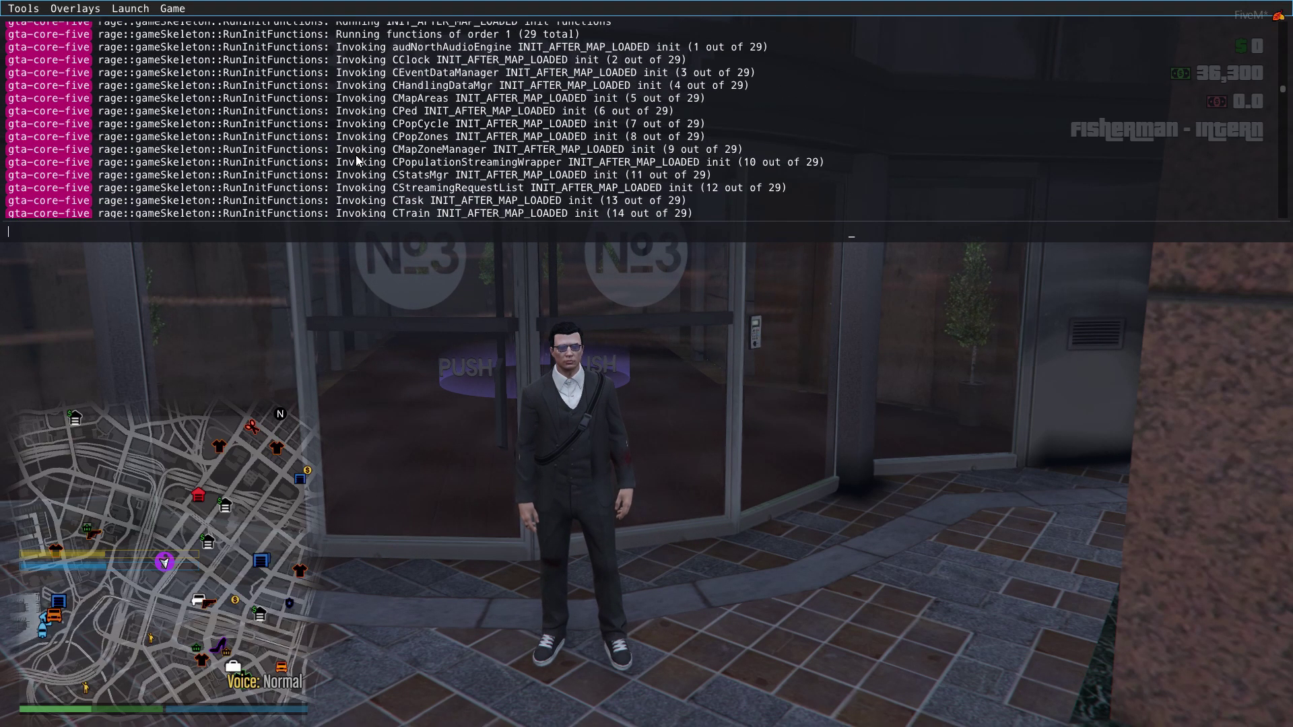
pyautogui.press('F8')
pyautogui.press('w')
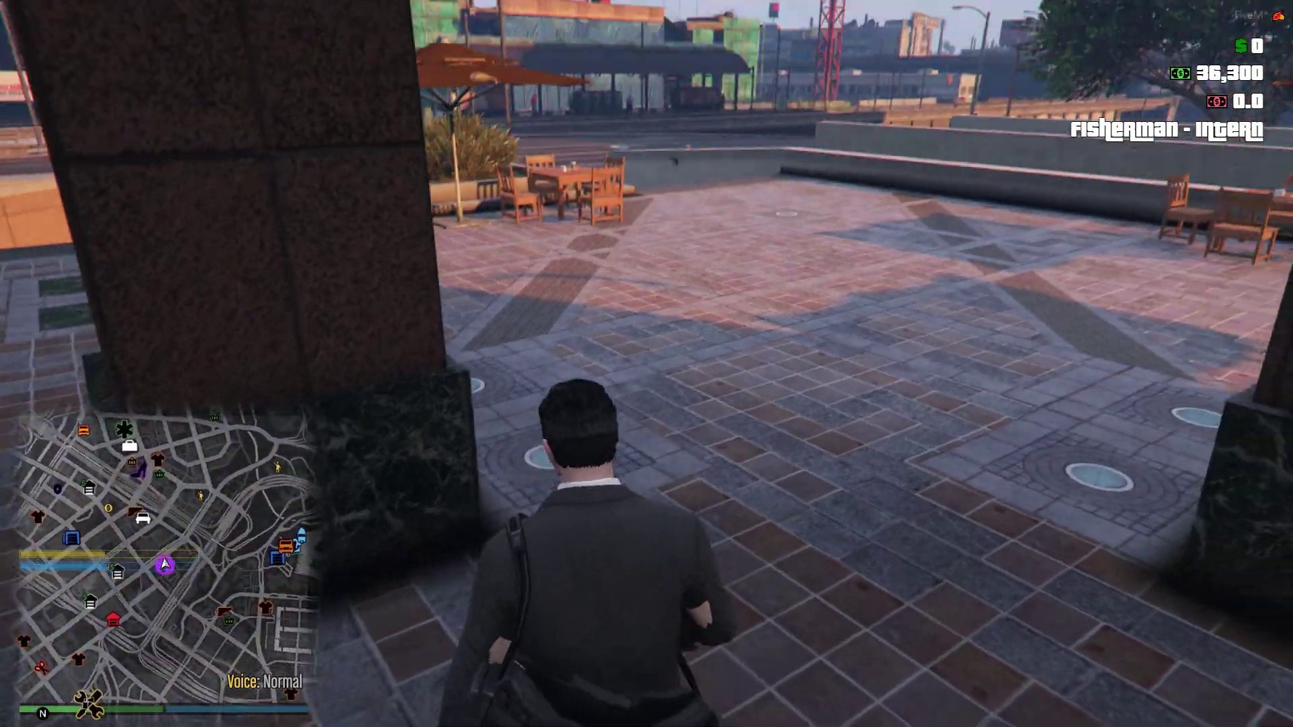
pyautogui.press('w')
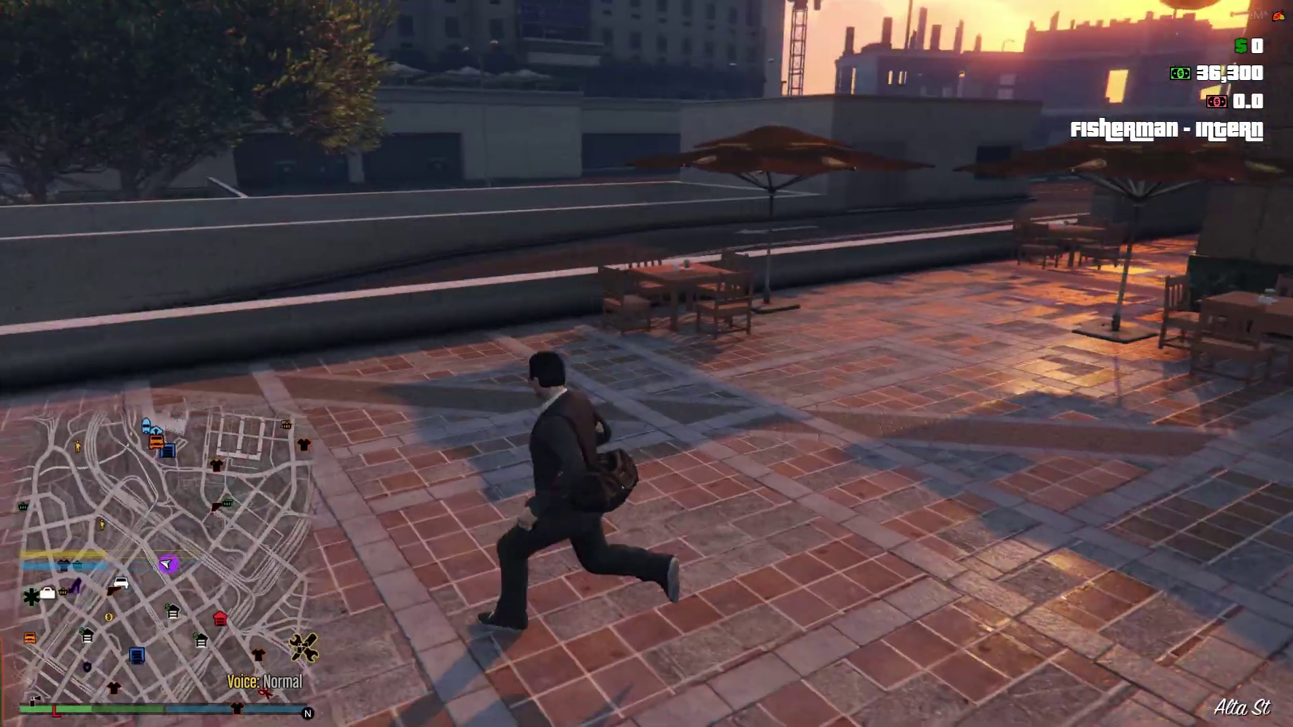
pyautogui.write('t')
pyautogui.write('/')
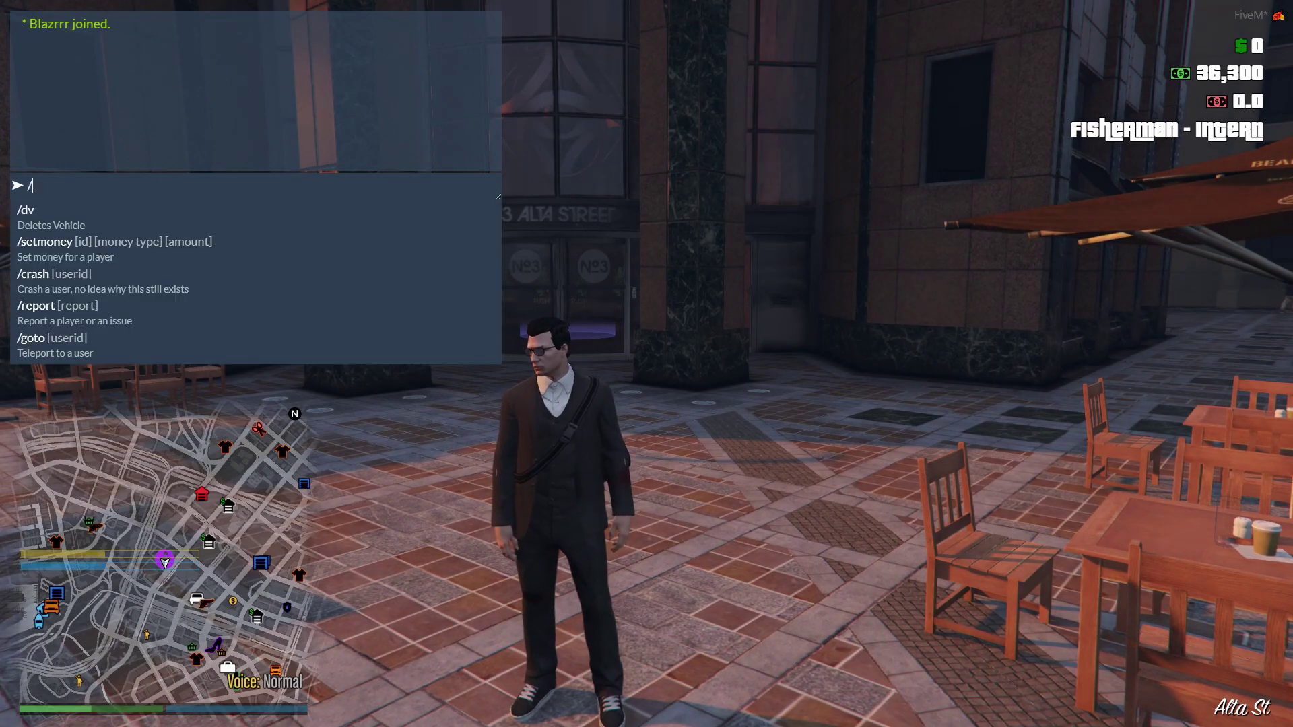
pyautogui.write('car p1')
pyautogui.press('Return')
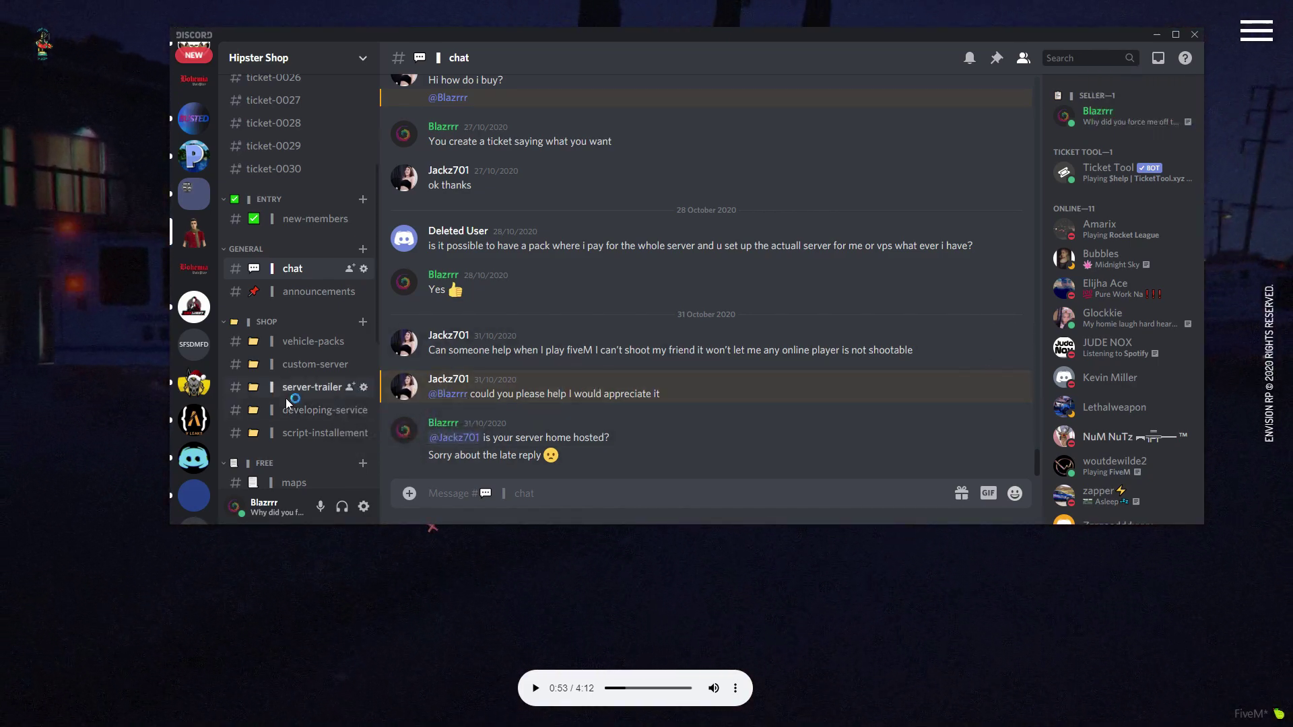
pyautogui.scroll(-1, 291, 399)
pyautogui.scroll(-2, 307, 402)
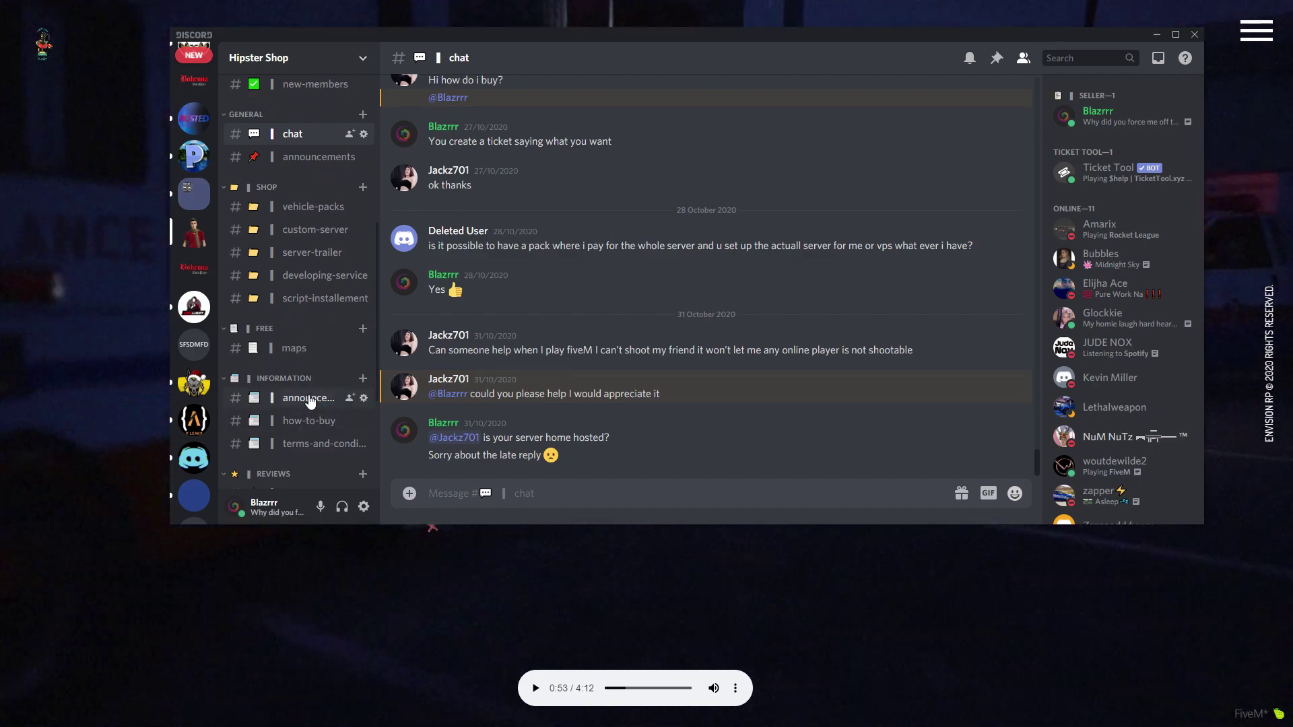
pyautogui.scroll(-2, 313, 409)
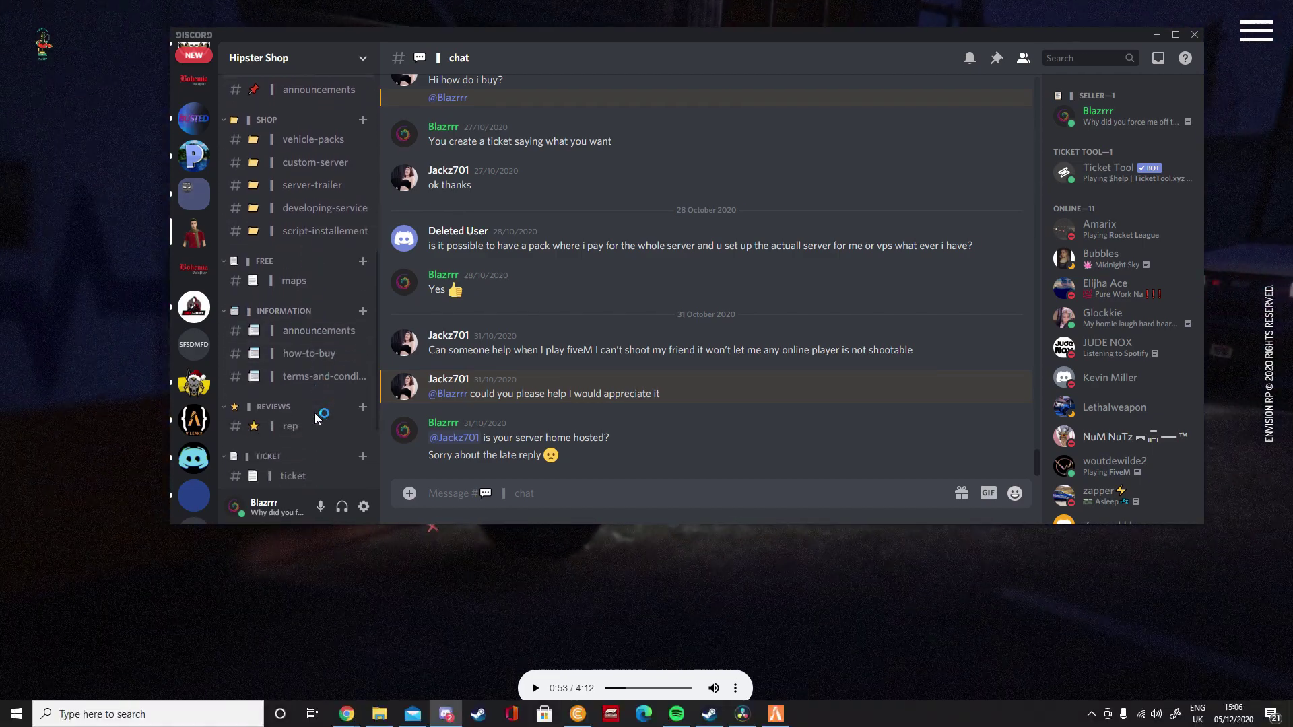
pyautogui.scroll(2, 314, 413)
# Step: Visit script-installement and developing-service, then settle on custom-server showing its package prices
pyautogui.click(309, 298)
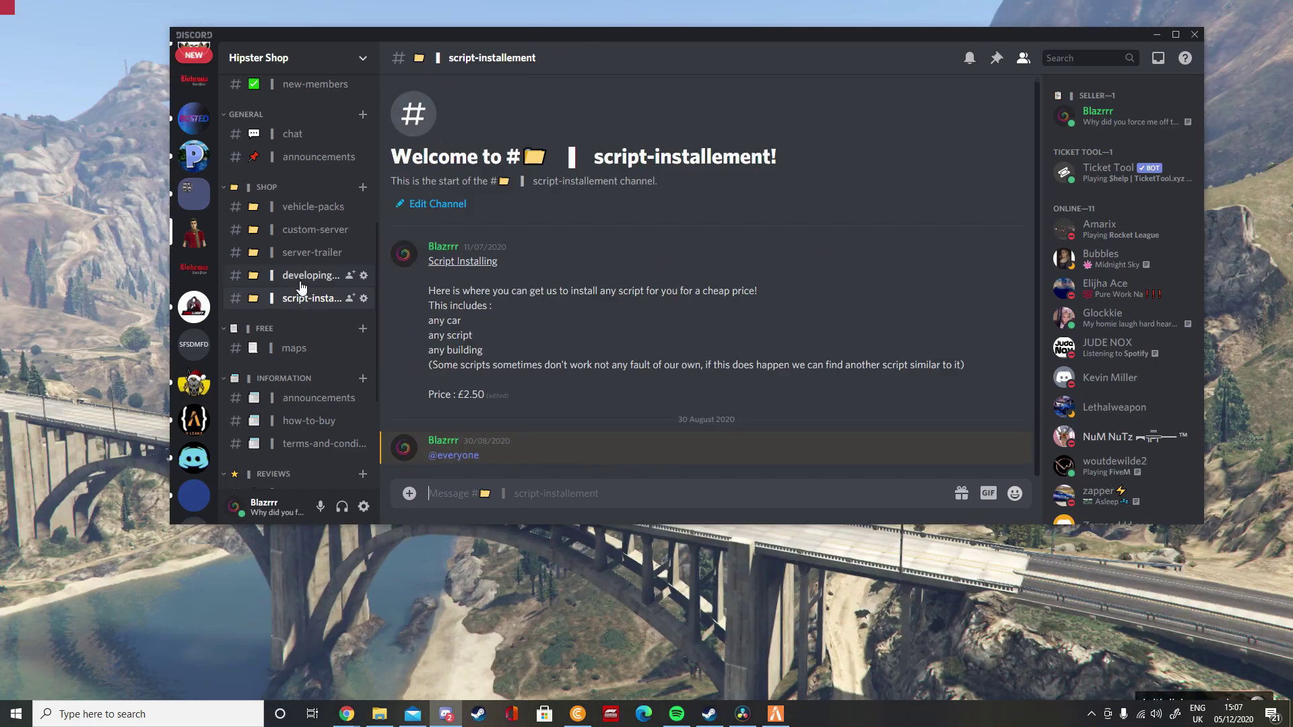
pyautogui.click(300, 283)
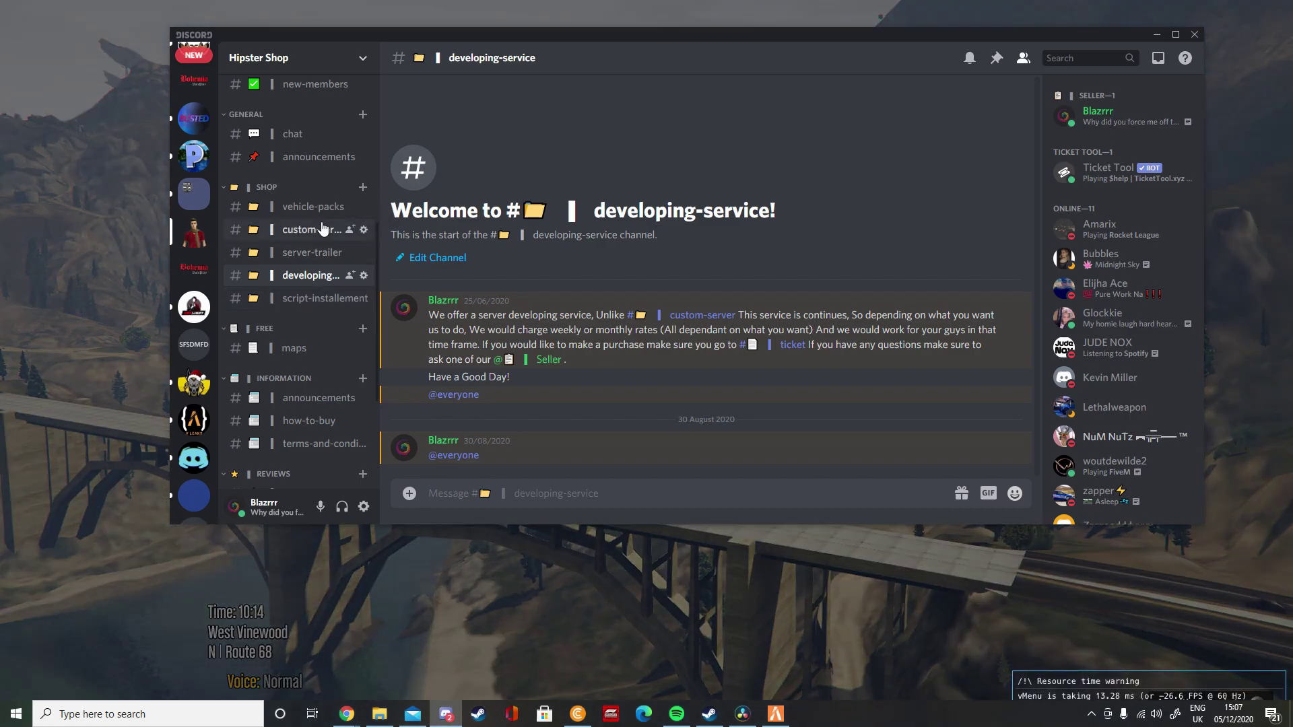
pyautogui.click(321, 229)
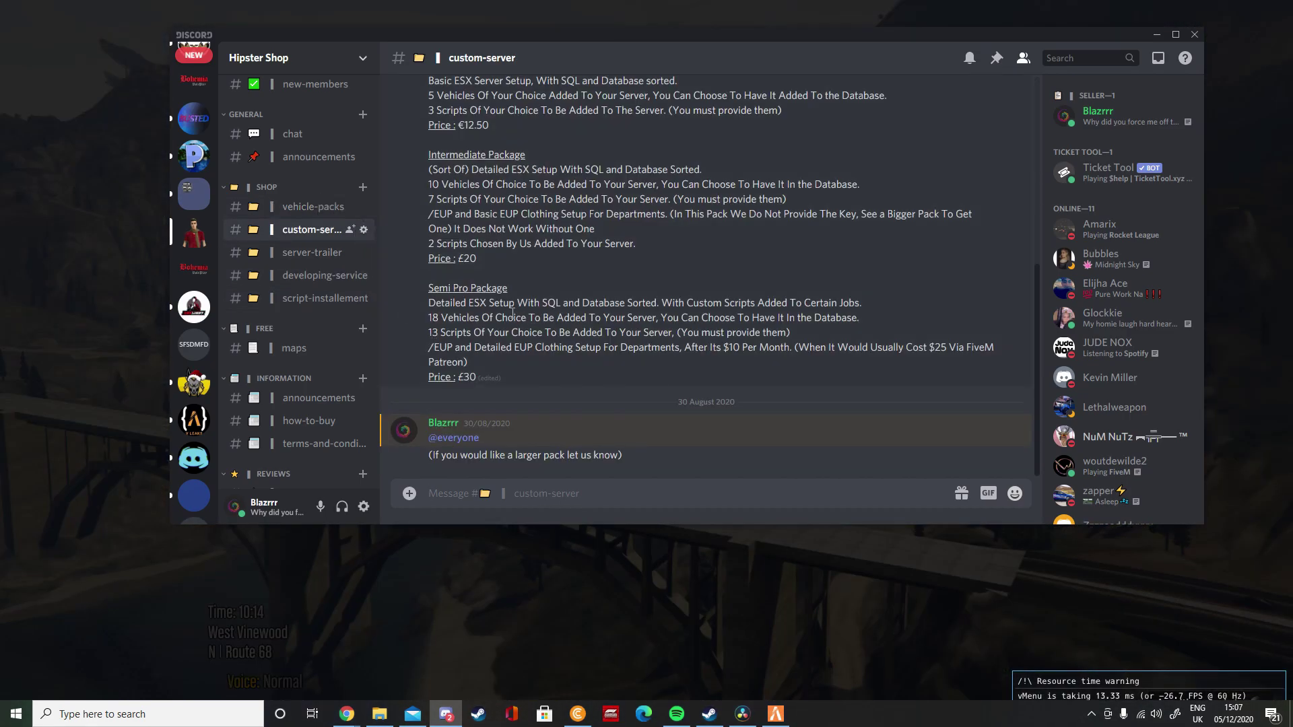
pyautogui.scroll(1, 500, 285)
pyautogui.scroll(1, 500, 286)
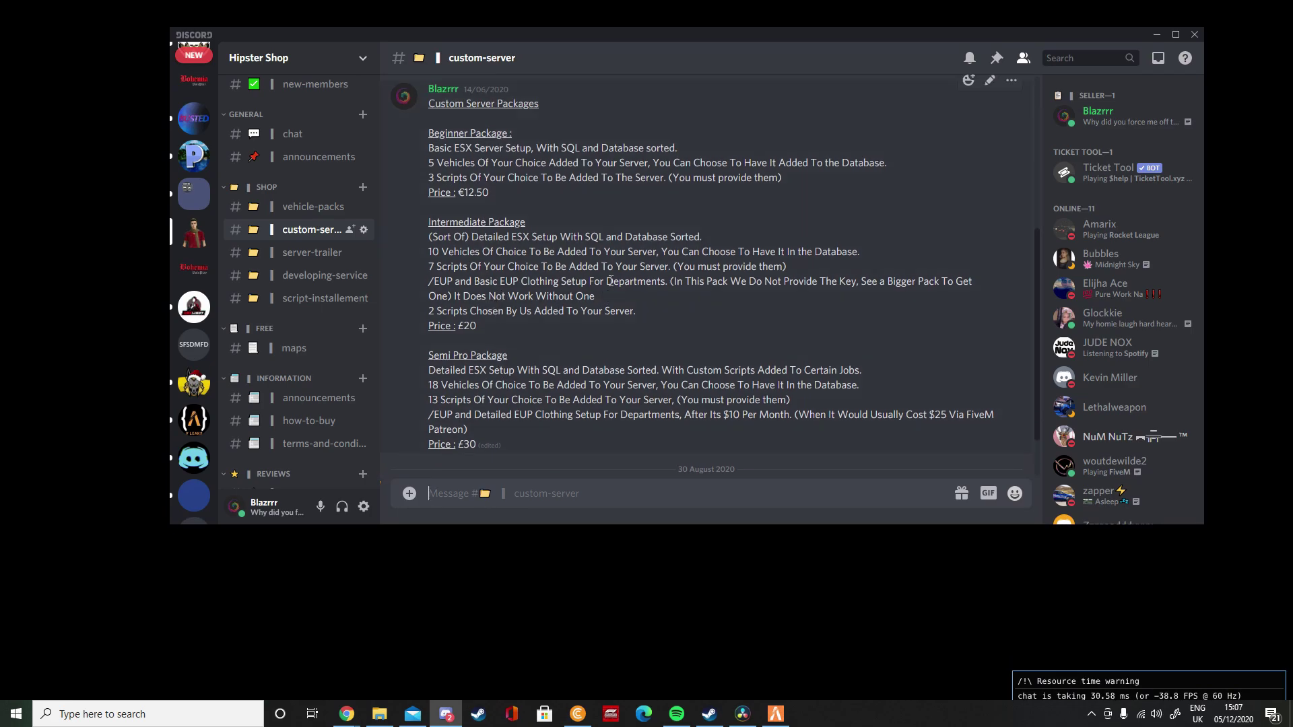
pyautogui.scroll(2, 609, 281)
pyautogui.moveTo(439, 291); pyautogui.dragTo(494, 300)
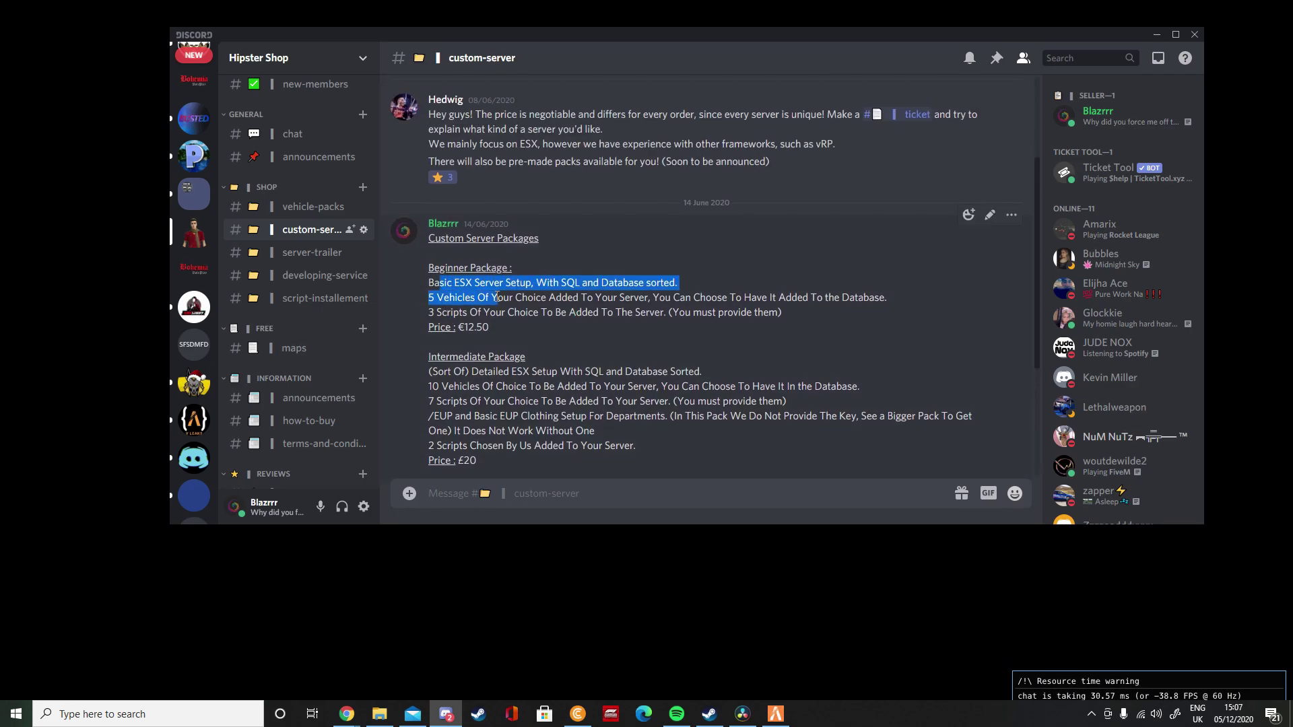
pyautogui.click(486, 319)
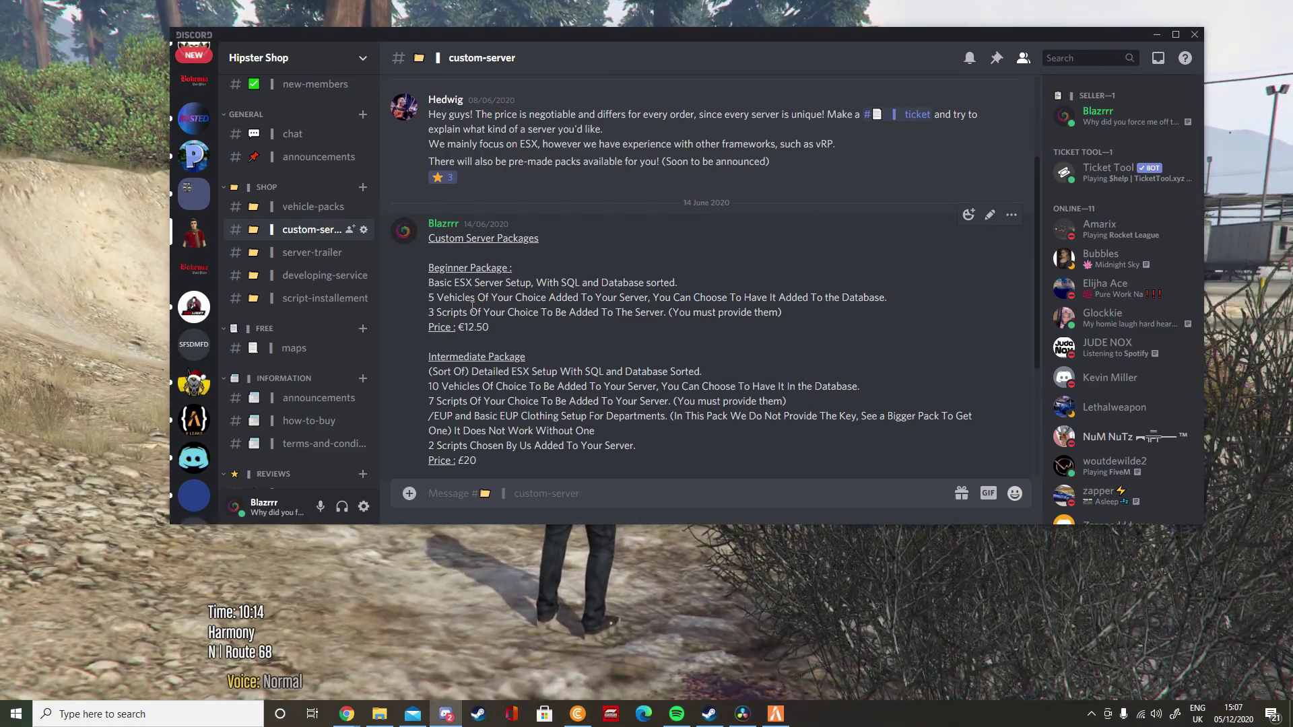
pyautogui.scroll(-3, 498, 340)
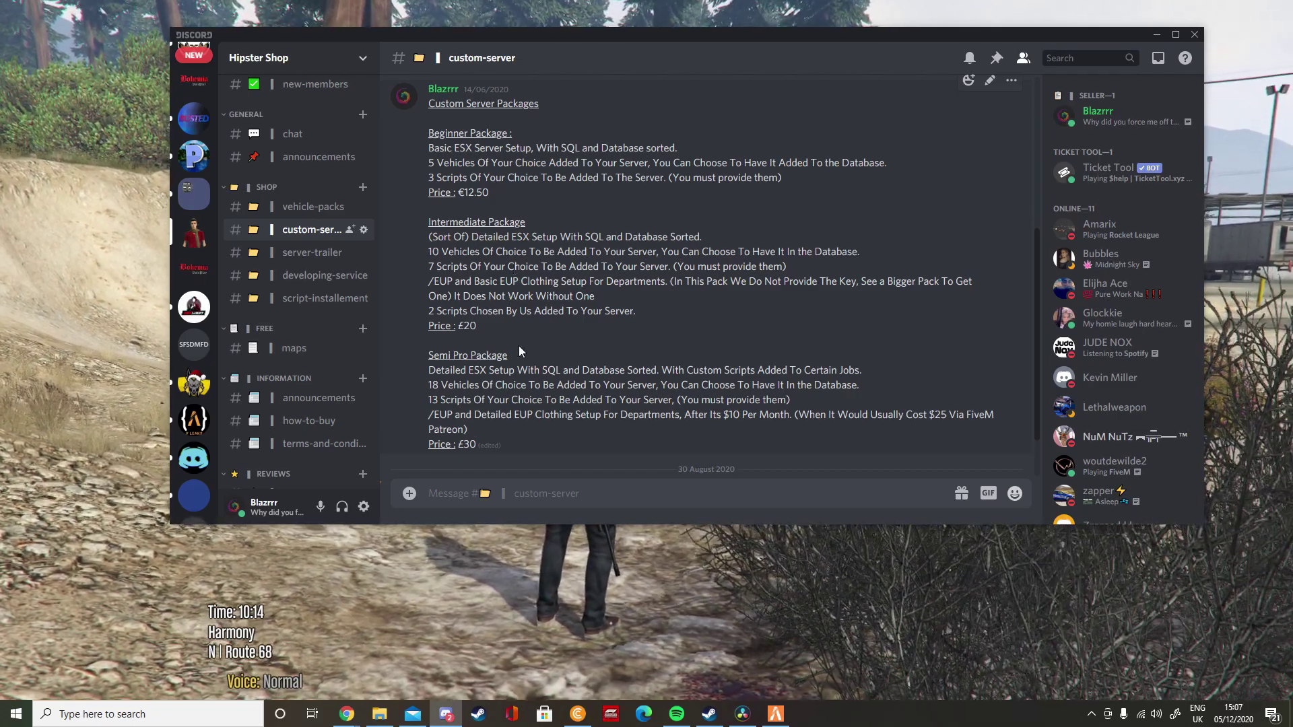
pyautogui.moveTo(509, 390); pyautogui.dragTo(495, 414)
pyautogui.click(495, 414)
pyautogui.scroll(-1, 504, 345)
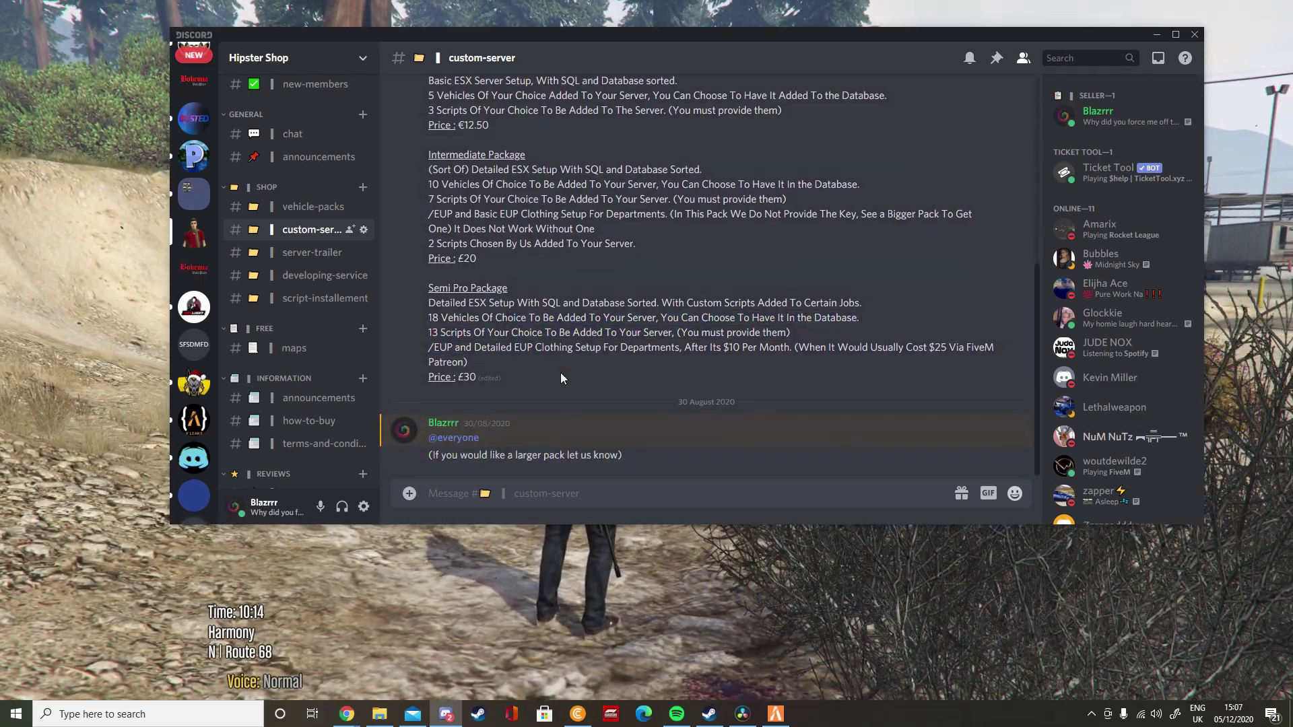
pyautogui.scroll(2, 505, 345)
pyautogui.scroll(2, 505, 346)
pyautogui.scroll(-1, 497, 349)
pyautogui.scroll(-2, 555, 363)
pyautogui.moveTo(499, 385); pyautogui.dragTo(543, 401)
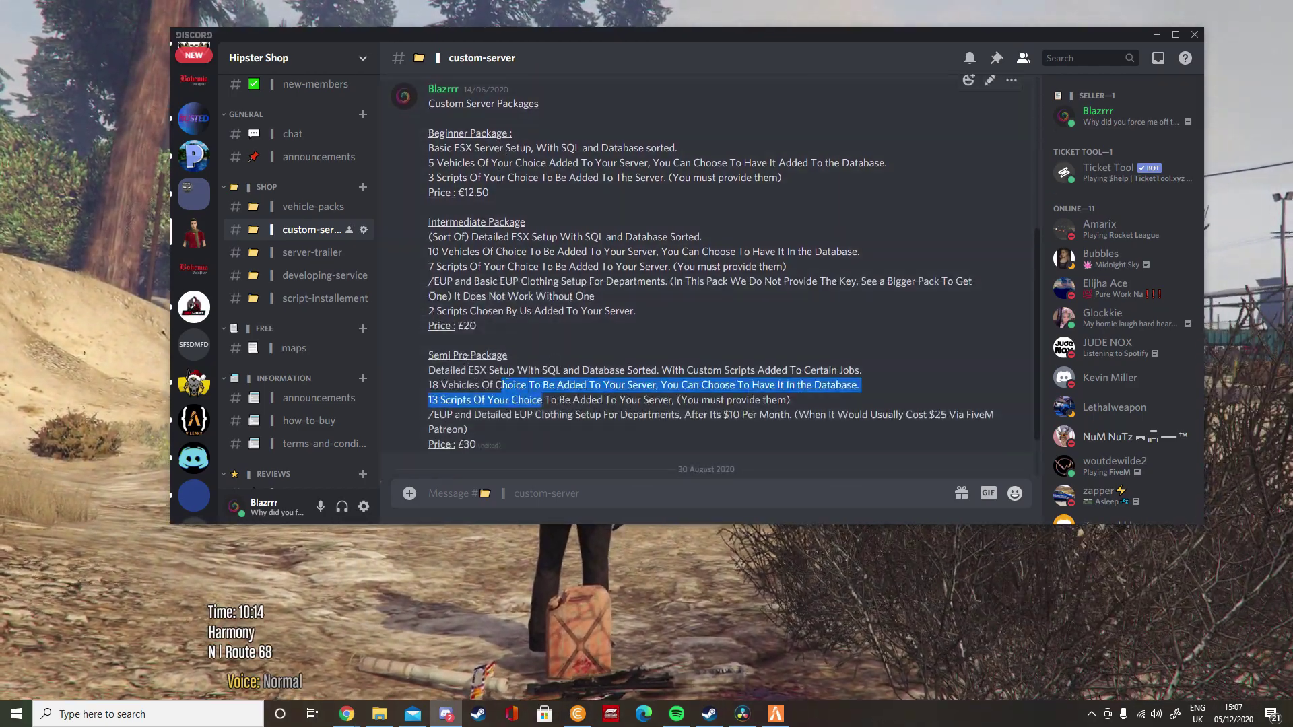
pyautogui.click(473, 378)
pyautogui.scroll(-1, 470, 370)
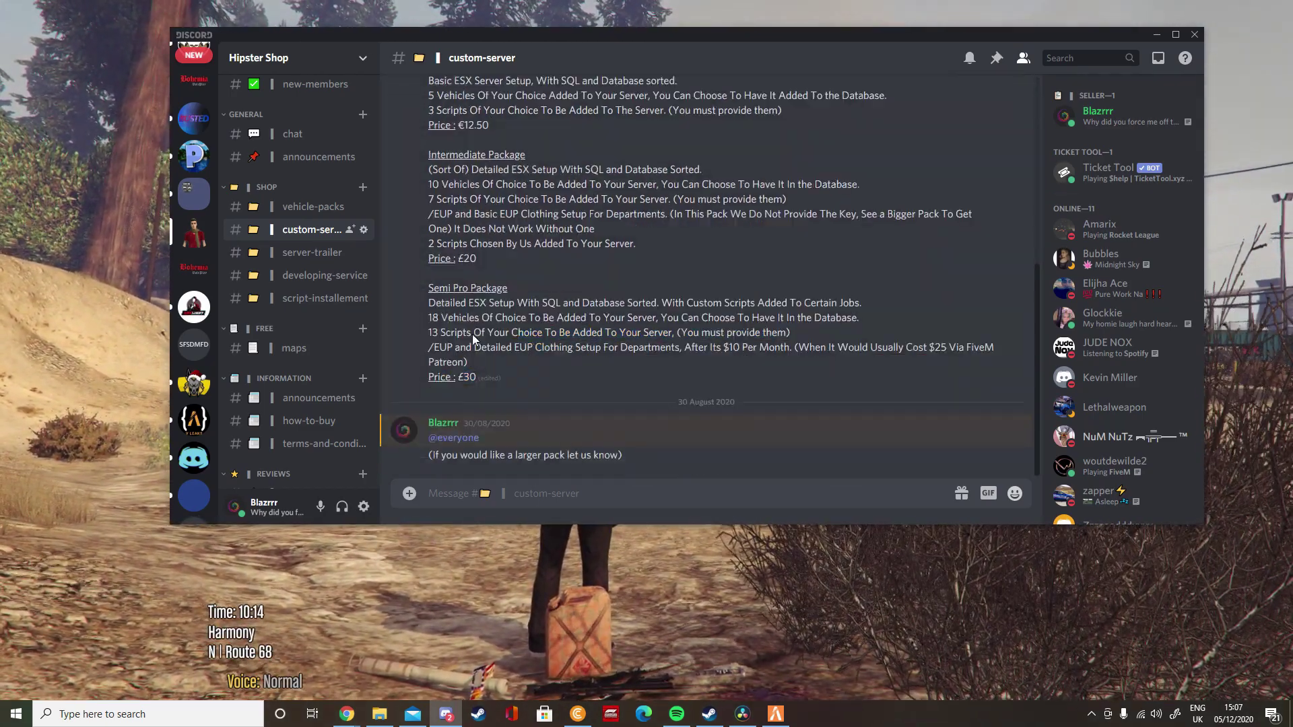
pyautogui.scroll(3, 533, 292)
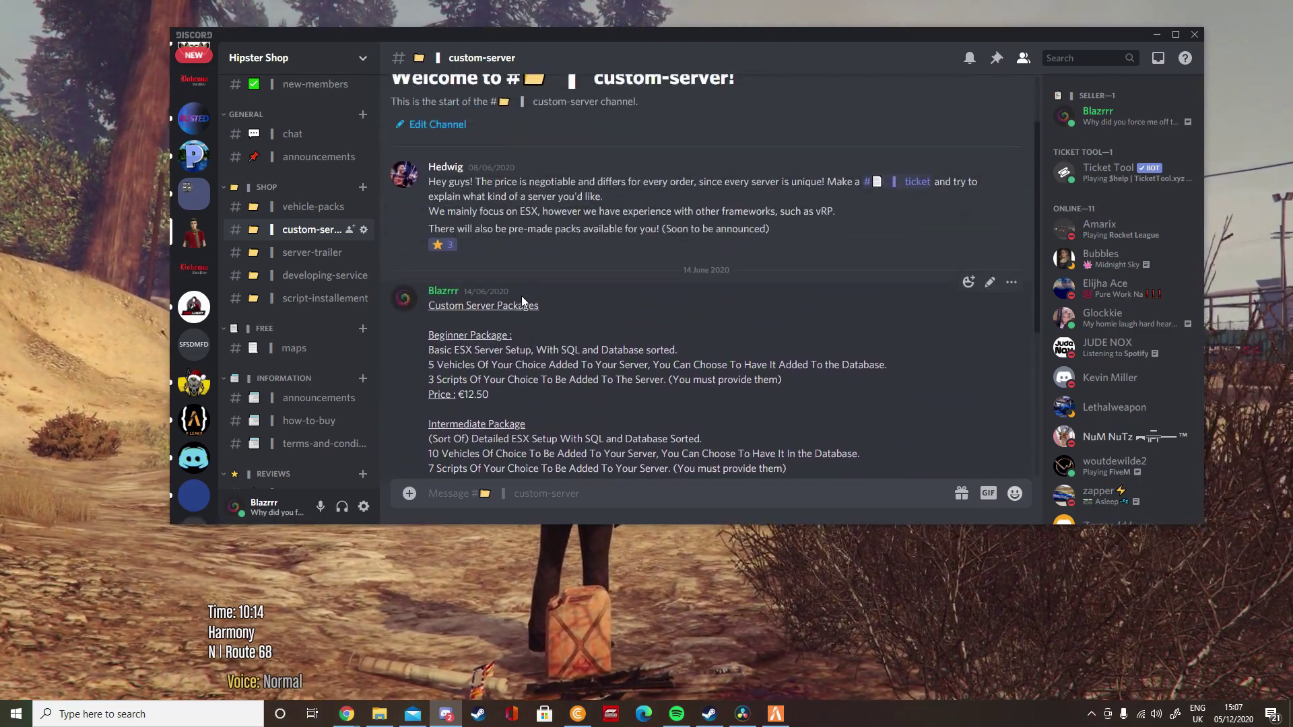
pyautogui.moveTo(313, 298)
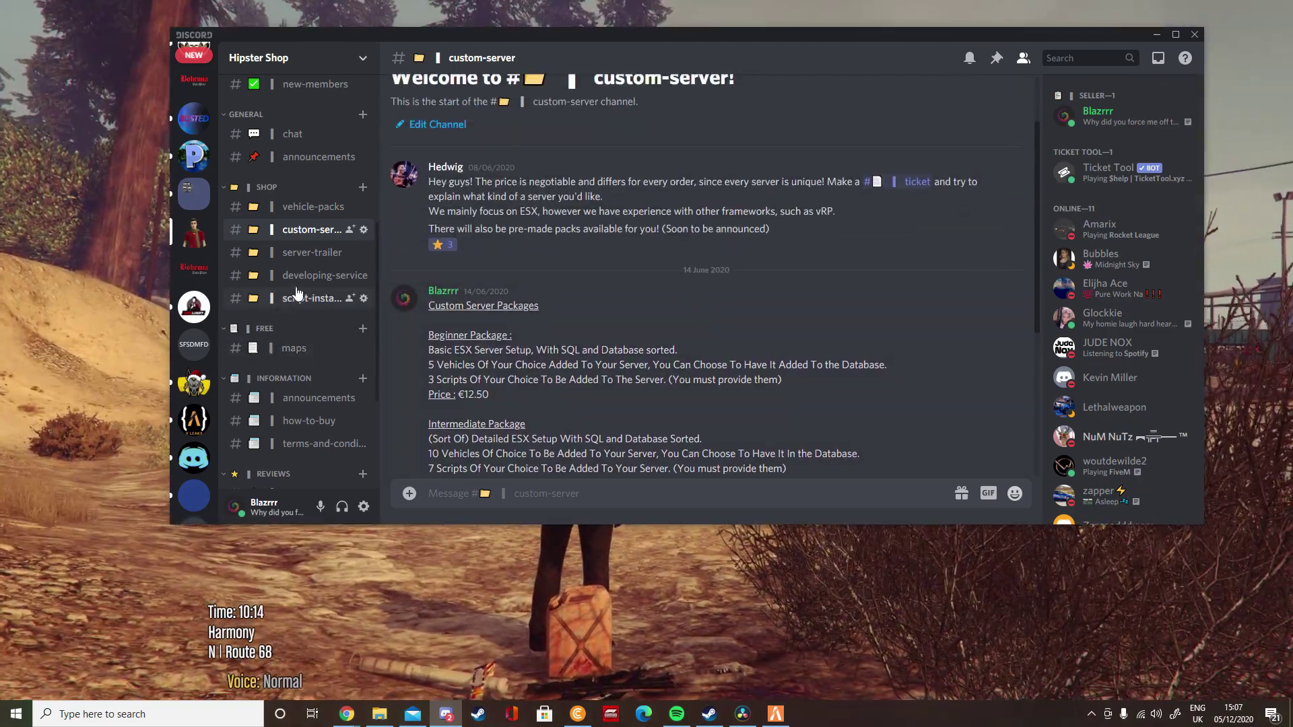
# Step: Browse vehicle-packs, custom-server, server-trailer and script-installement, ending on the developing-service channel
pyautogui.click(299, 301)
pyautogui.click(285, 208)
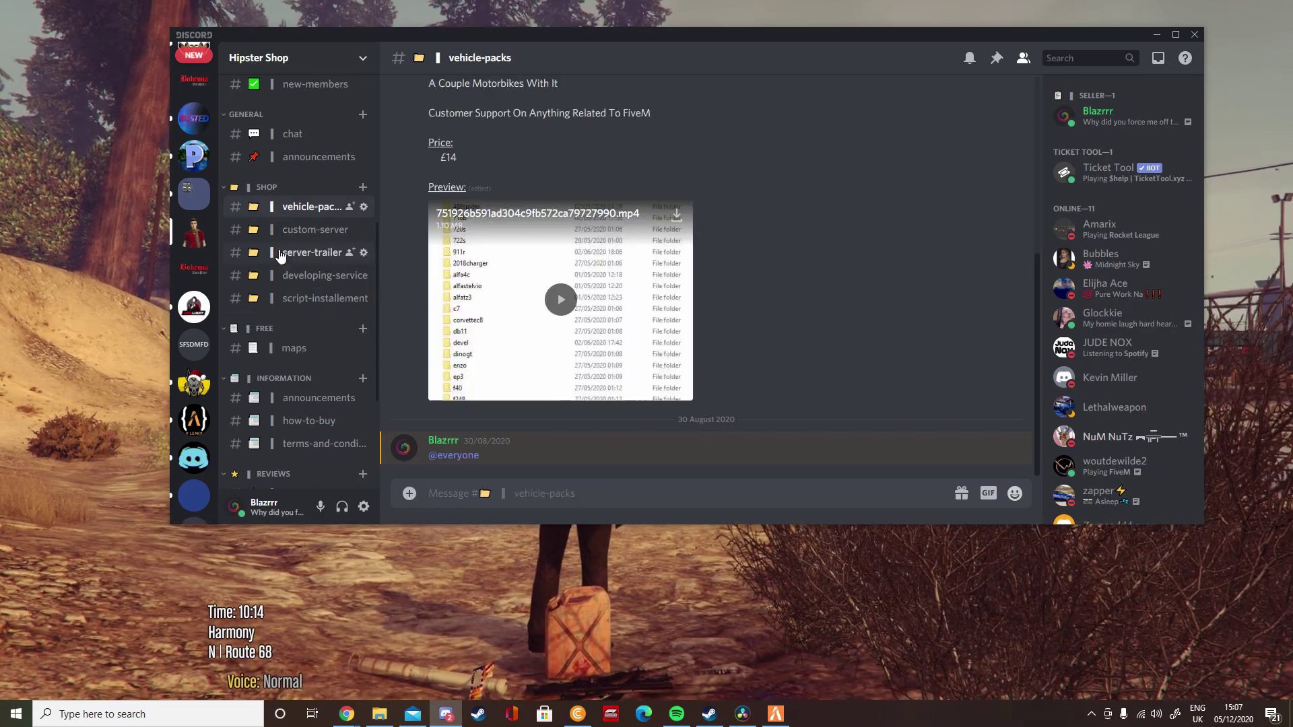
pyautogui.click(284, 231)
pyautogui.click(299, 258)
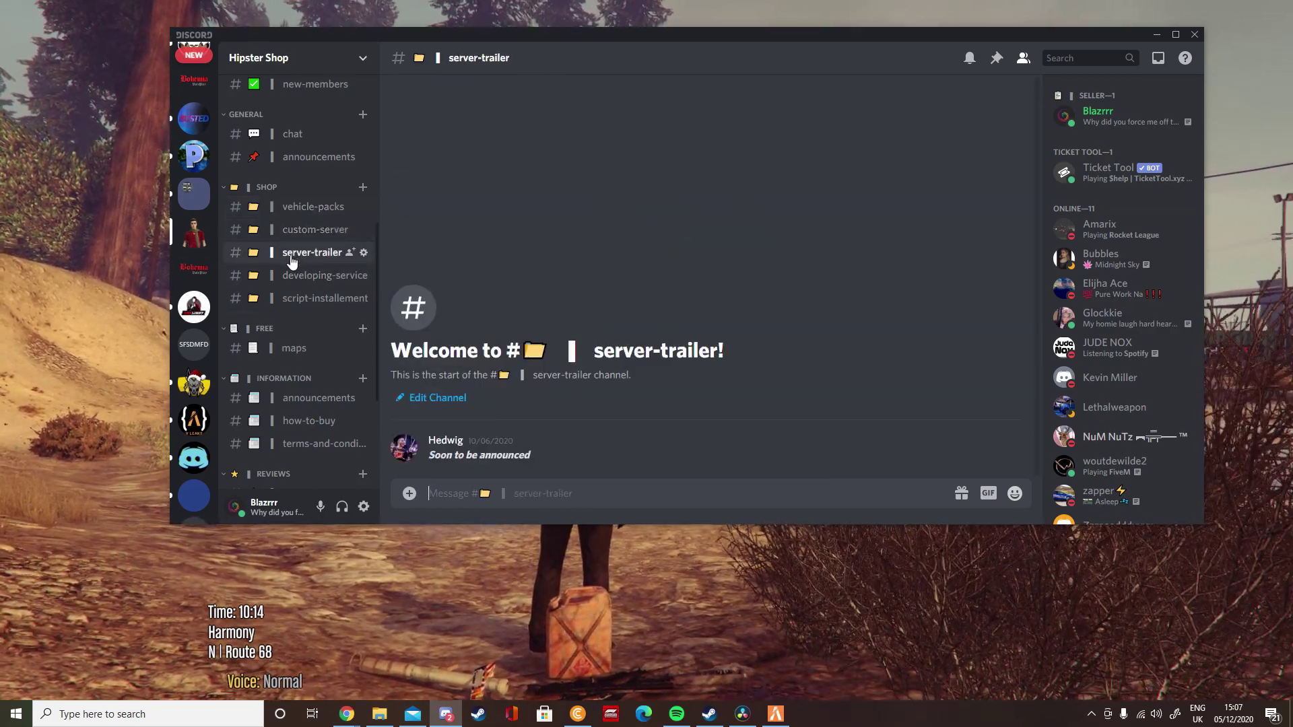
pyautogui.scroll(3, 298, 298)
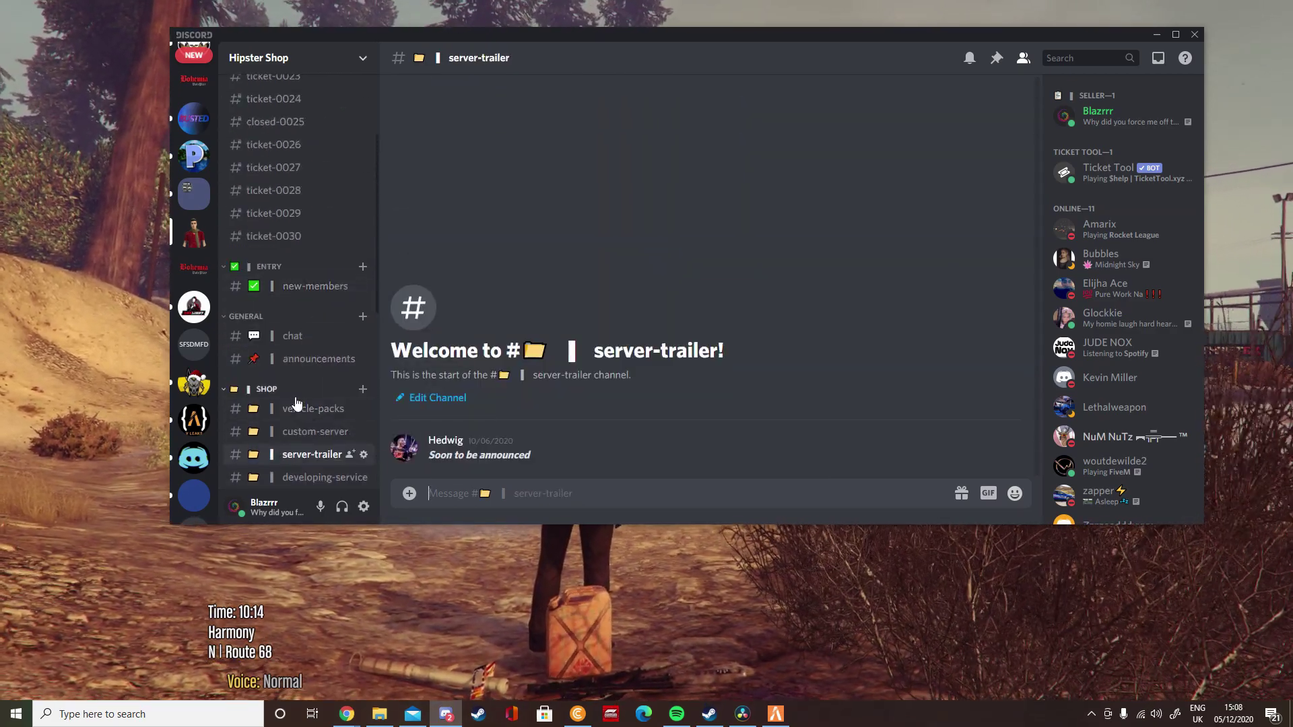
pyautogui.scroll(-4, 292, 414)
pyautogui.scroll(-1, 288, 424)
pyautogui.click(285, 236)
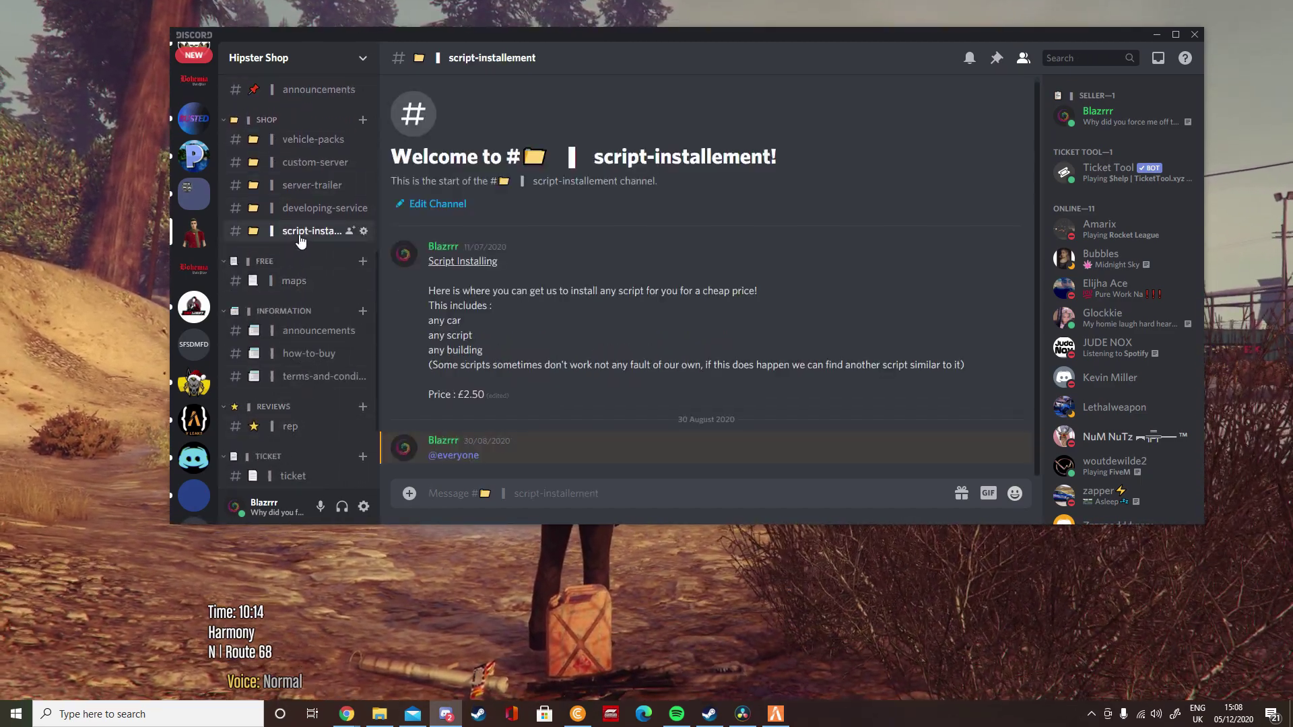
pyautogui.click(292, 208)
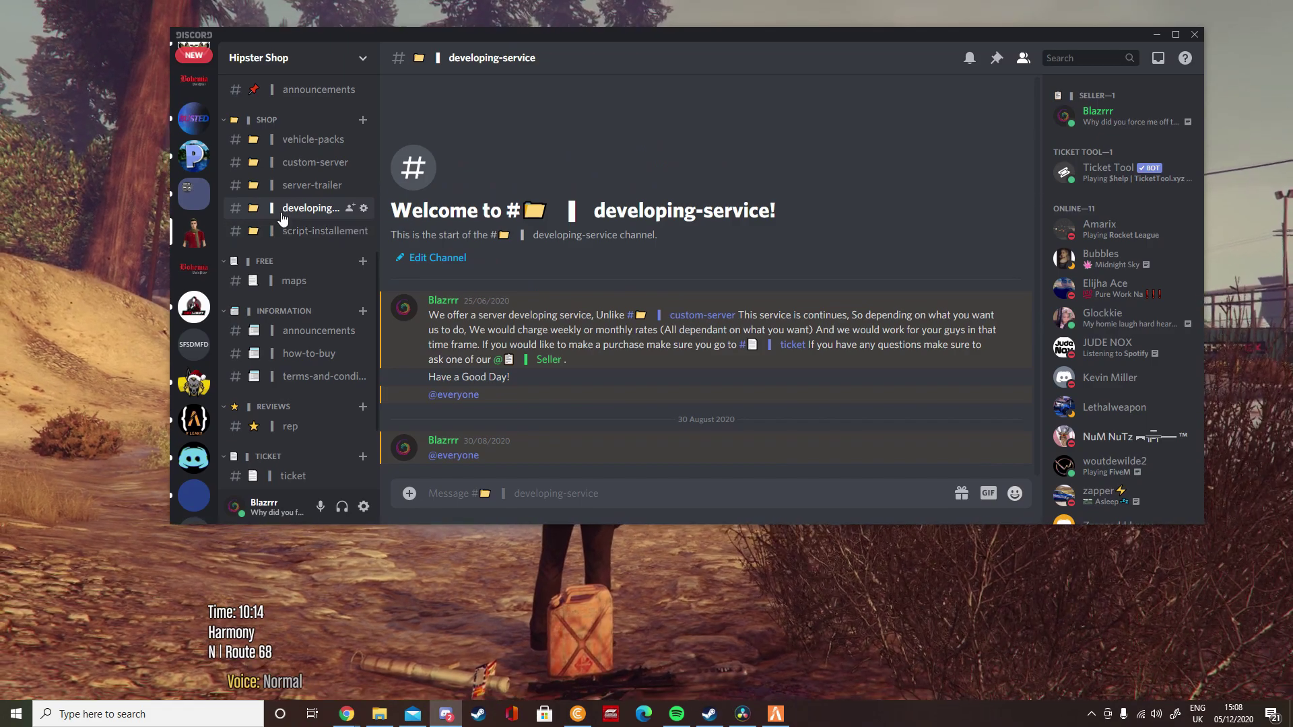